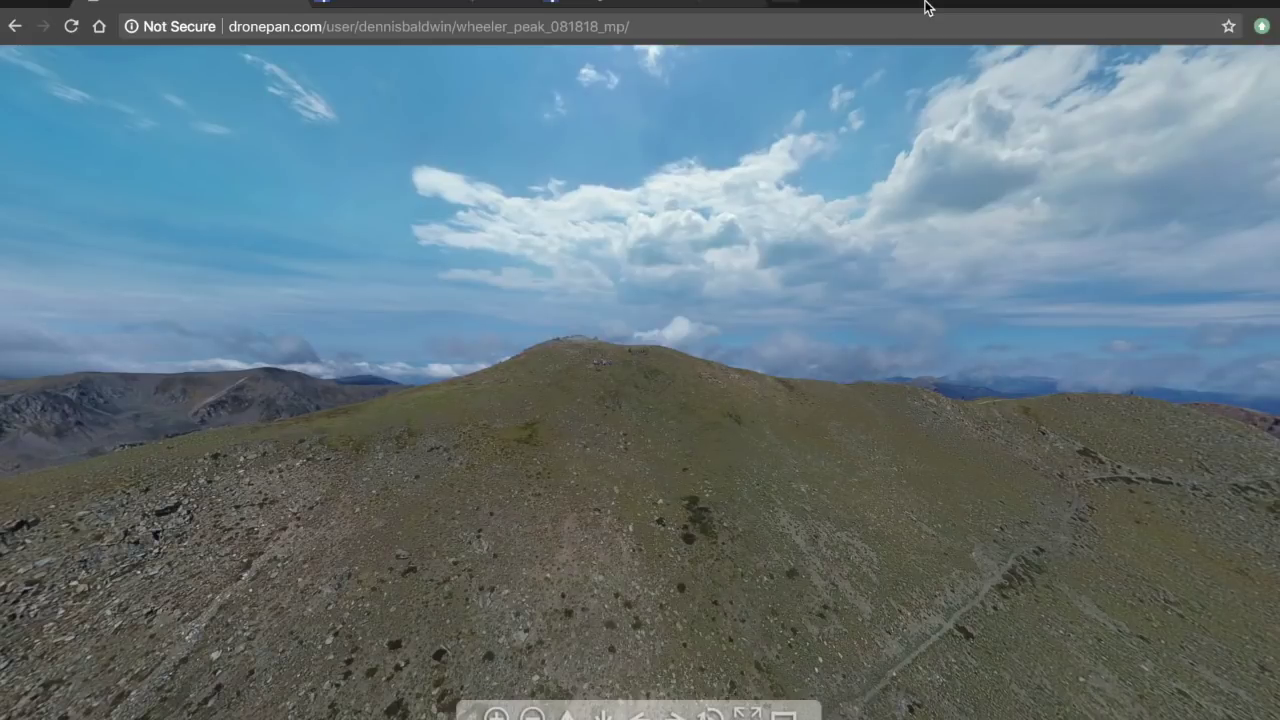
Step: Pan and tilt the Wheeler Peak panorama in the DronePan viewer, then switch to its Facebook post
drag(544, 337, 737, 331)
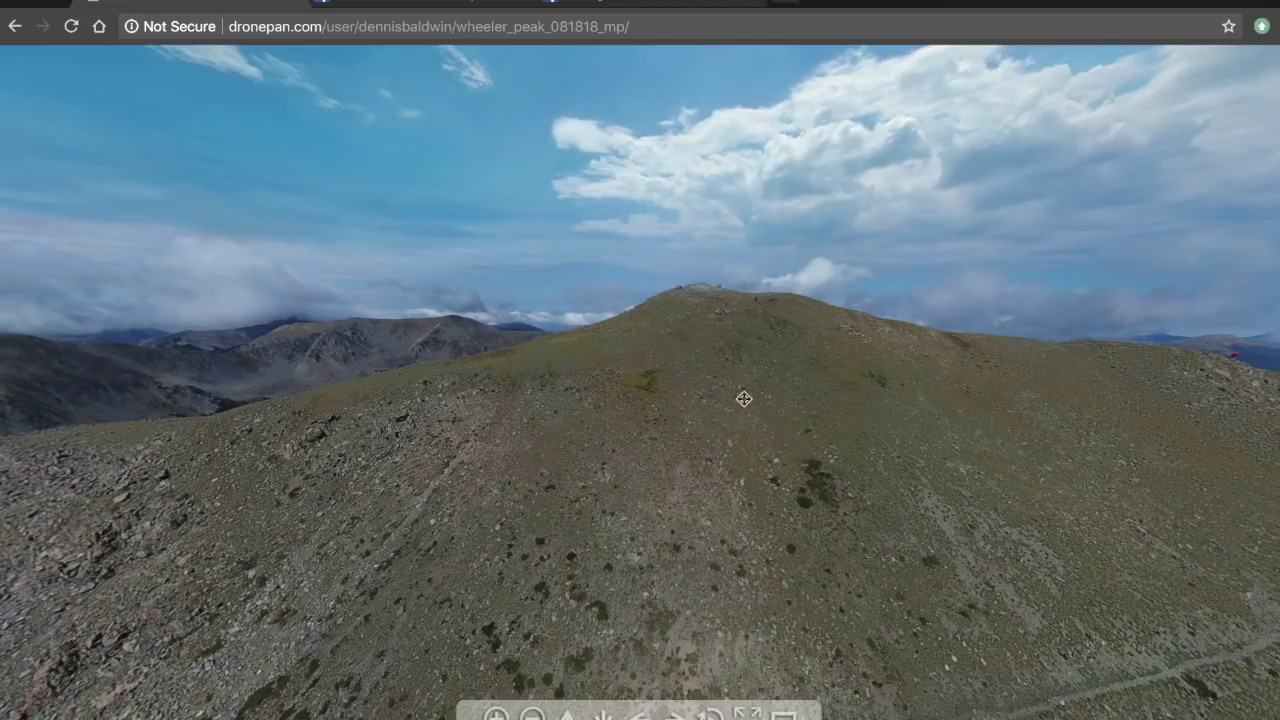
drag(744, 399, 738, 336)
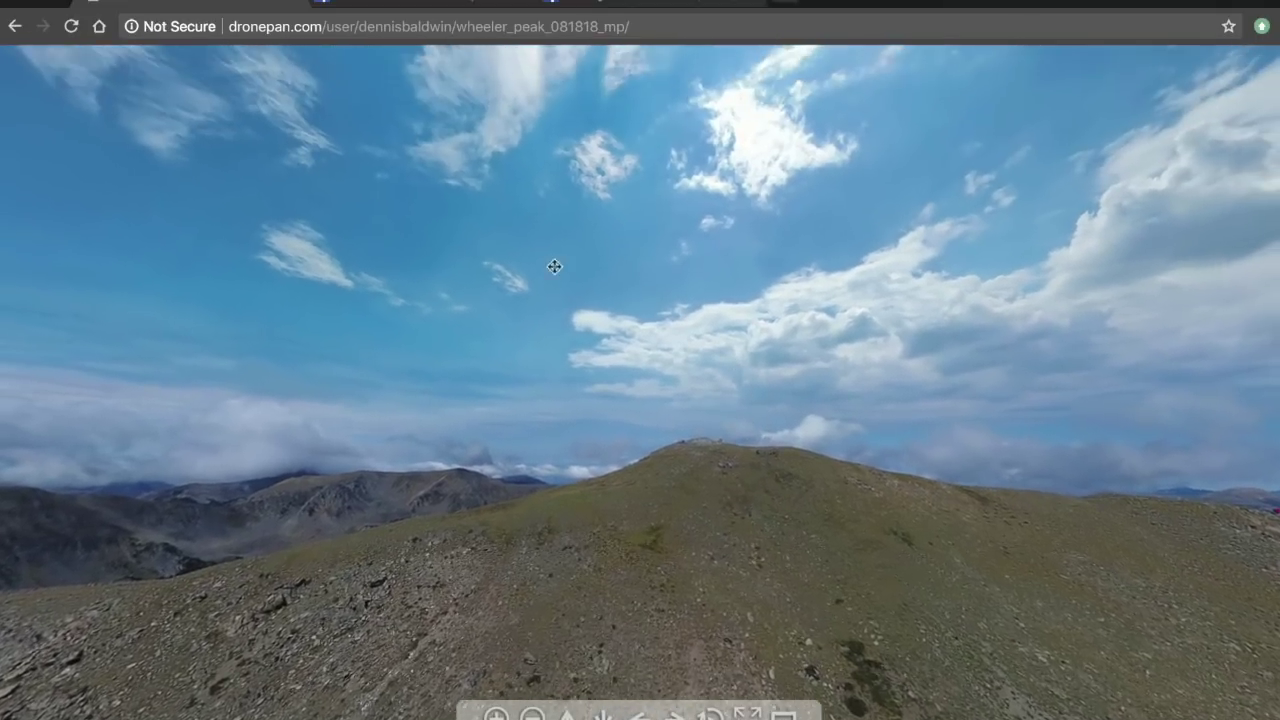
drag(636, 489, 637, 501)
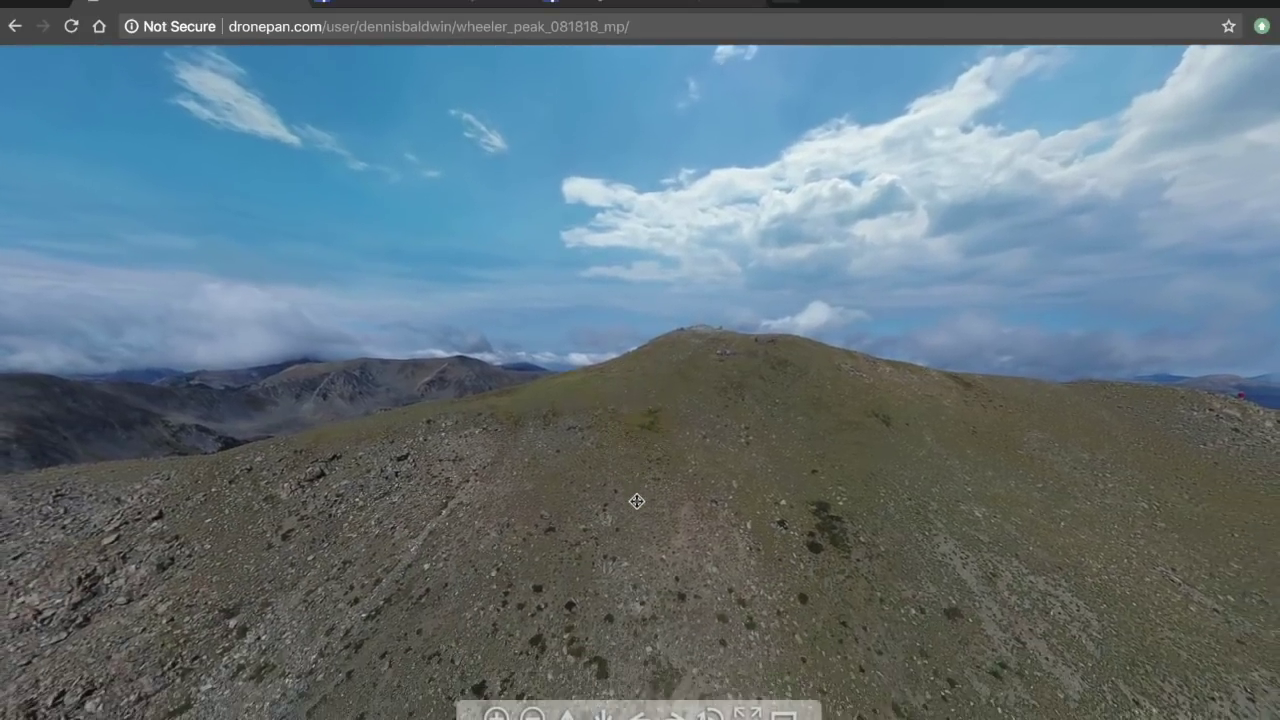
click(412, 6)
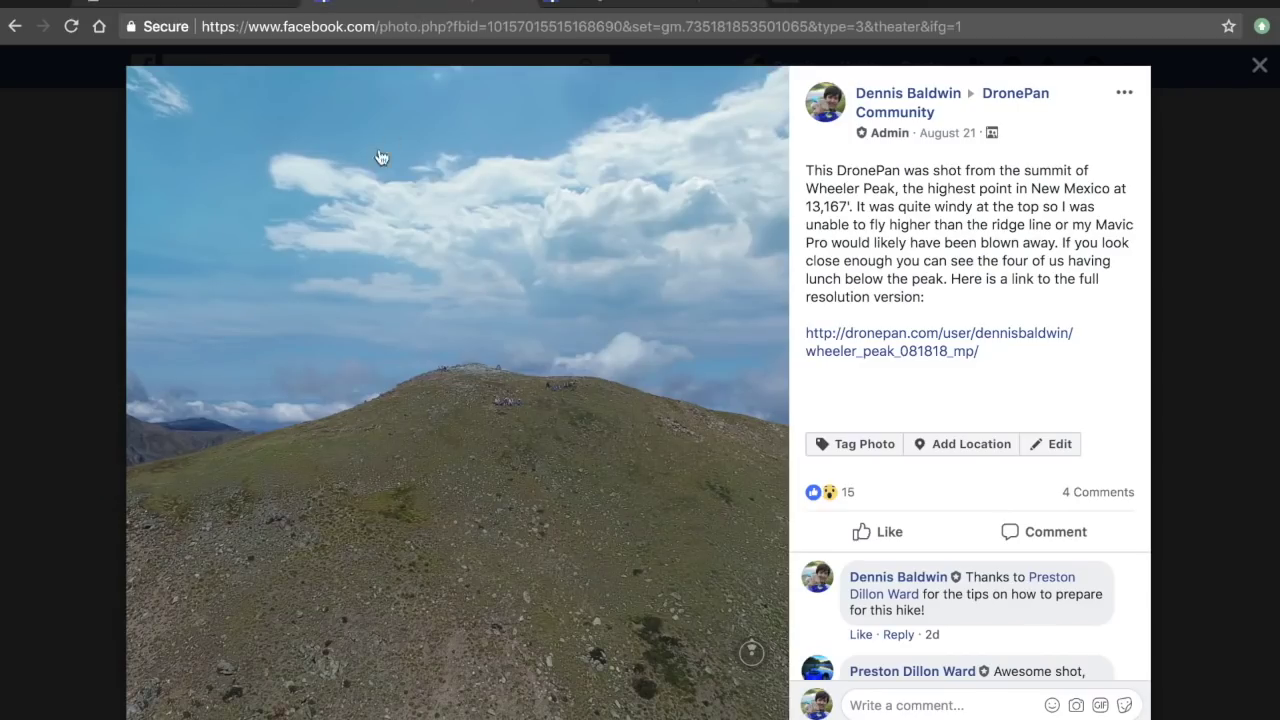
Step: Turn and tilt the 360 Wheeler Peak photo across the ridge and clouds
drag(380, 160, 535, 393)
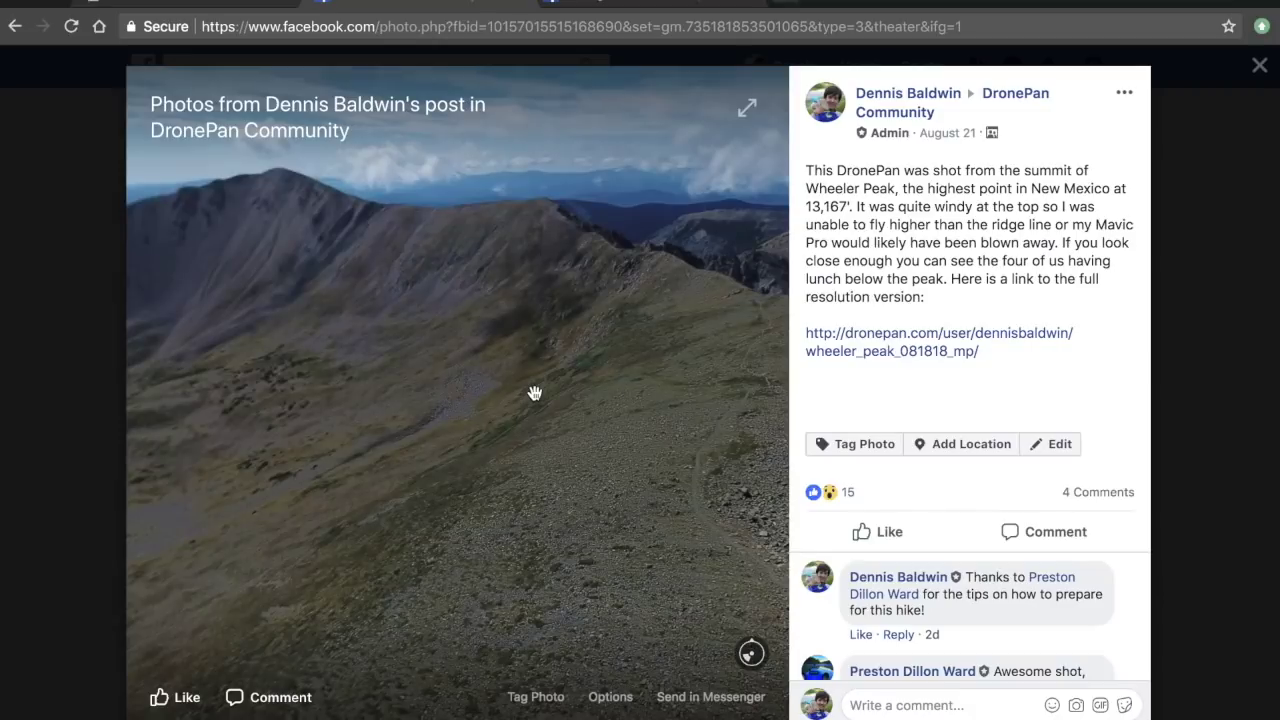
drag(456, 436, 494, 391)
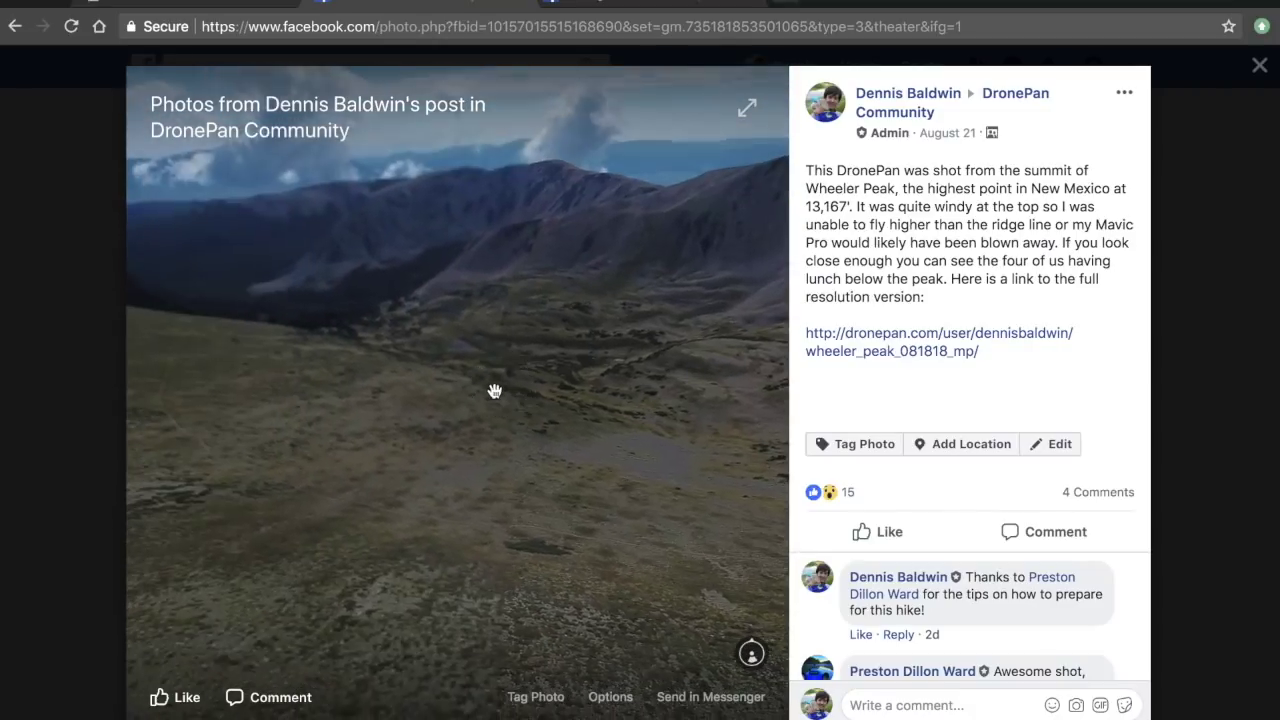
drag(395, 449, 509, 546)
drag(383, 531, 470, 456)
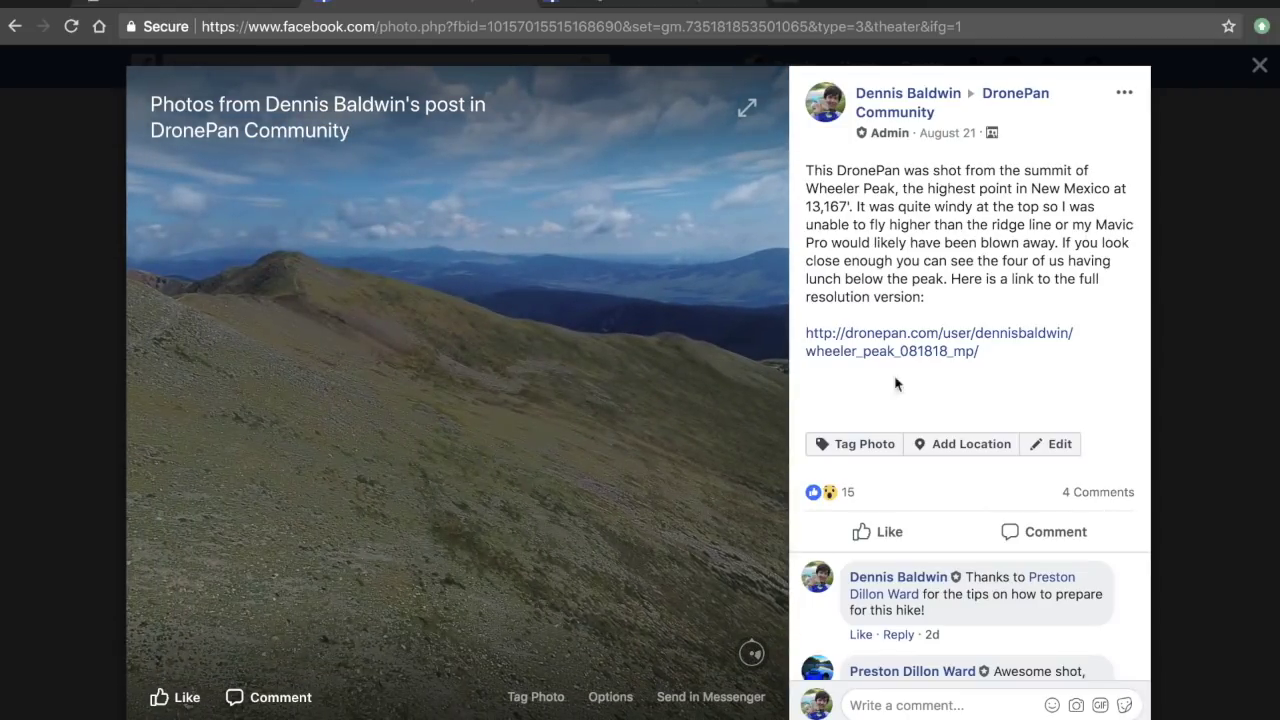
Step: Close the photo viewer and scroll down the DronePan Community group feed
click(1181, 301)
scroll(725, 313, down, 1)
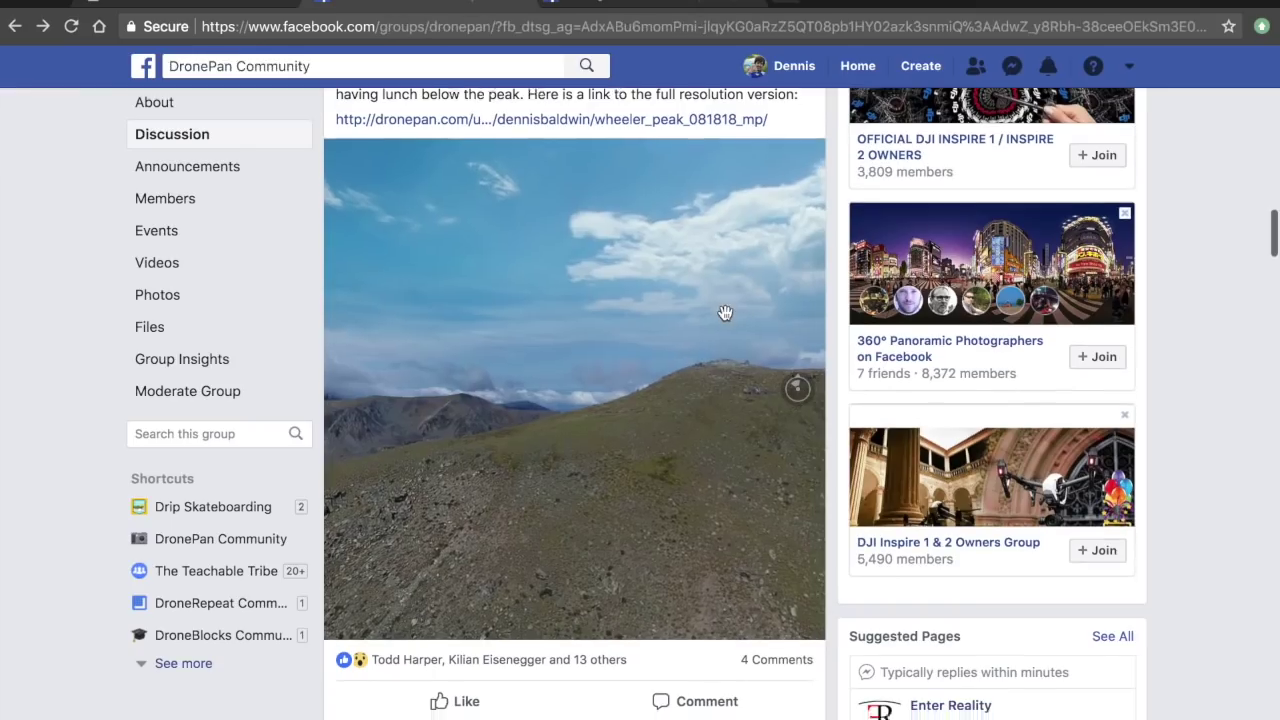
scroll(725, 313, down, 5)
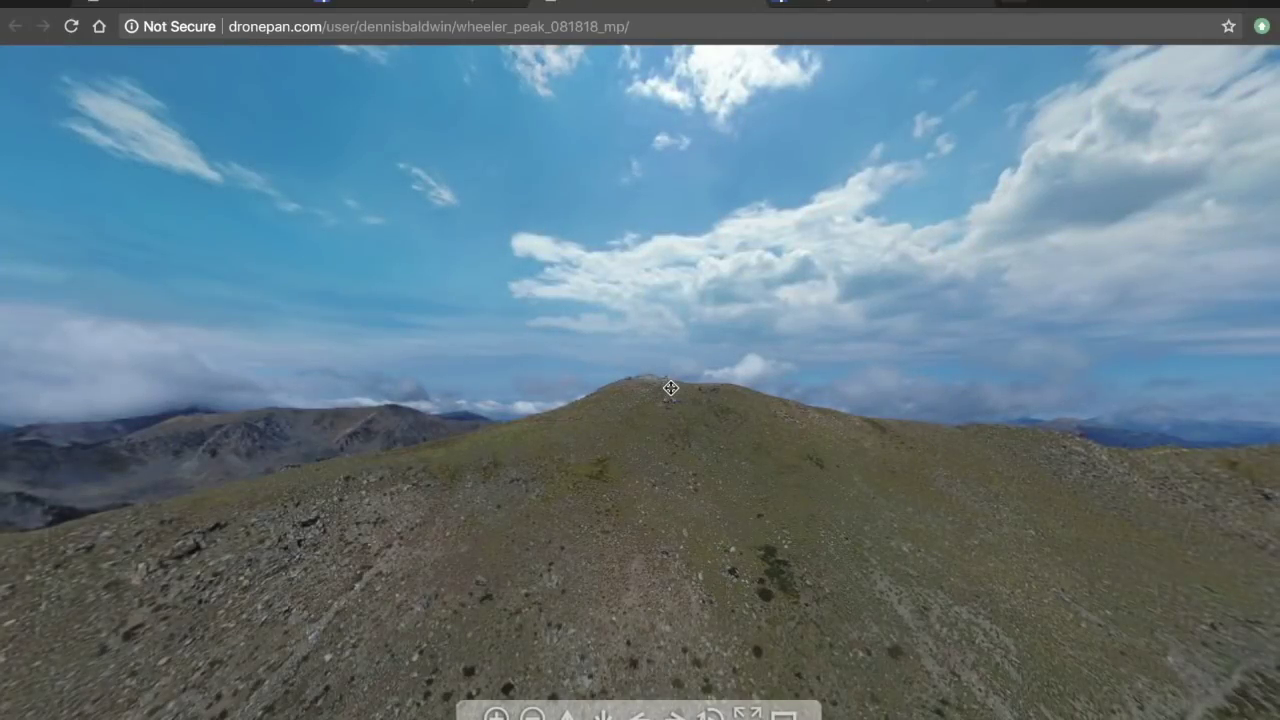
Step: Rotate the DronePan panorama to bring Wheeler Peak to the centre
drag(604, 382, 386, 340)
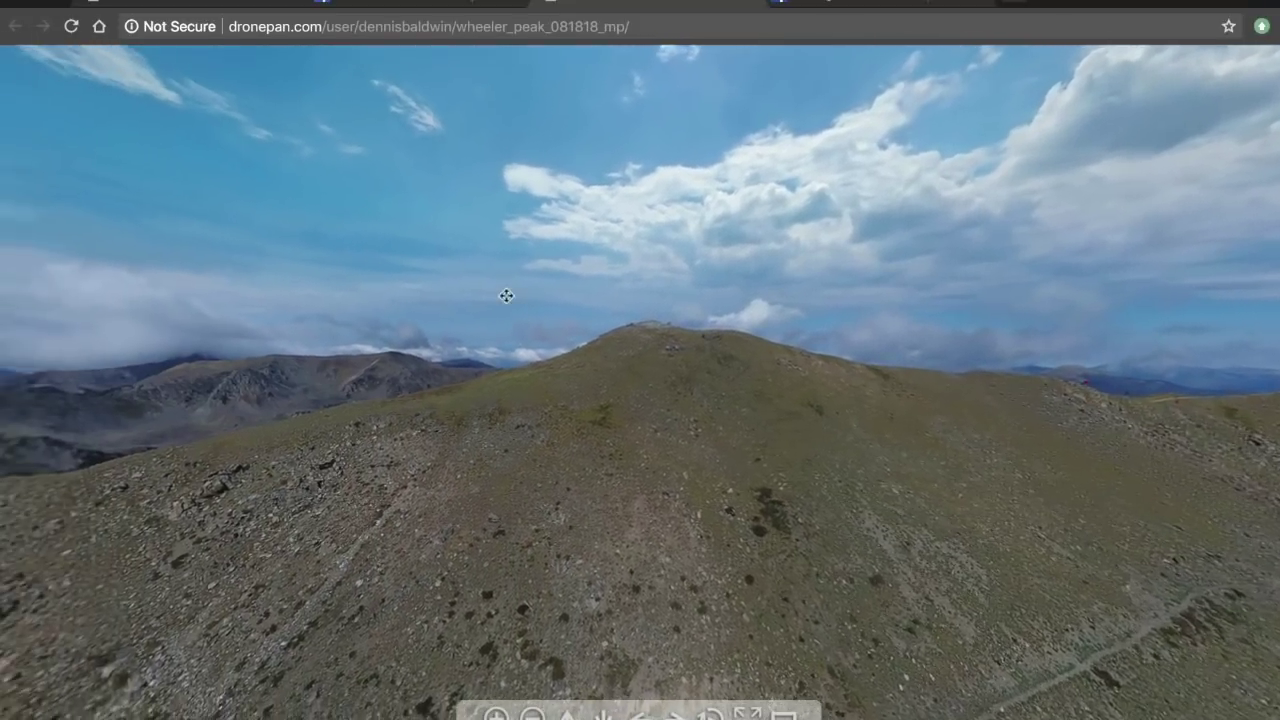
drag(509, 294, 628, 348)
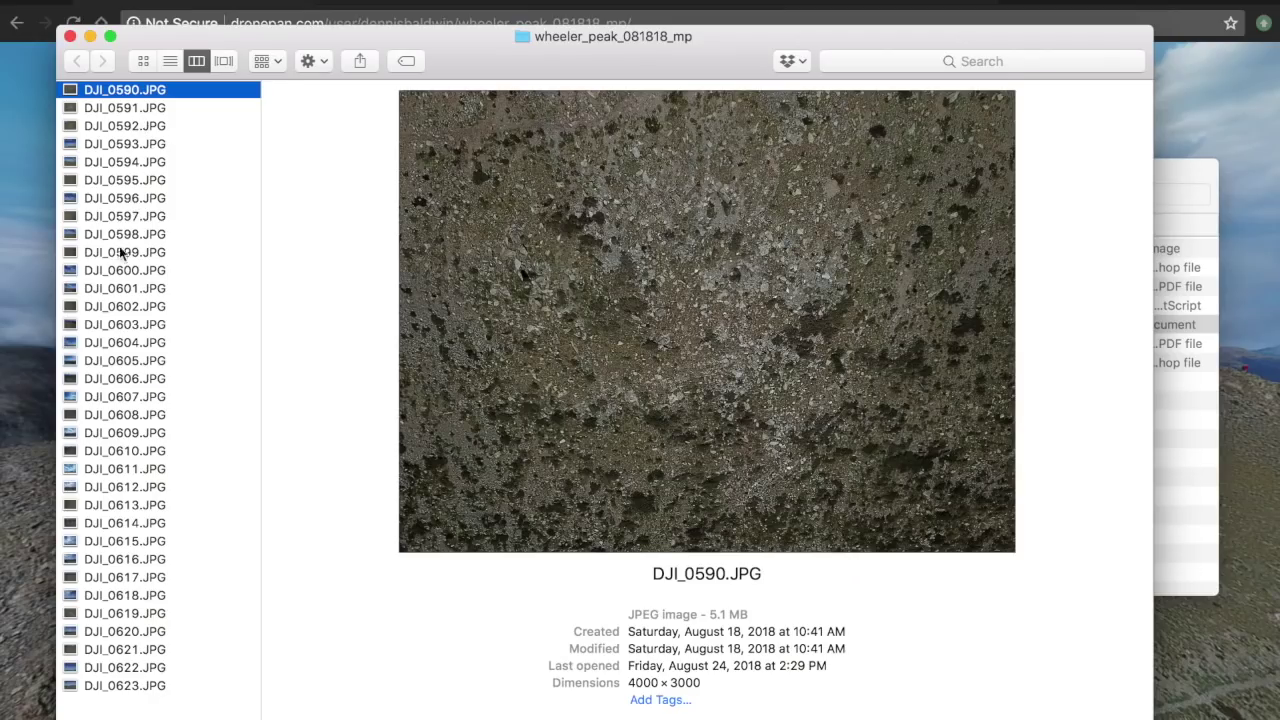
click(138, 683)
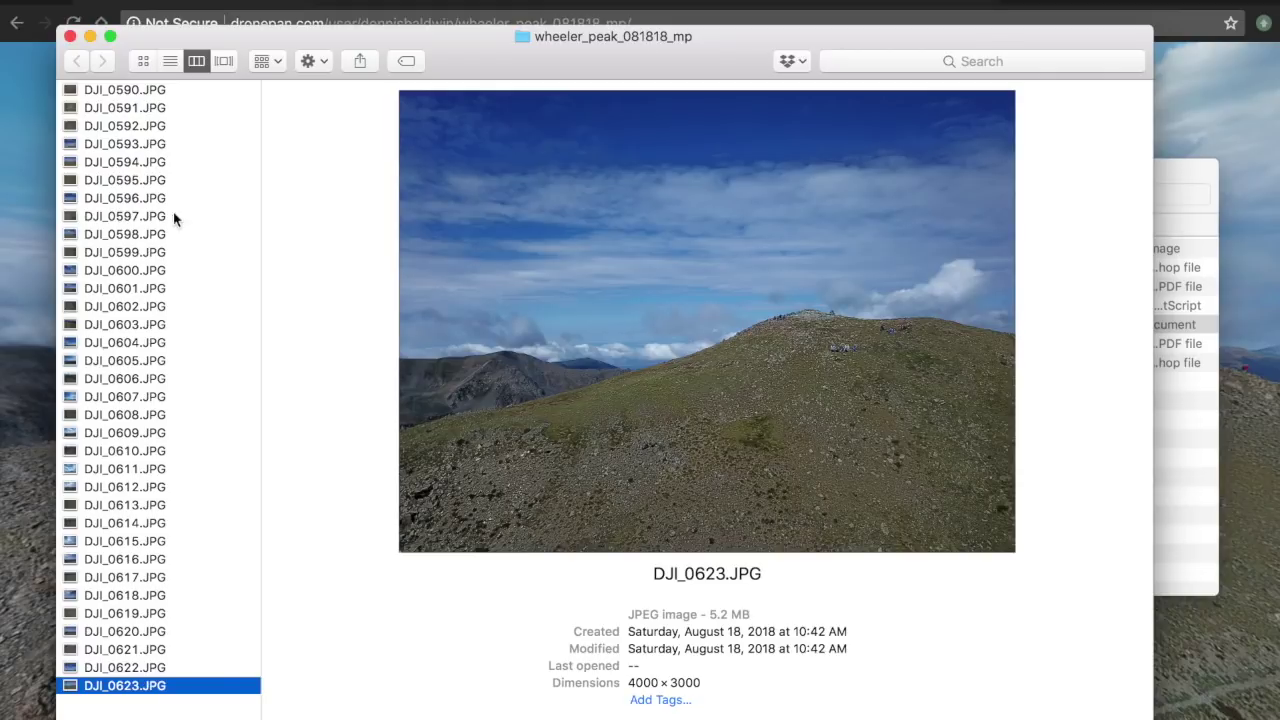
click(147, 236)
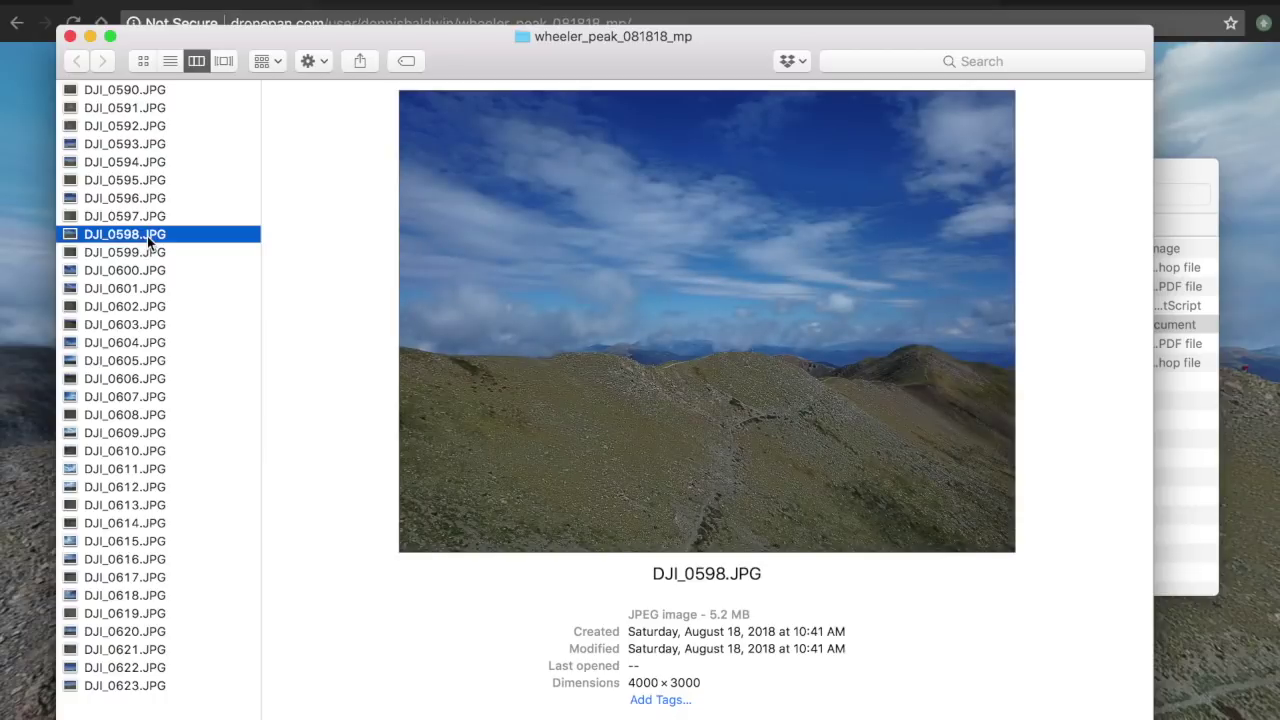
click(135, 308)
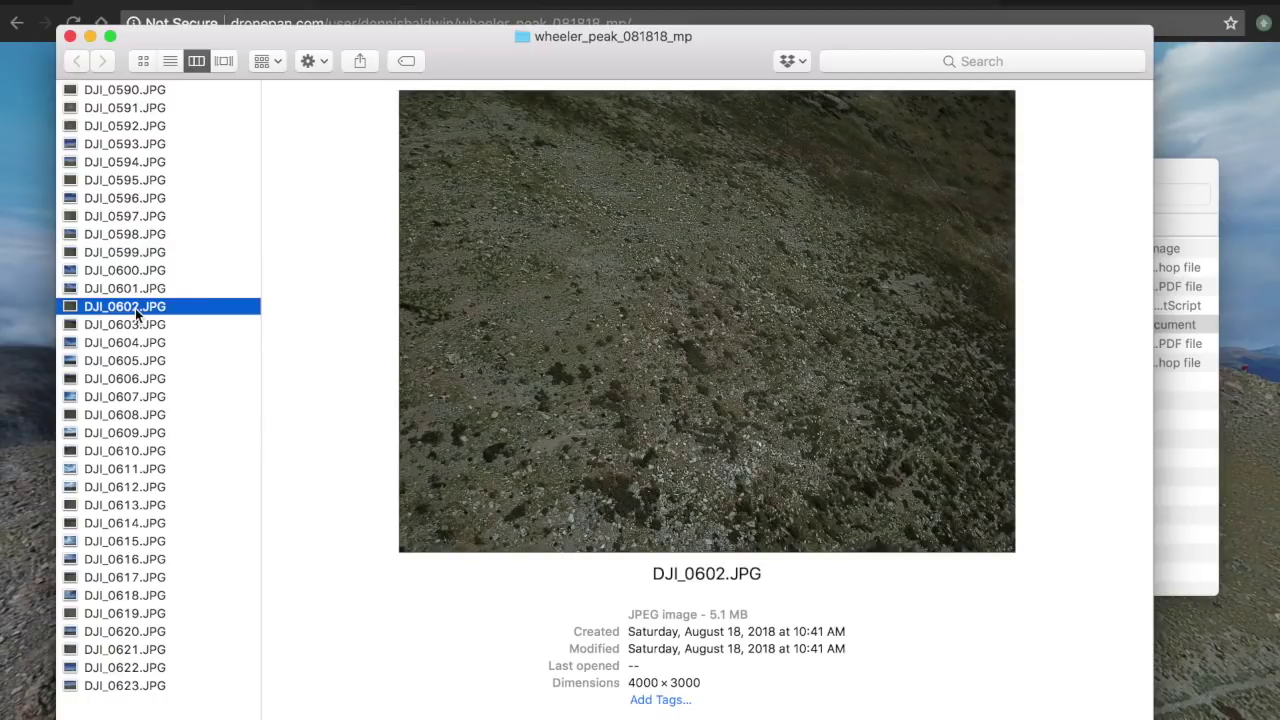
click(135, 469)
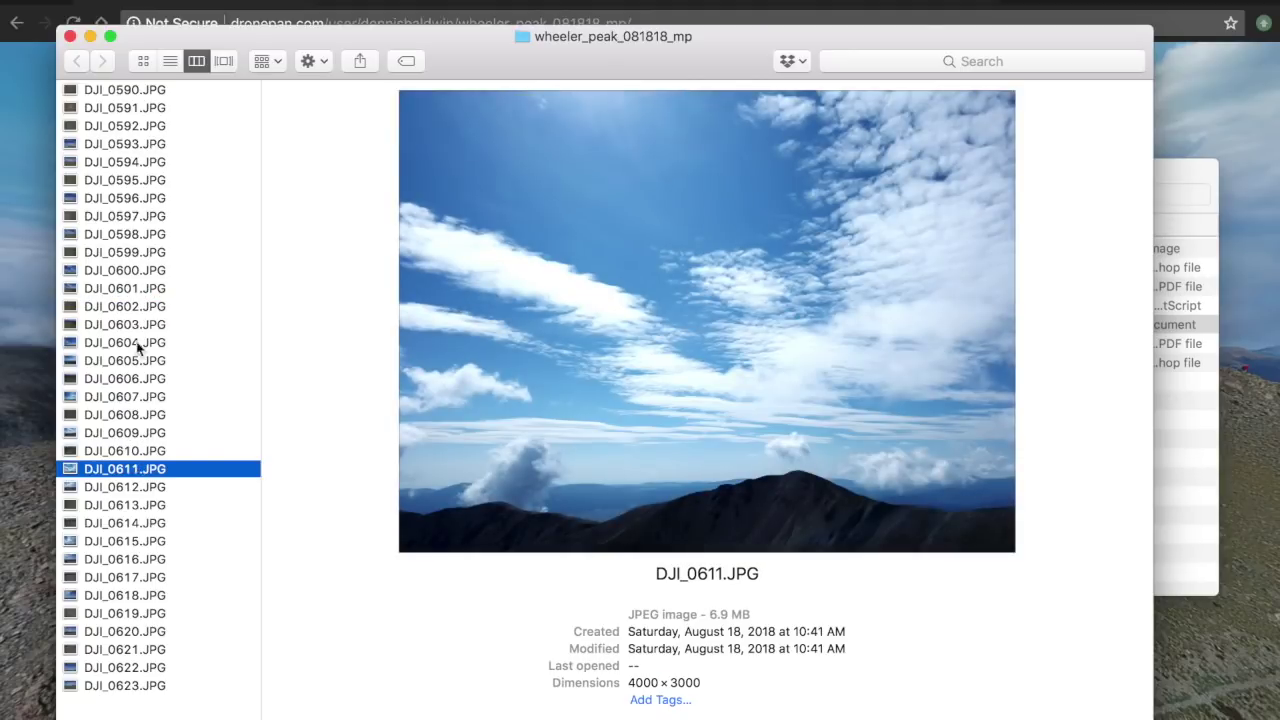
click(114, 256)
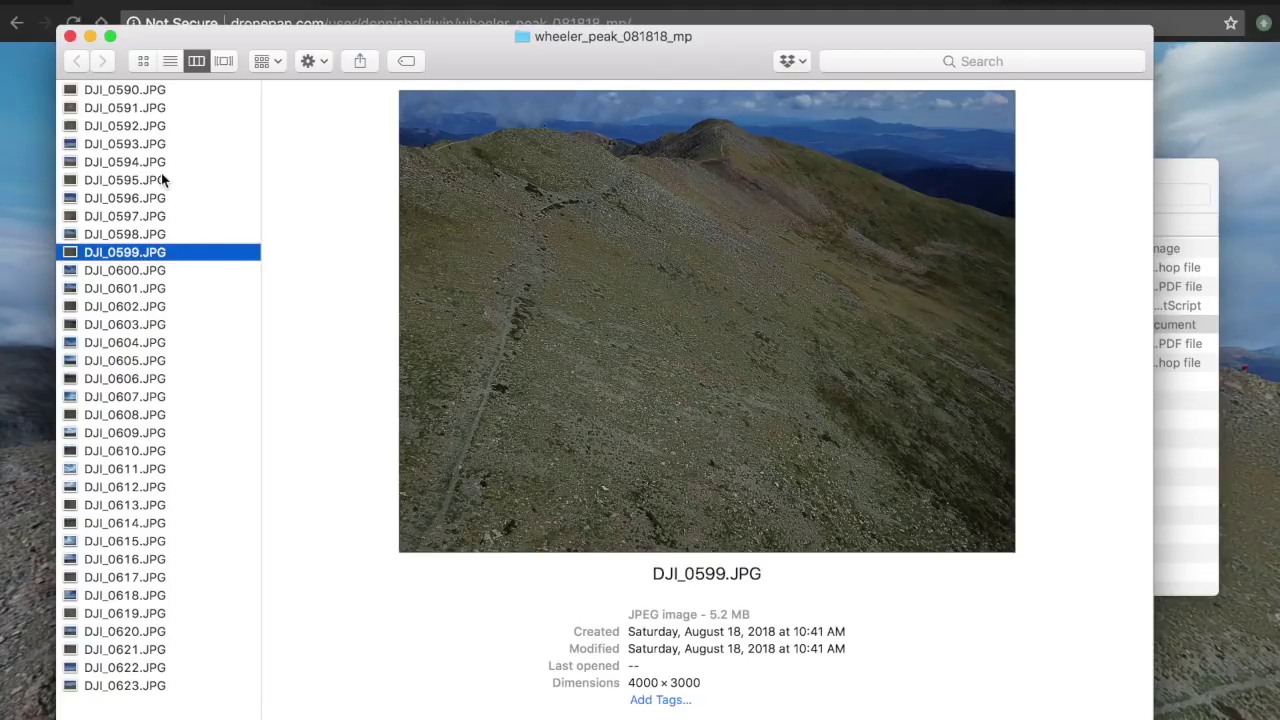
Step: Launch Kolor Autopano Pro from Spotlight search
key(super+space)
text(au)
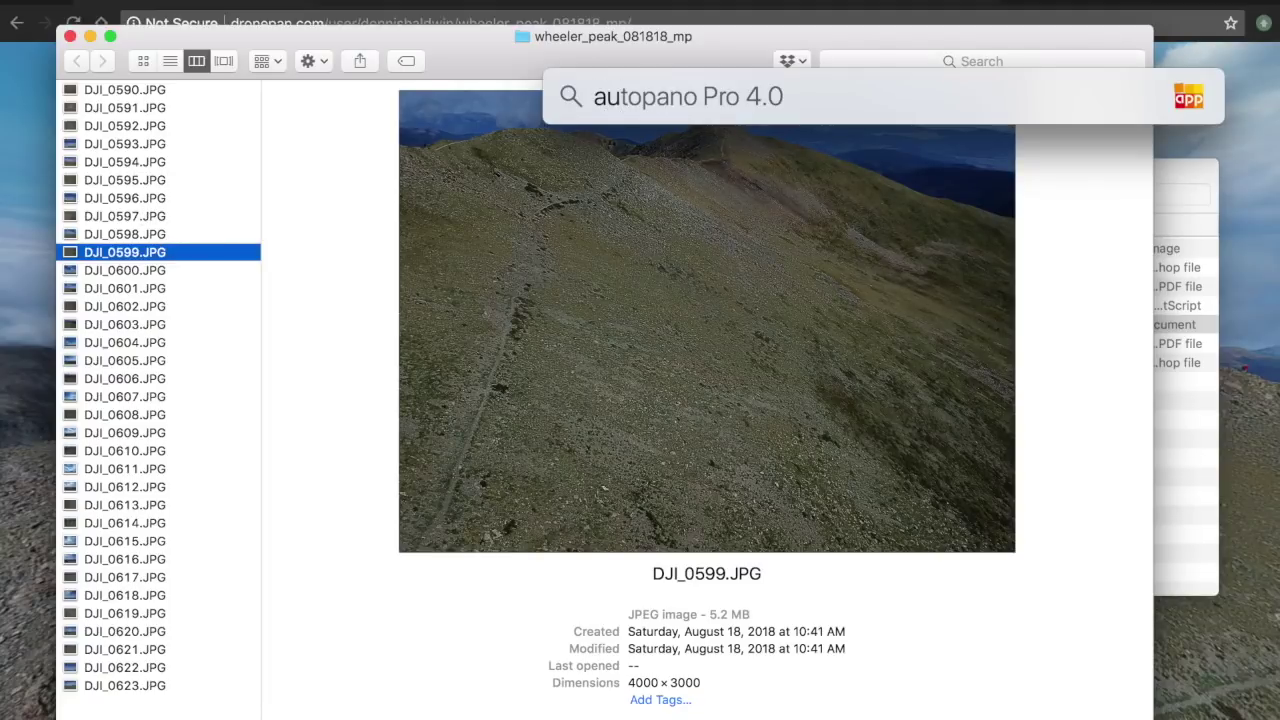
key(Return)
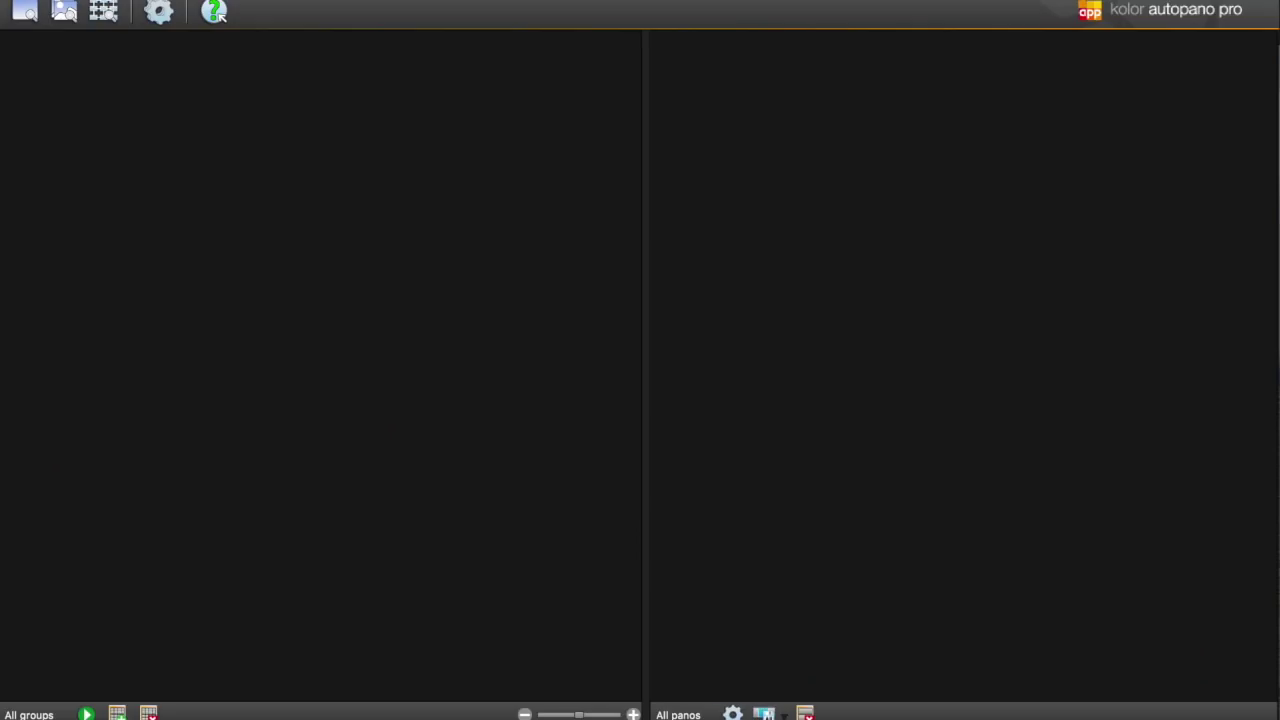
Step: Load photos DJI_0590 through DJI_0623 from wheeler_peak_081818_mp as images
click(65, 18)
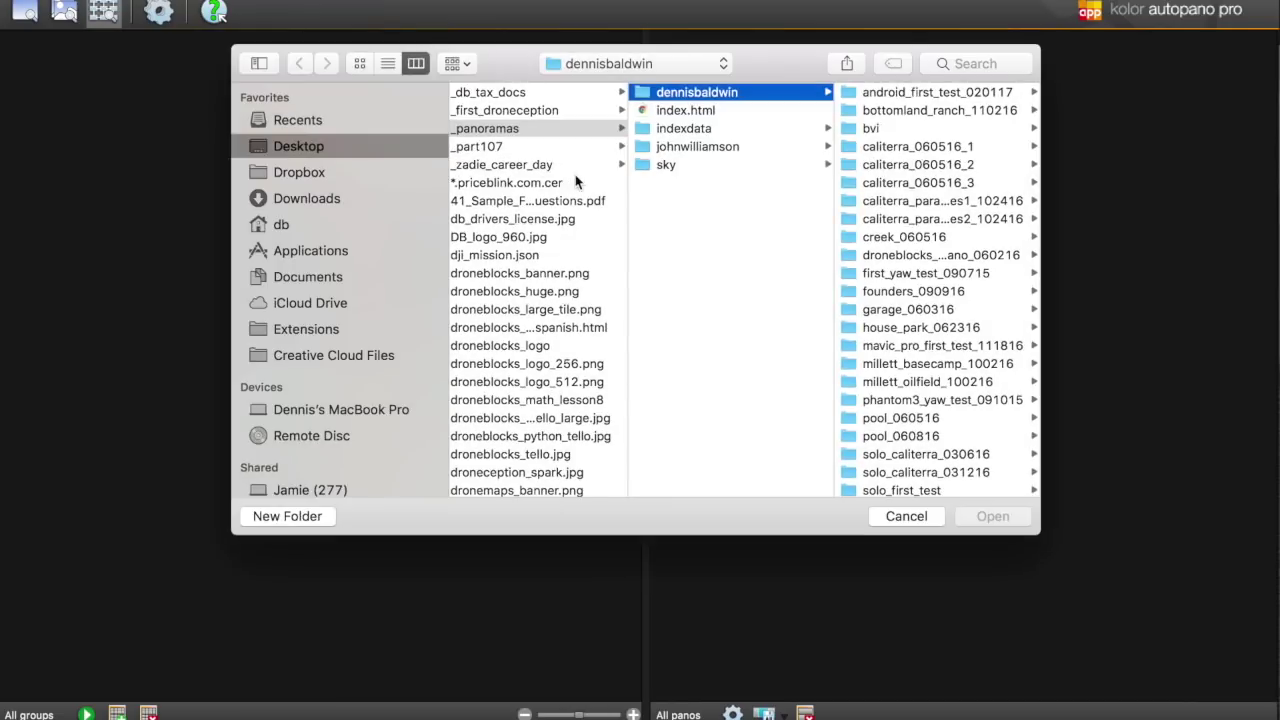
scroll(925, 165, down, 10)
click(923, 488)
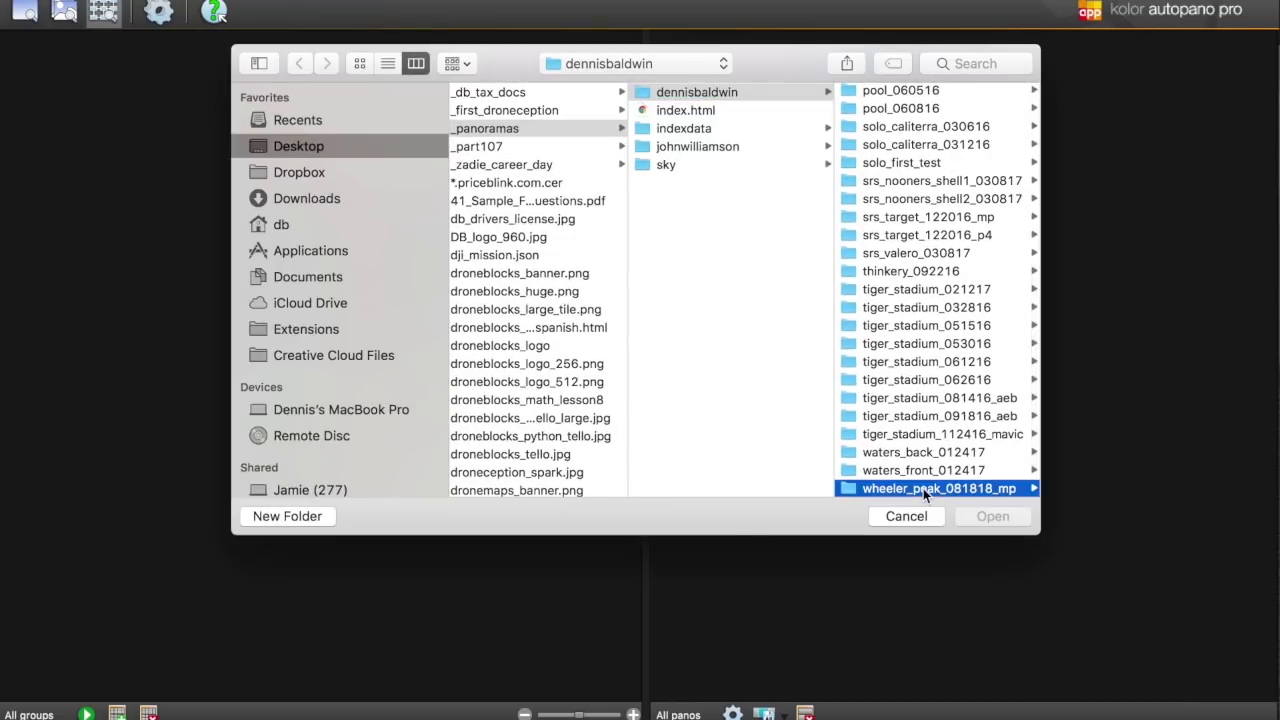
click(900, 92)
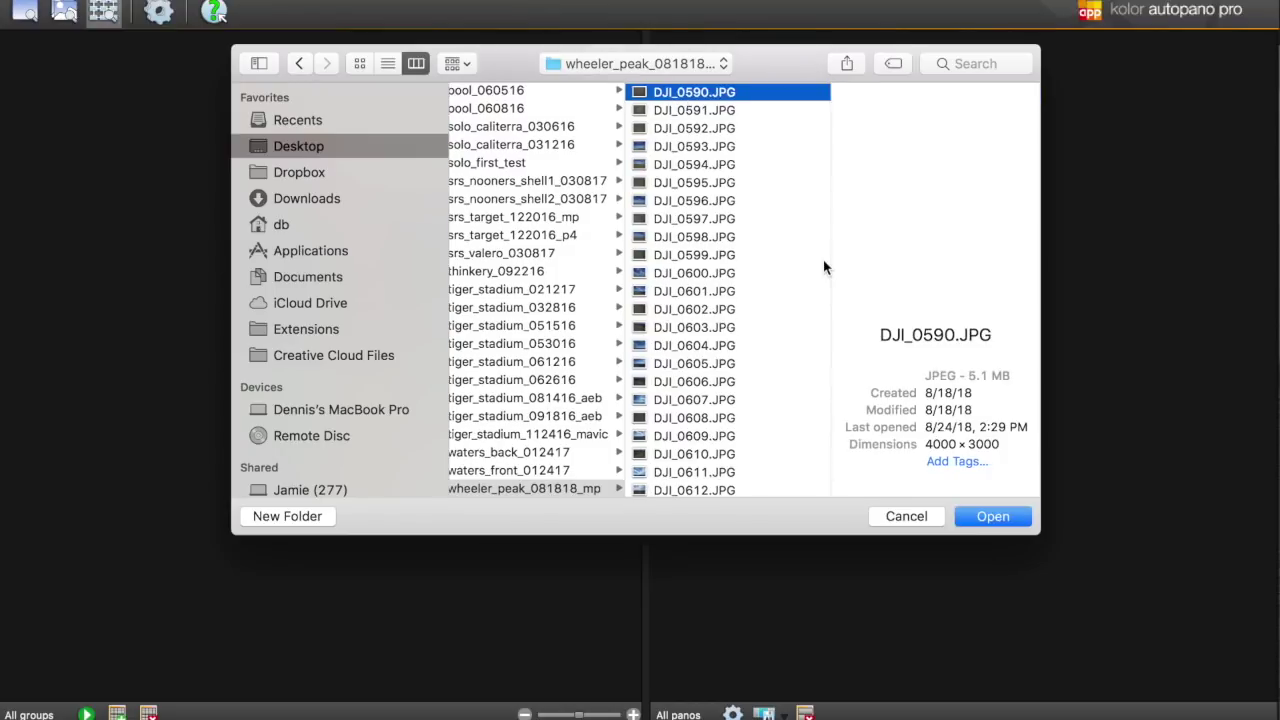
scroll(822, 260, down, 5)
shift+click(728, 481)
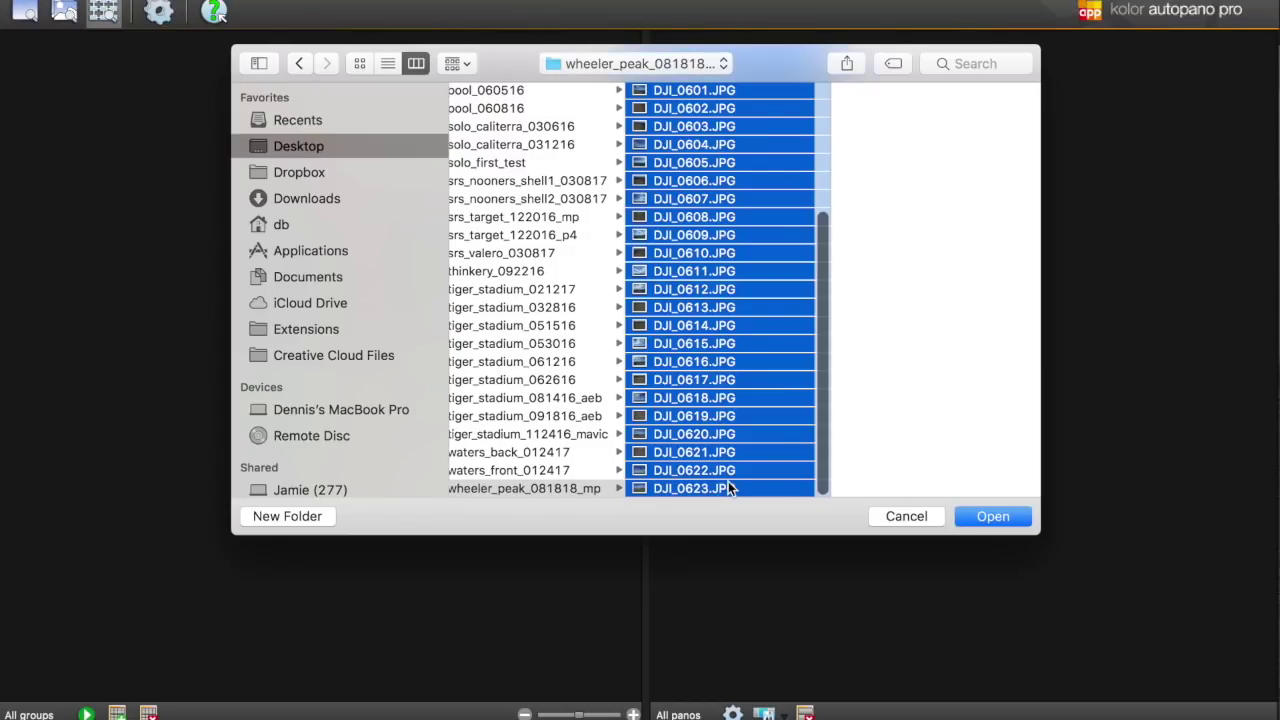
click(1010, 517)
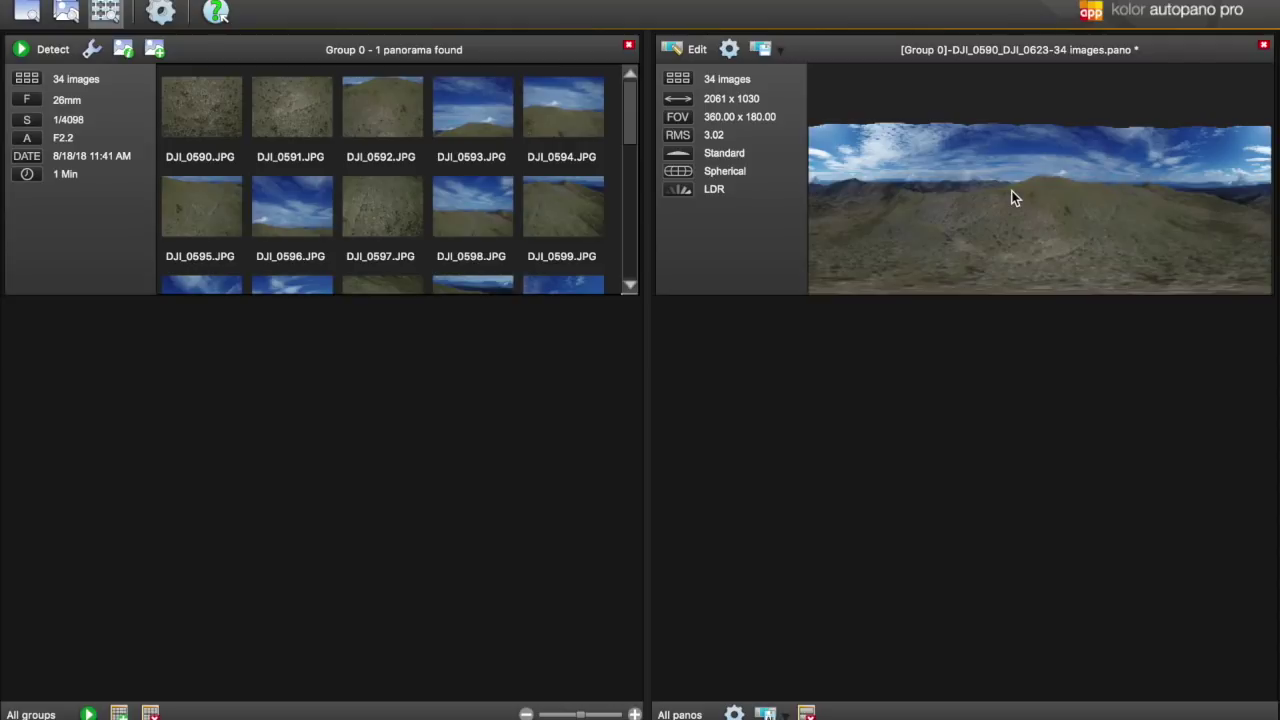
Step: Open the detected 34-image panorama in the Autopano panorama editor
click(697, 52)
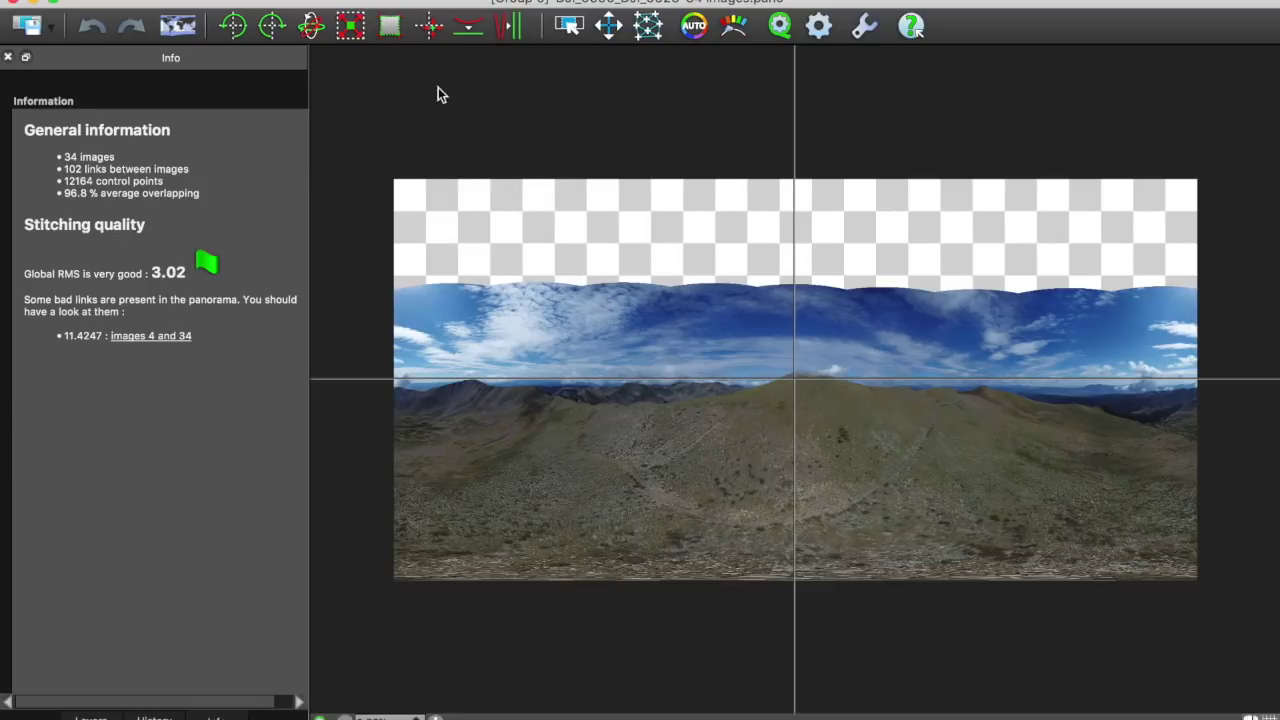
Step: Apply a full-sphere crop spanning Theta −180 to 180 and Phi −90 to 90
click(390, 27)
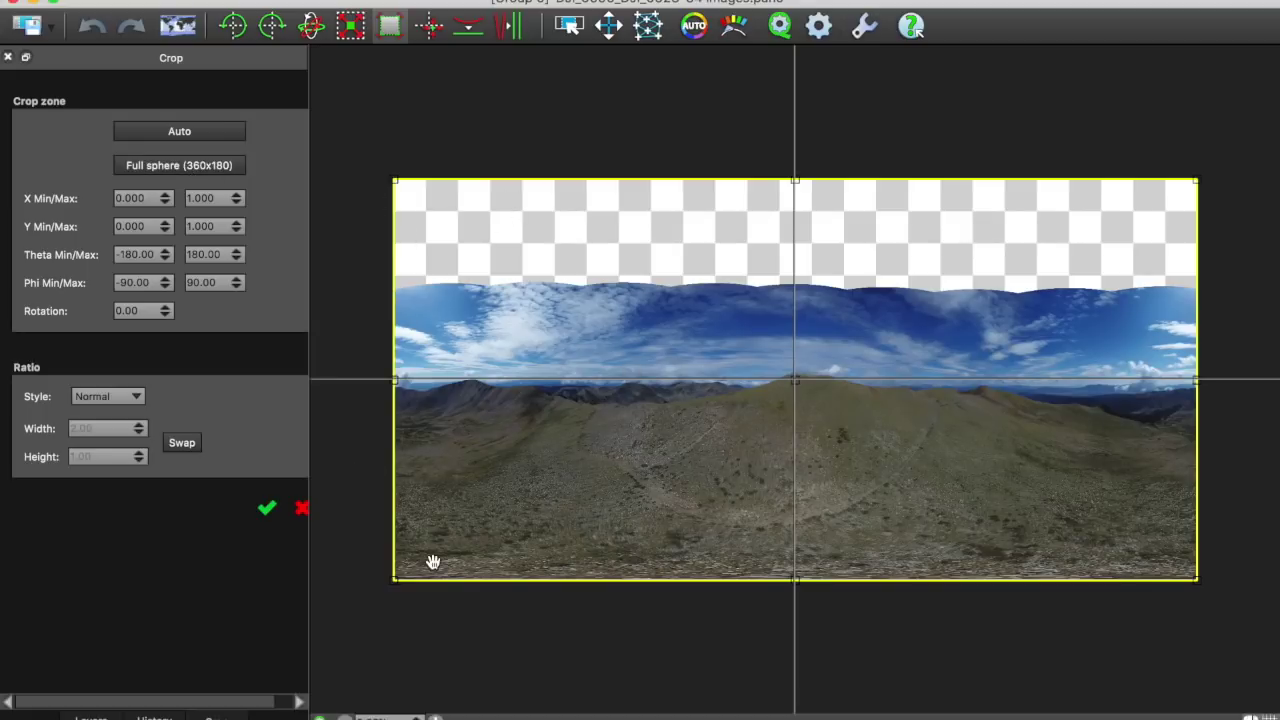
click(266, 512)
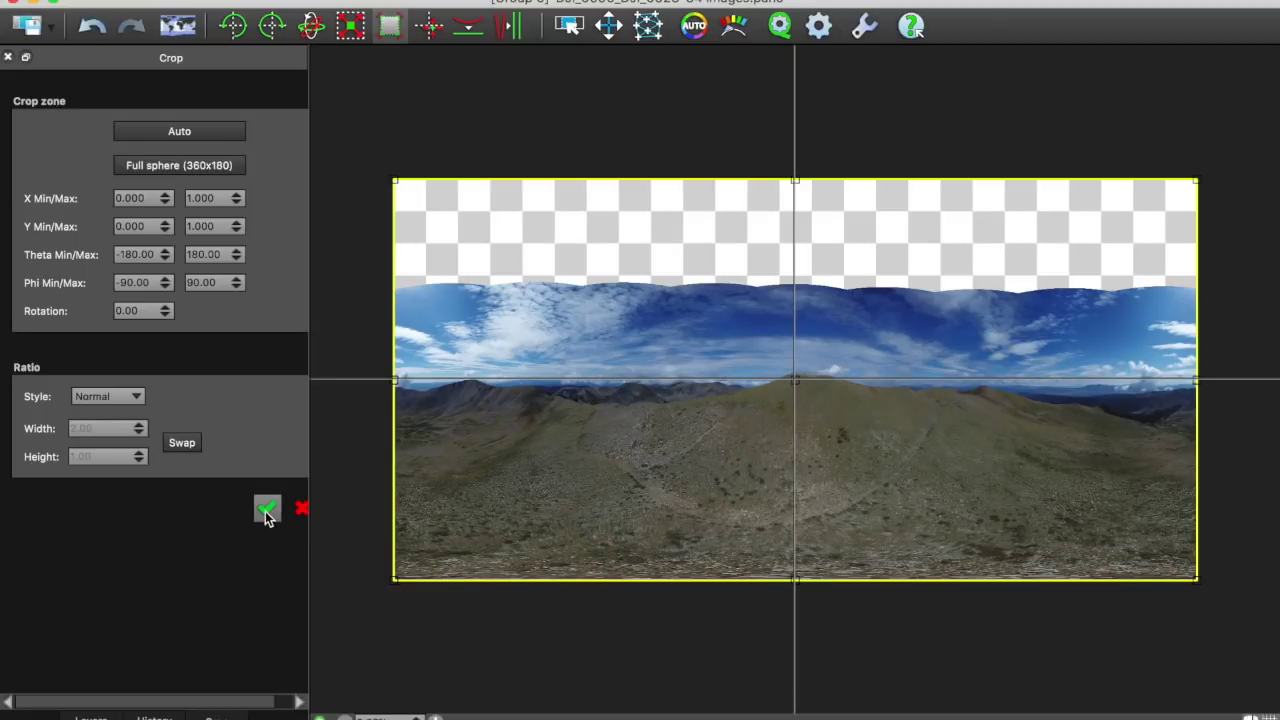
Step: Render the panorama at 100% size (20754×10377) as a maximum-quality JPEG
click(821, 34)
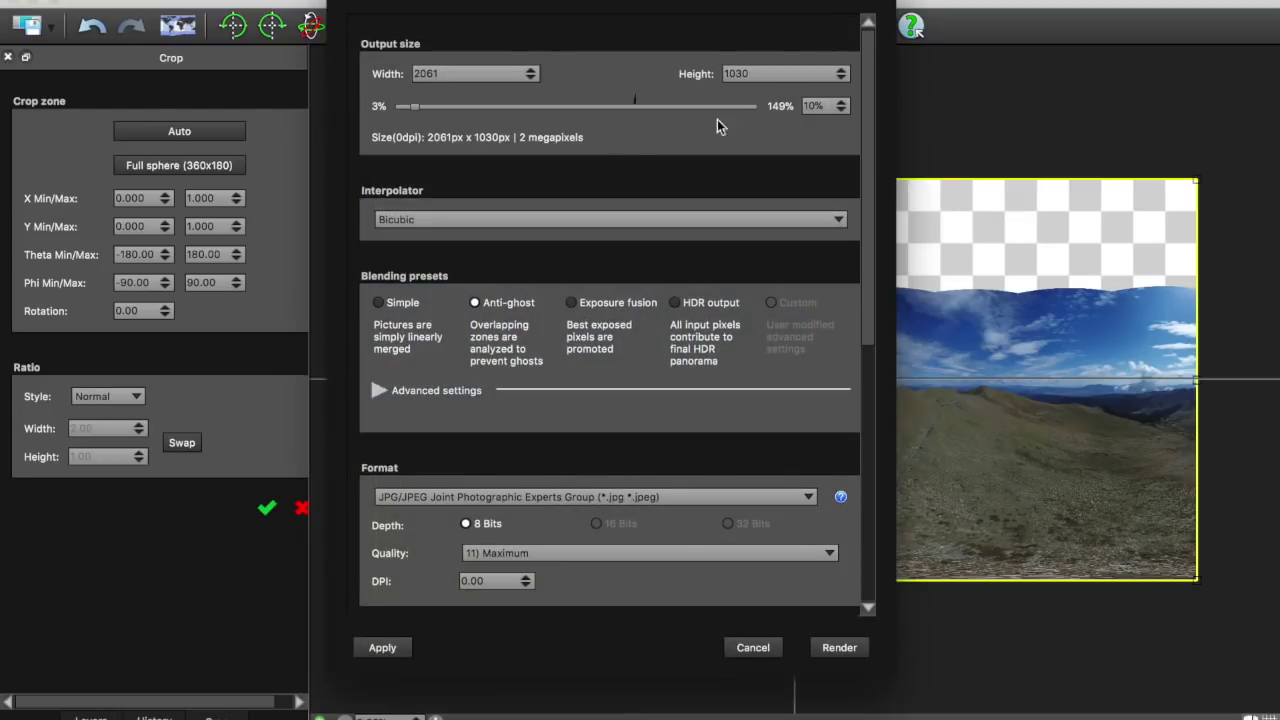
drag(417, 108, 638, 117)
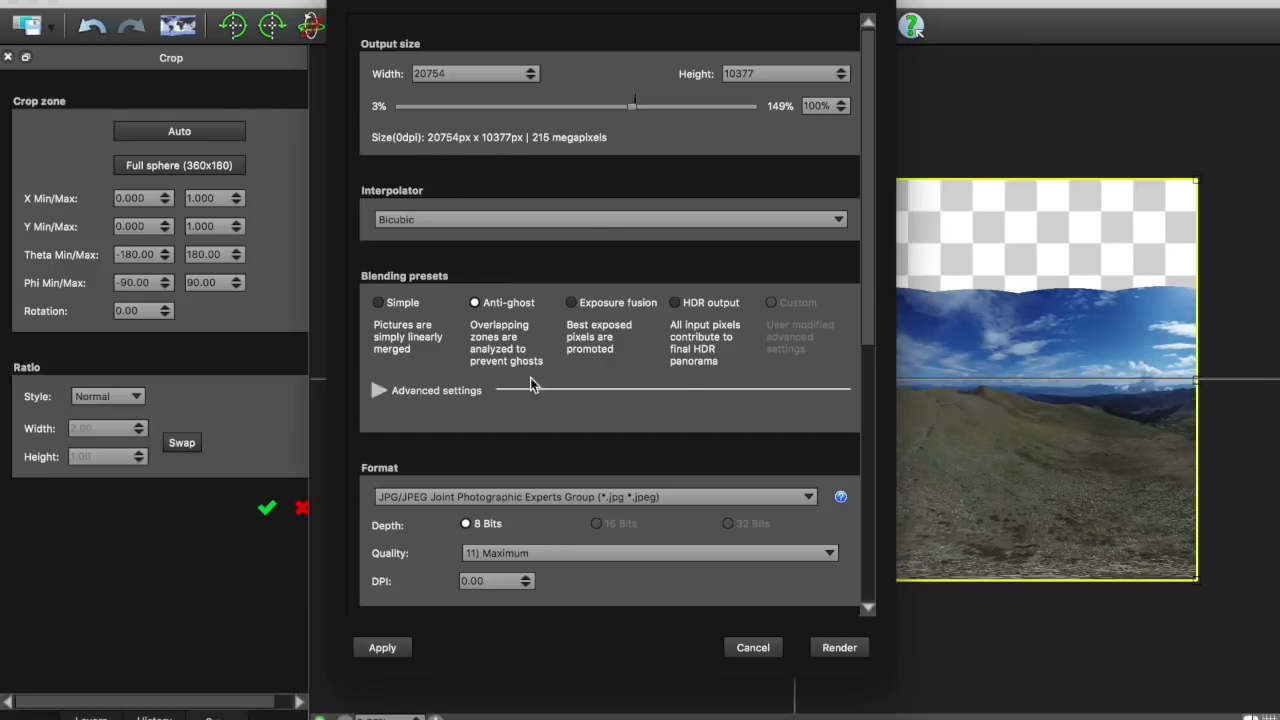
scroll(590, 548, down, 3)
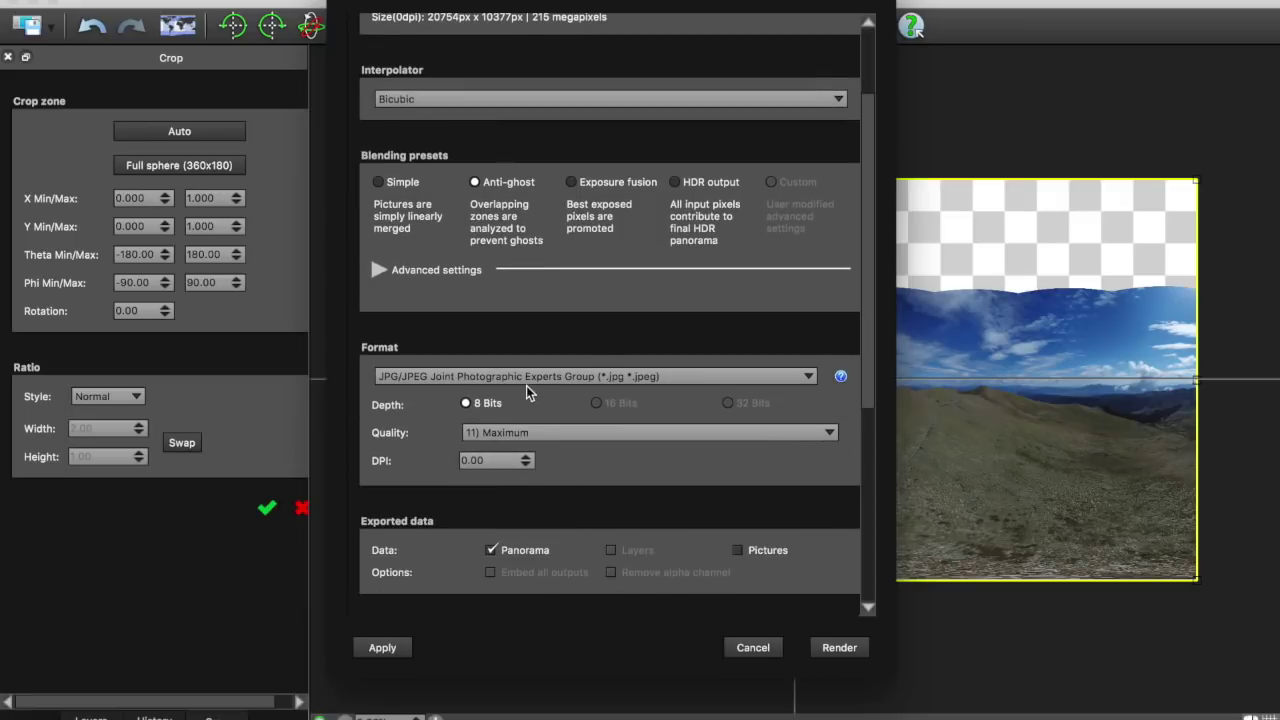
click(843, 648)
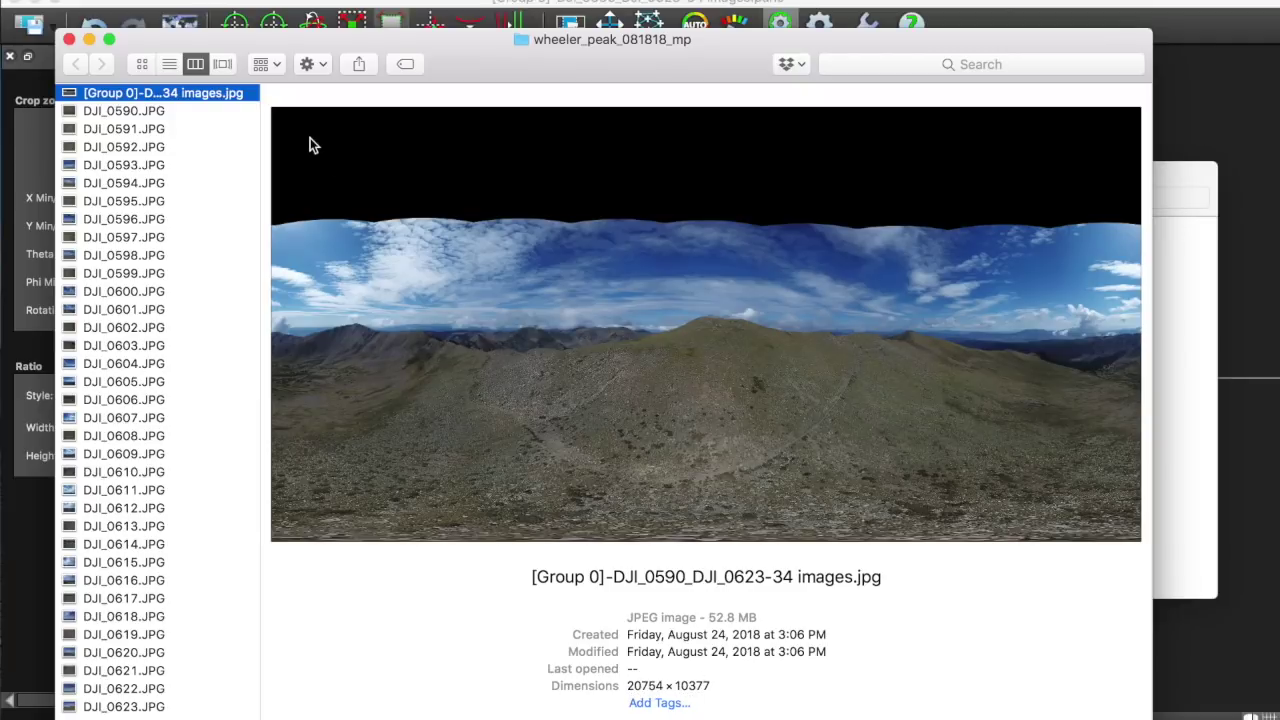
Step: Open '[Group 0]-DJI_0590_DJI_0623-34 images.jpg' in Preview
double_click(180, 92)
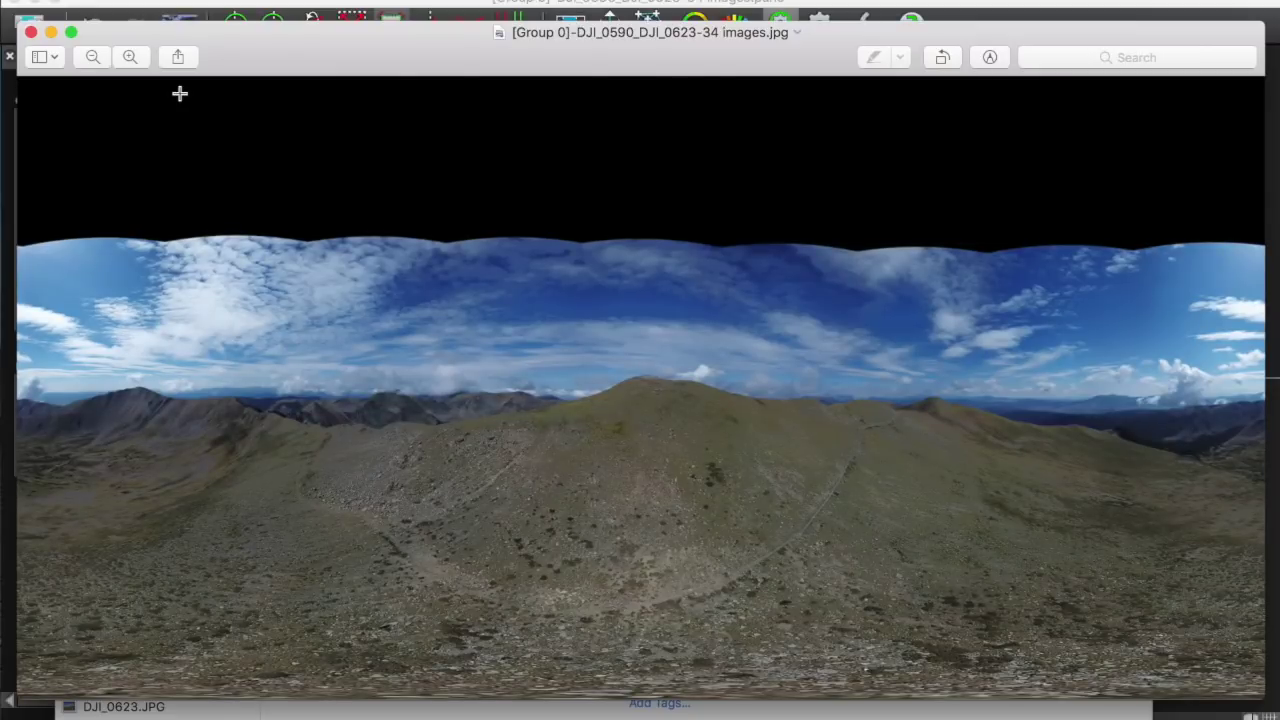
Step: Raise the Preview window and zoom in twice on the panorama
drag(386, 46, 379, 18)
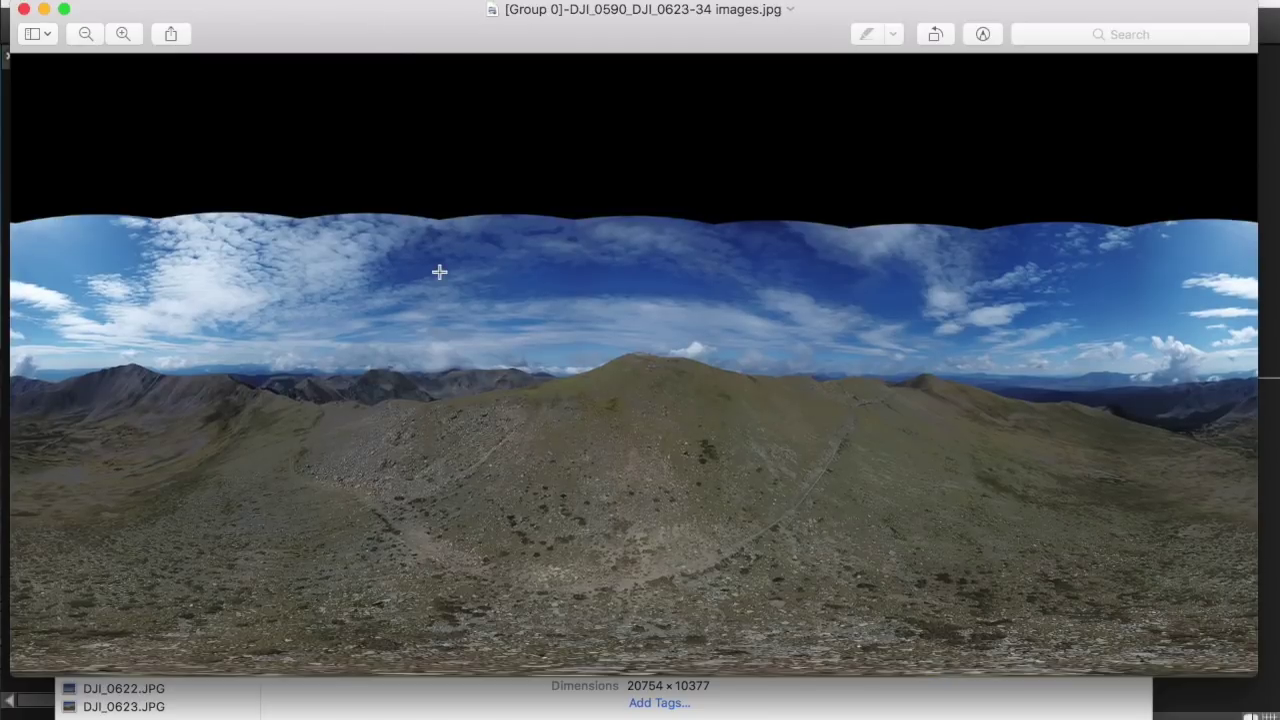
click(127, 40)
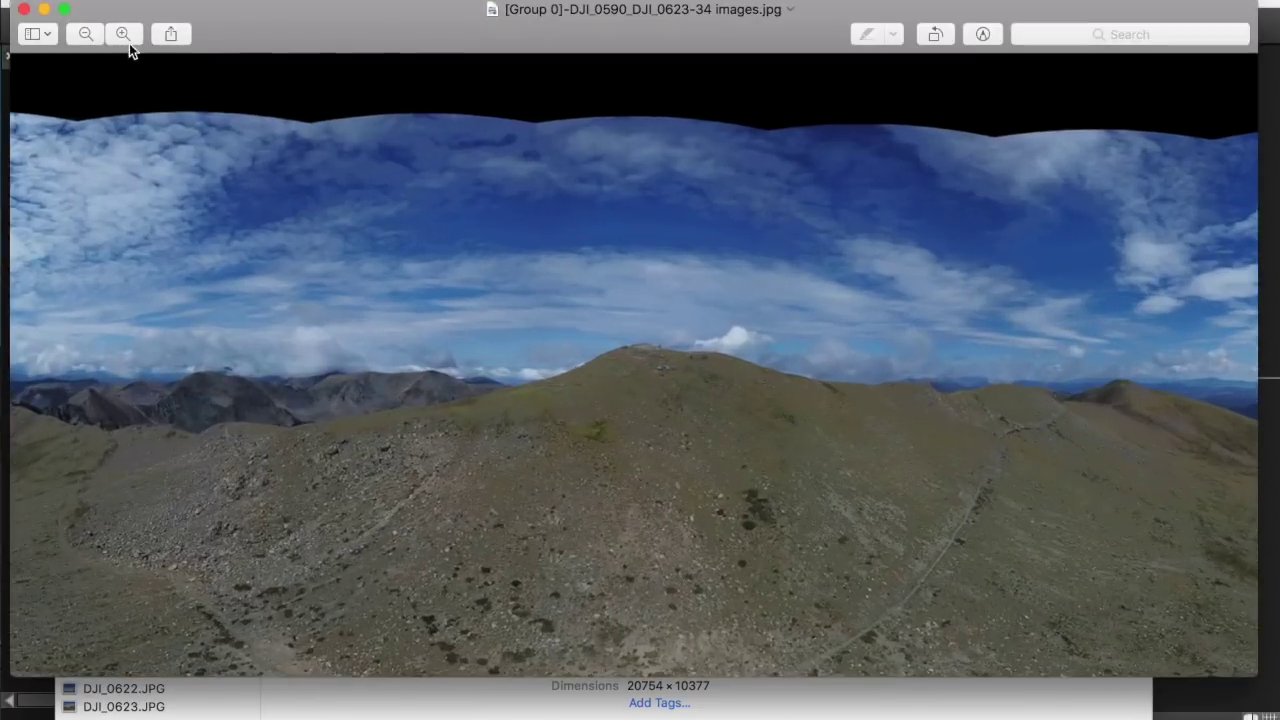
click(129, 43)
Step: Scroll around the enlarged panorama to inspect the black band above the sky
scroll(573, 276, up, 2)
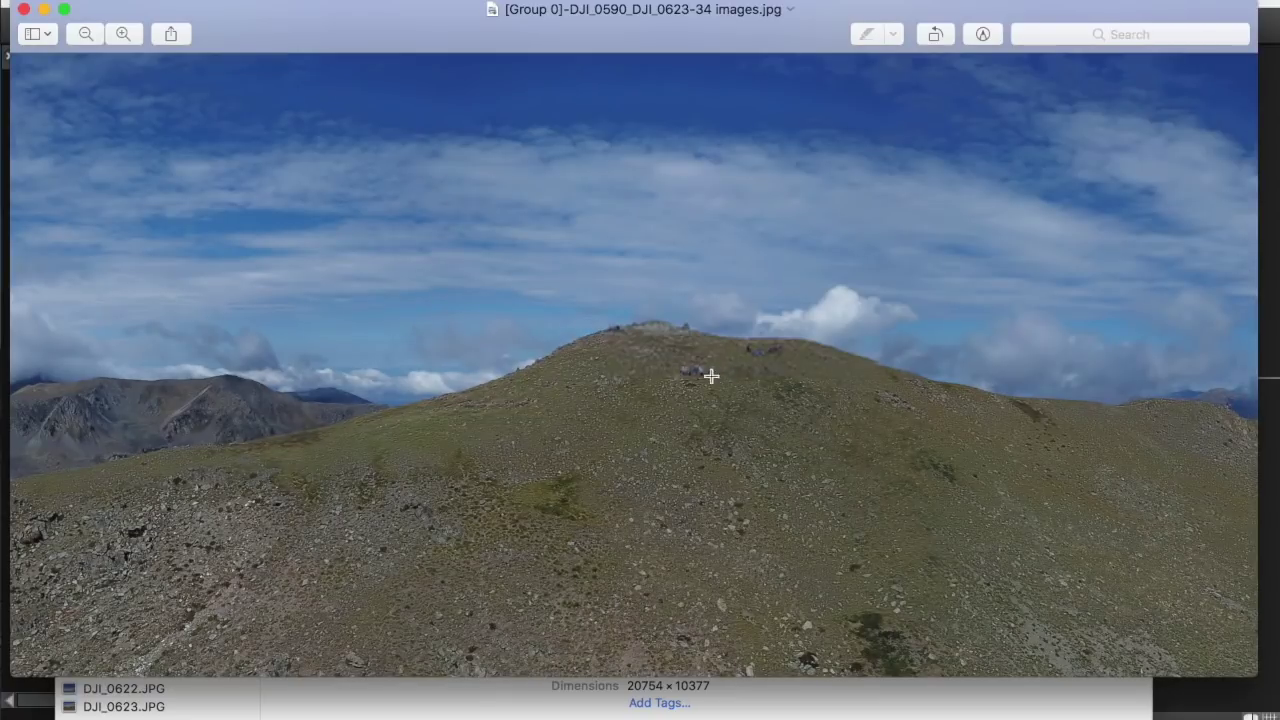
scroll(694, 370, left, 5)
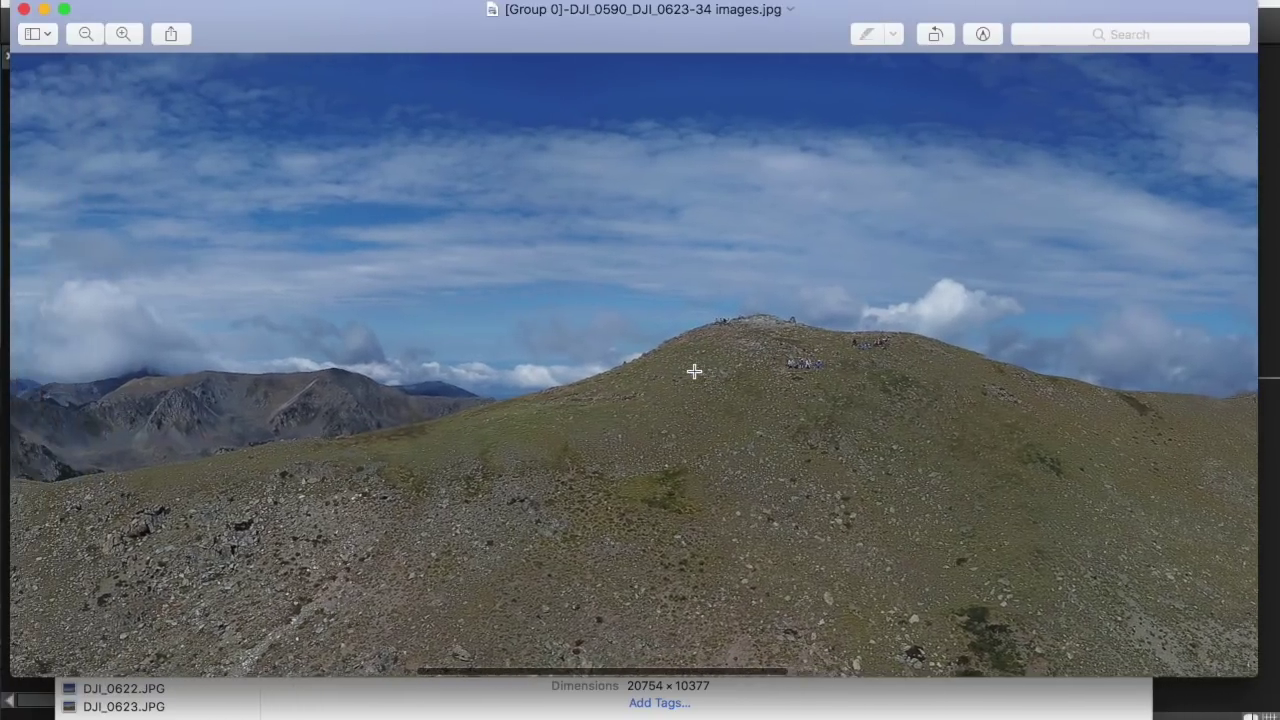
scroll(694, 371, left, 10)
scroll(694, 371, up, 10)
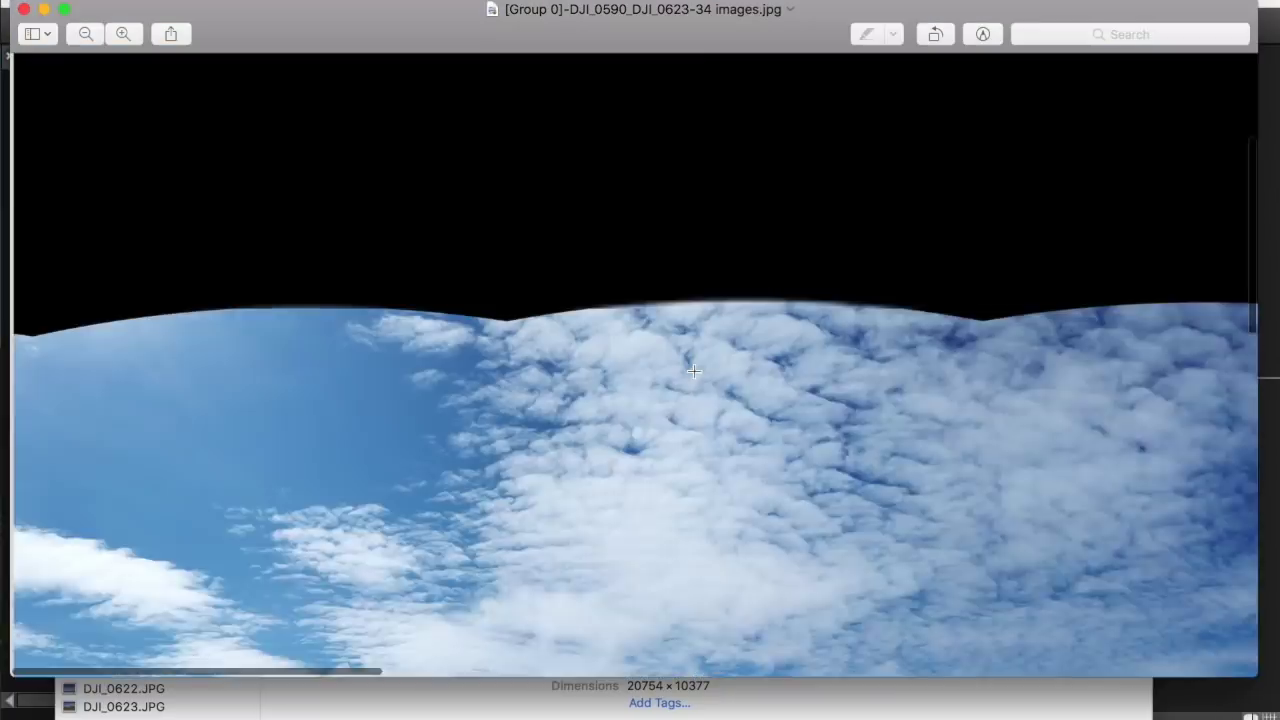
scroll(694, 371, up, 10)
scroll(694, 371, right, 10)
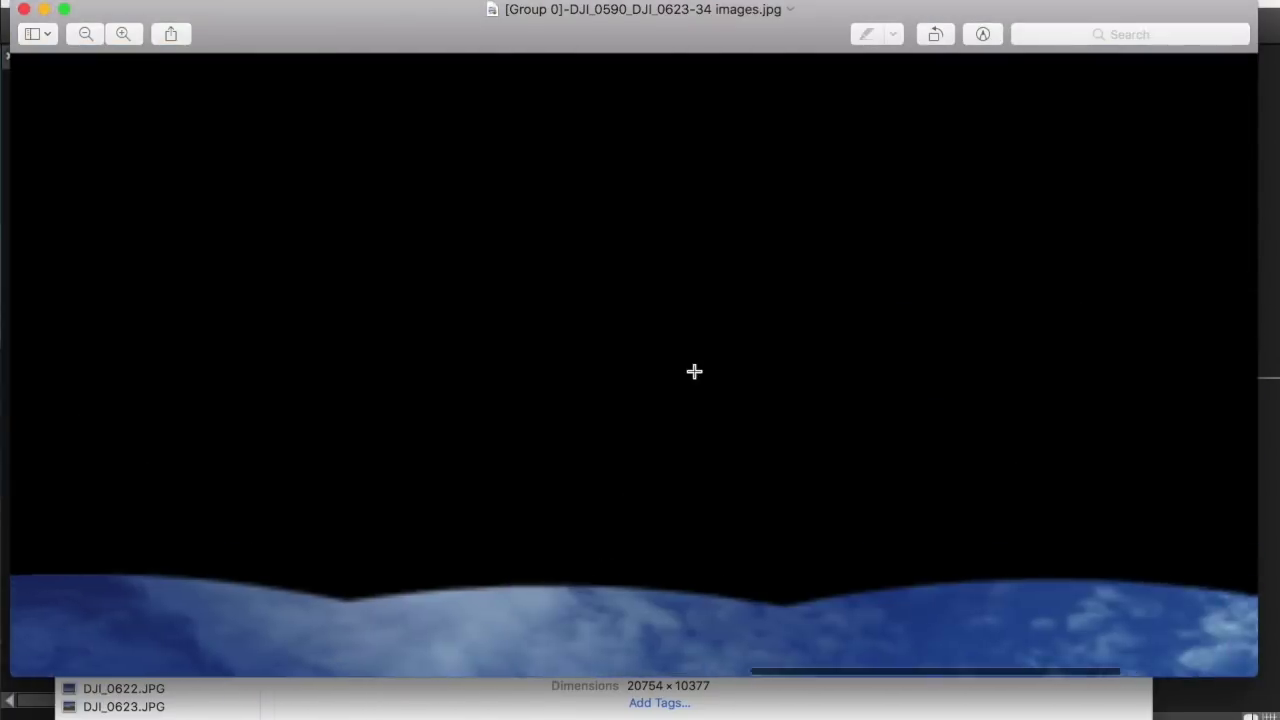
scroll(694, 371, down, 10)
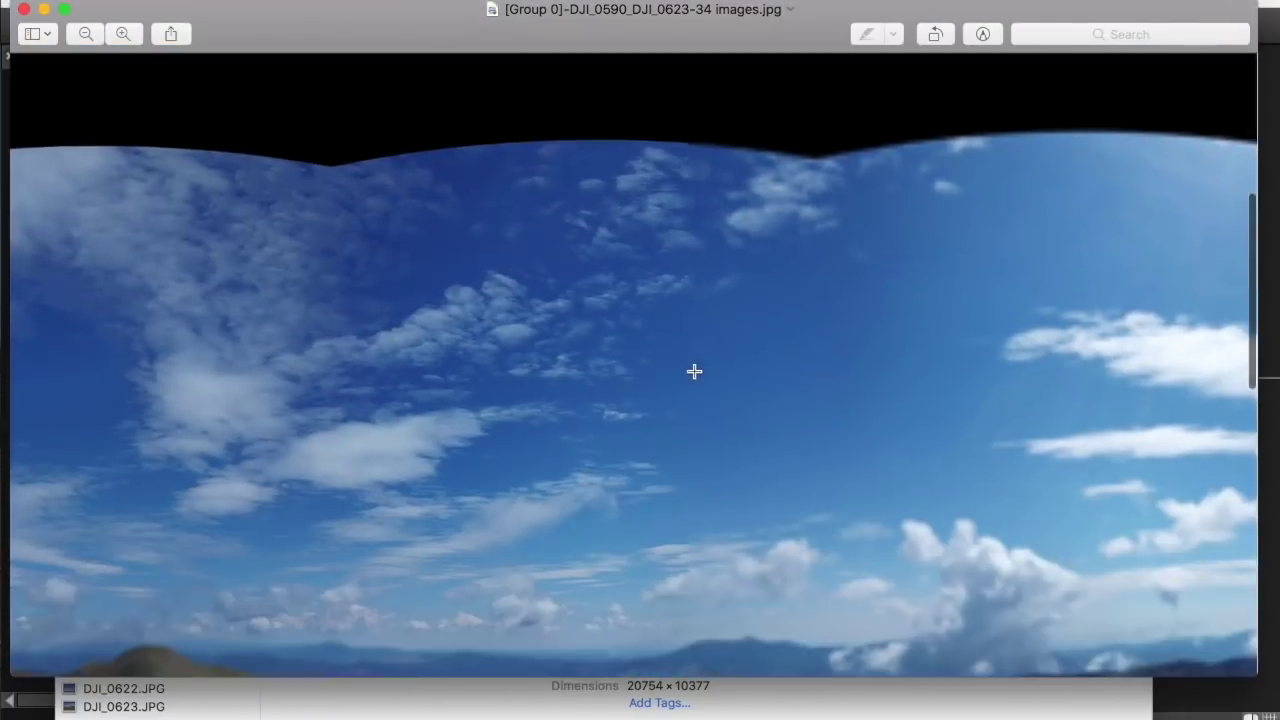
scroll(694, 371, down, 15)
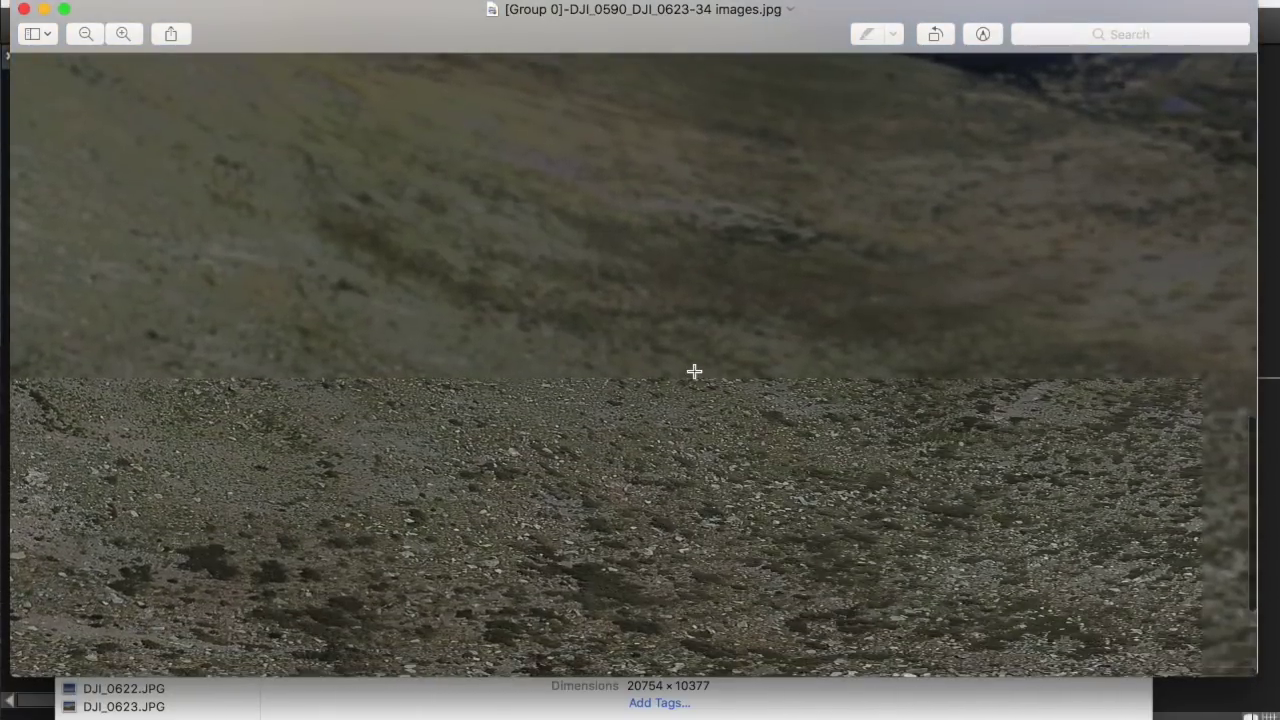
scroll(694, 371, up, 20)
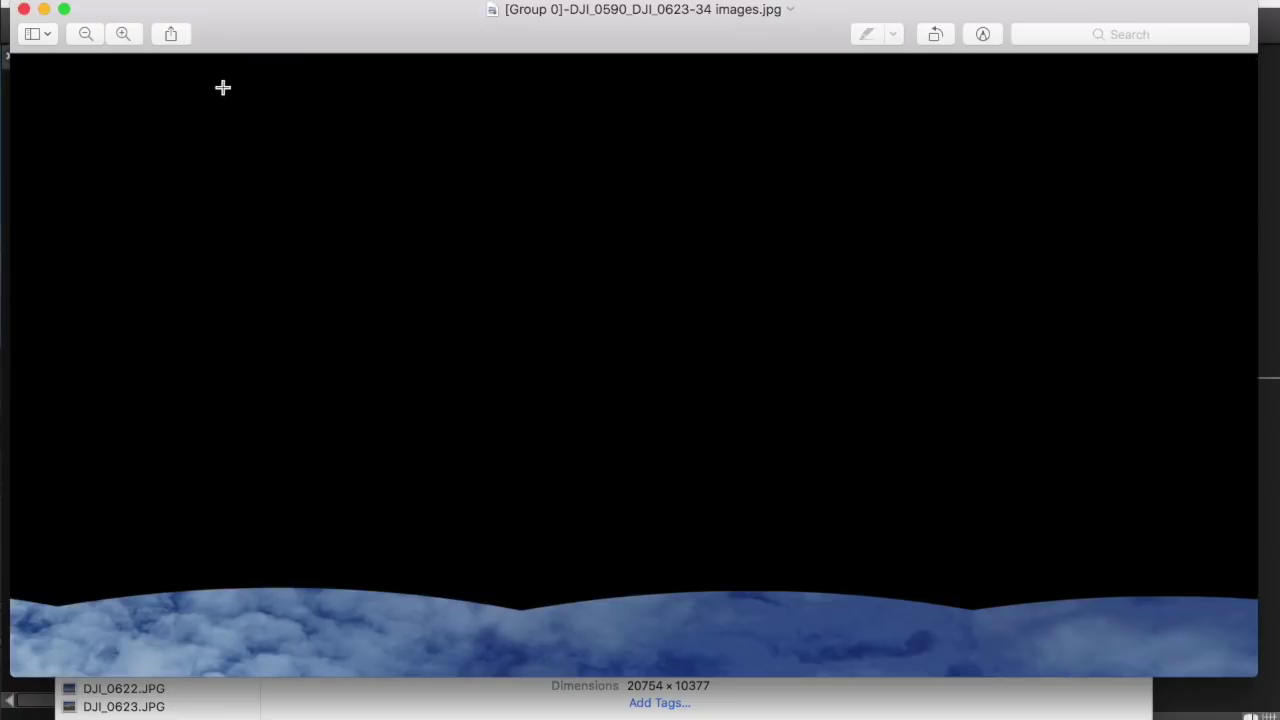
scroll(416, 170, right, 10)
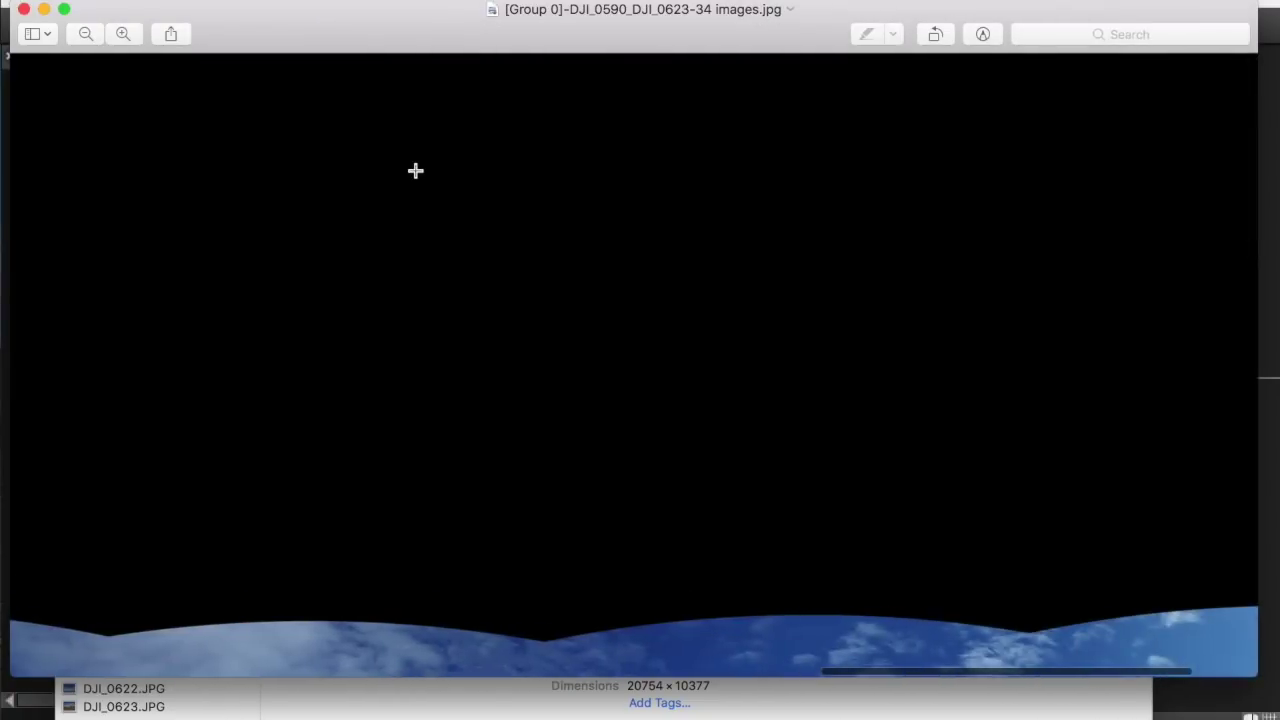
scroll(416, 170, left, 15)
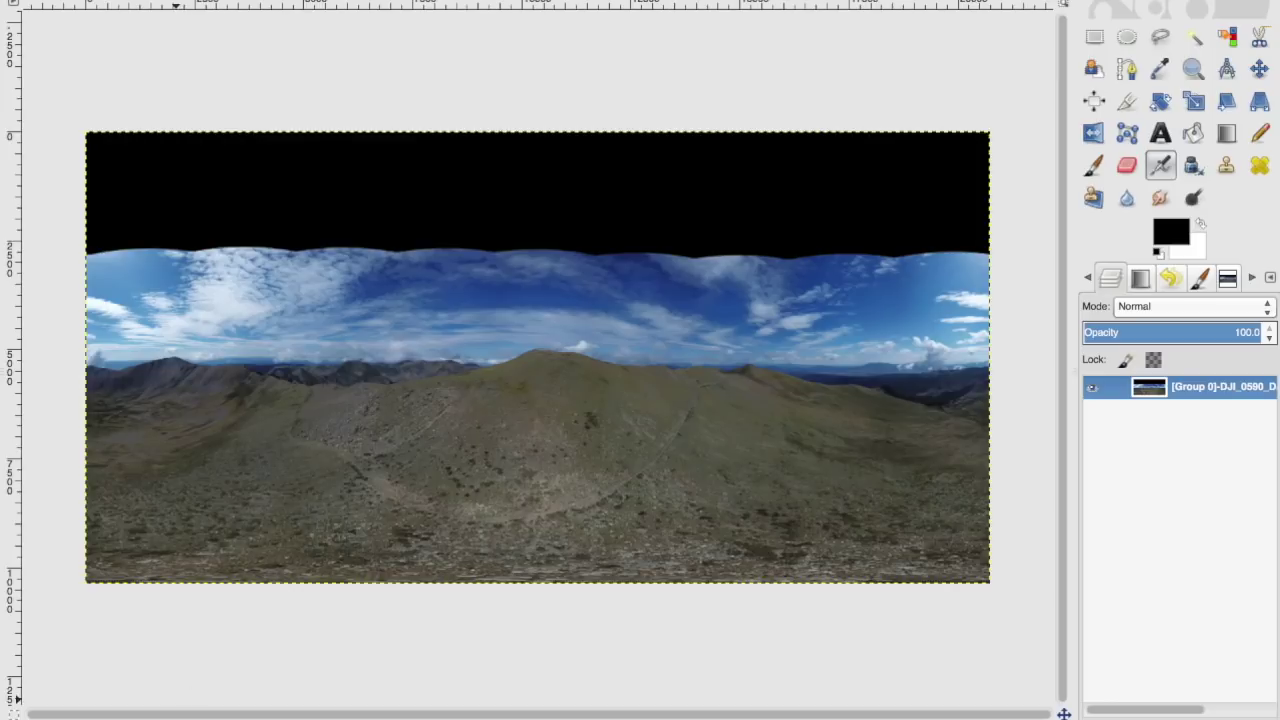
Step: Scale the GIMP panorama to 16000×8000 pixels, then bring up the Facebook 360 guidelines
click(346, 1)
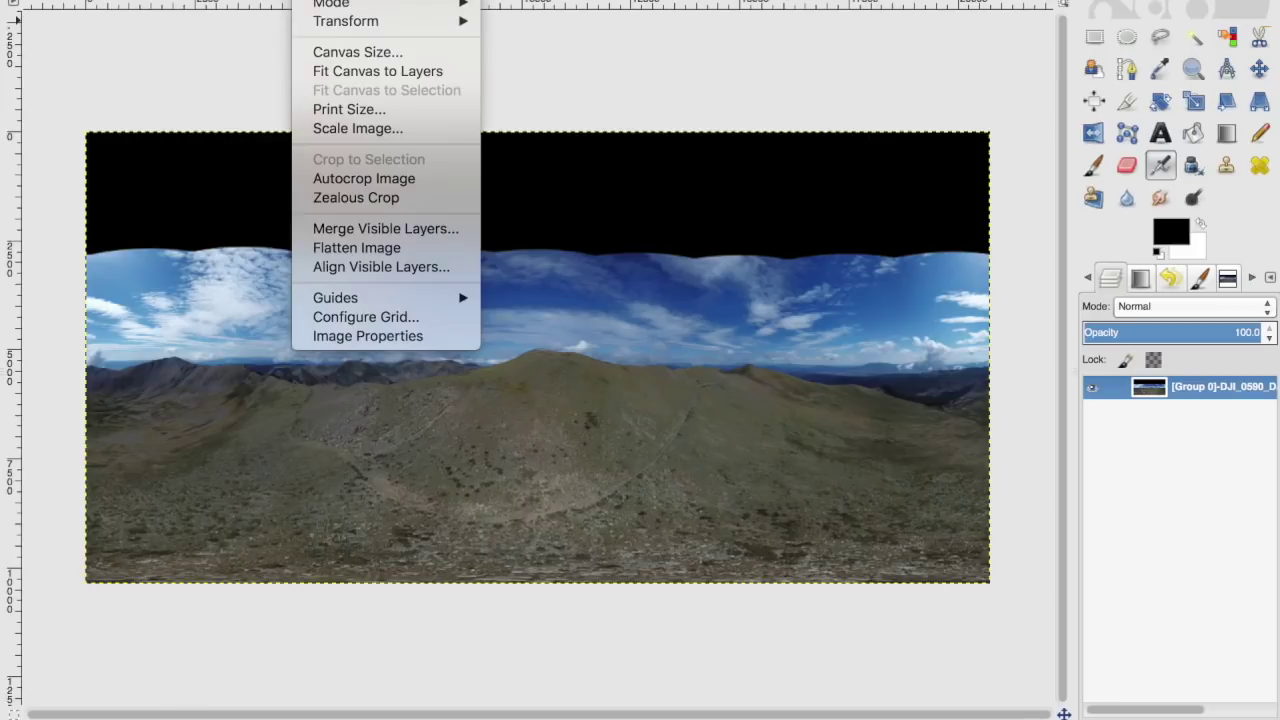
click(360, 129)
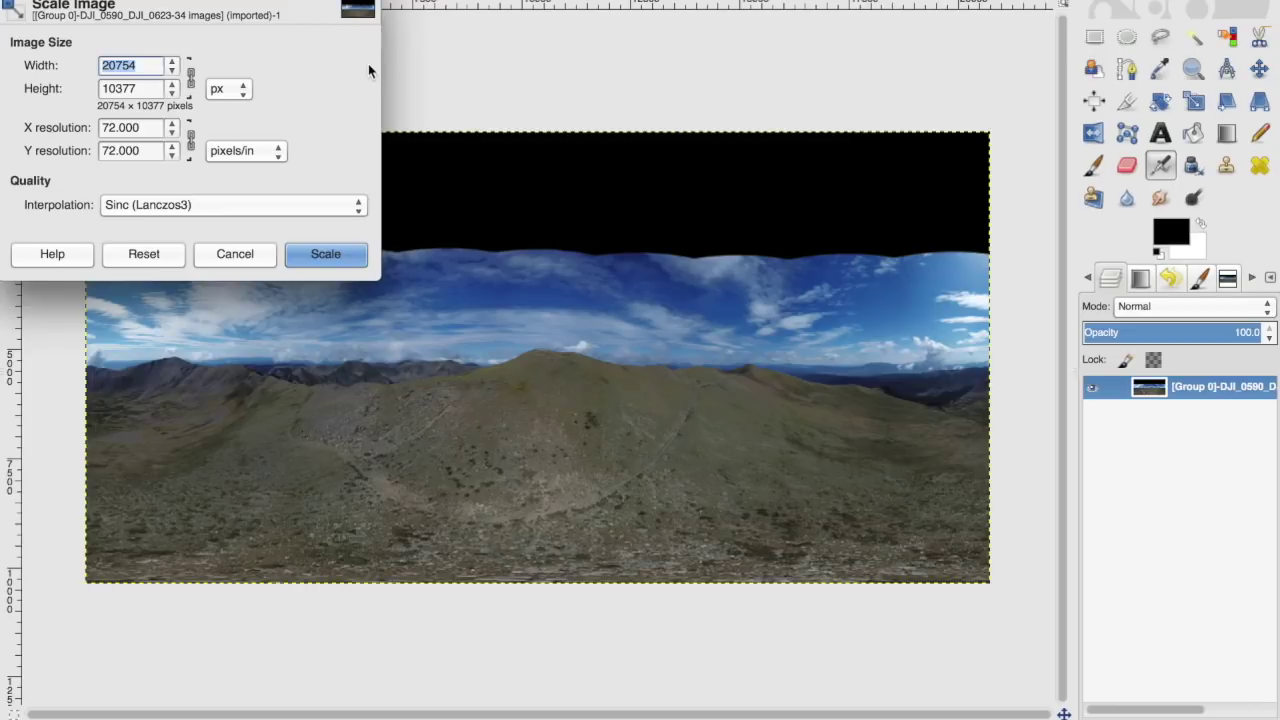
text(16000)
click(142, 88)
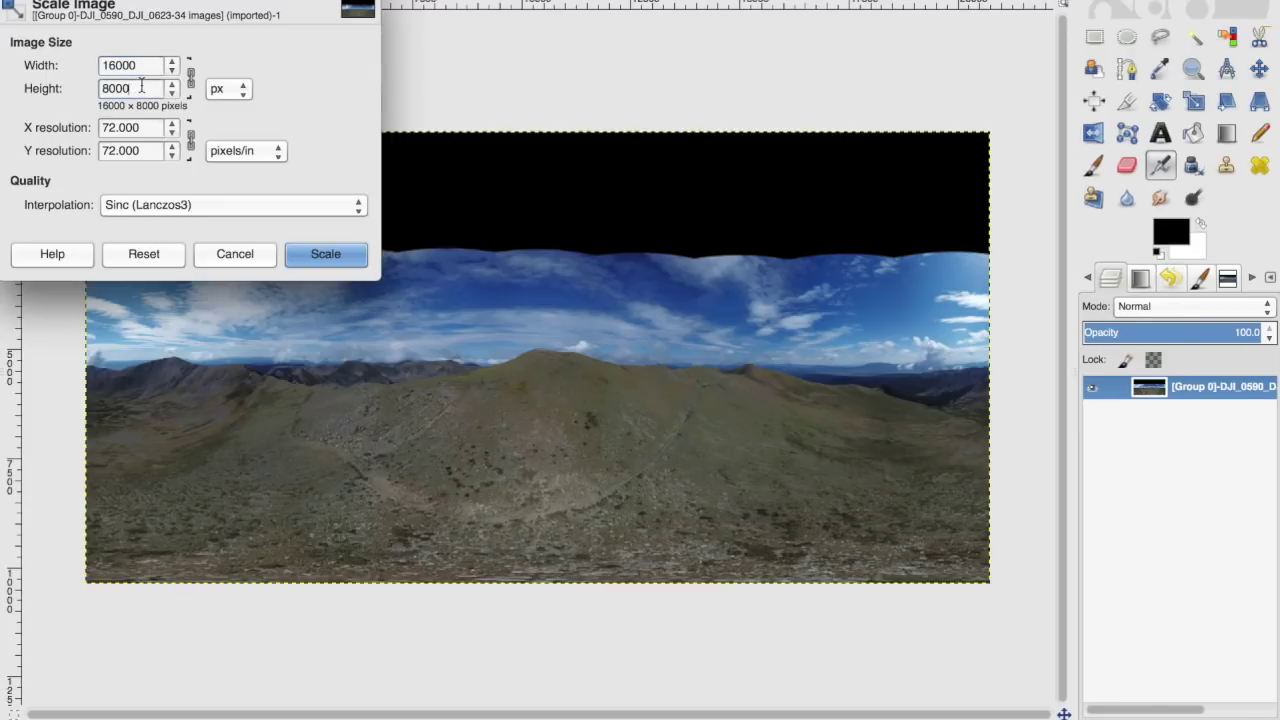
click(321, 253)
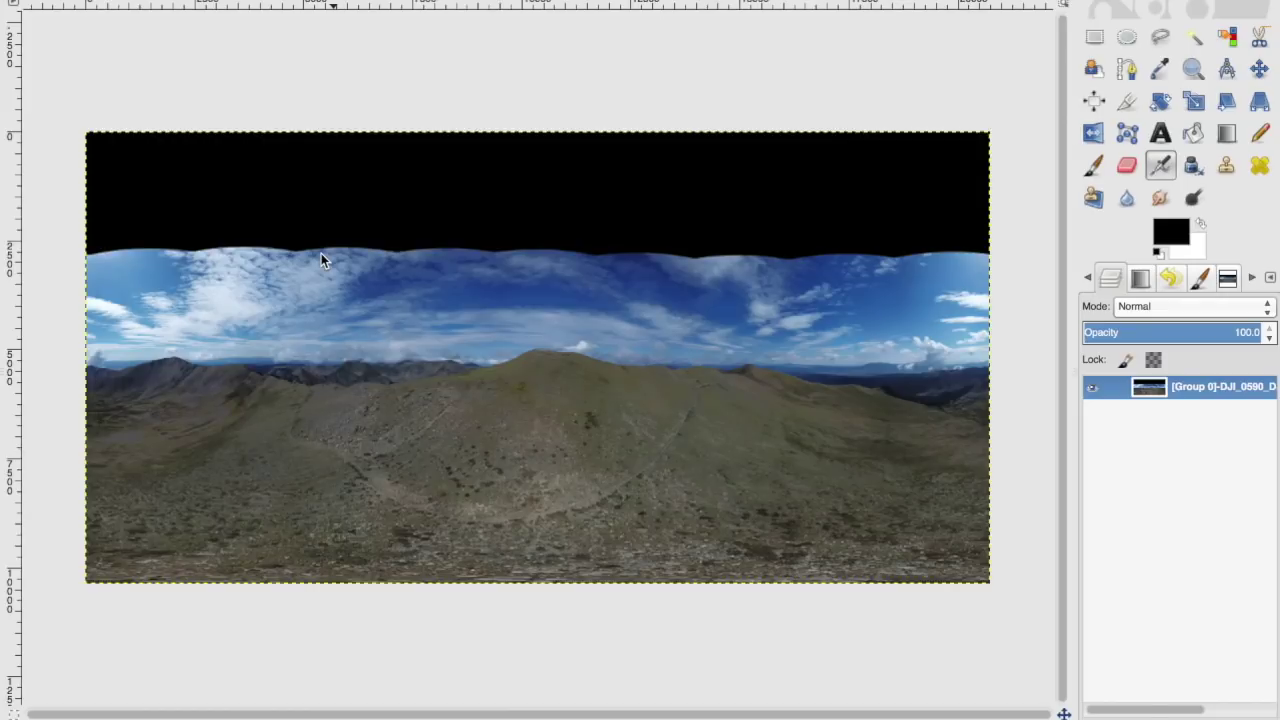
key(super+Tab)
key(super+Tab)
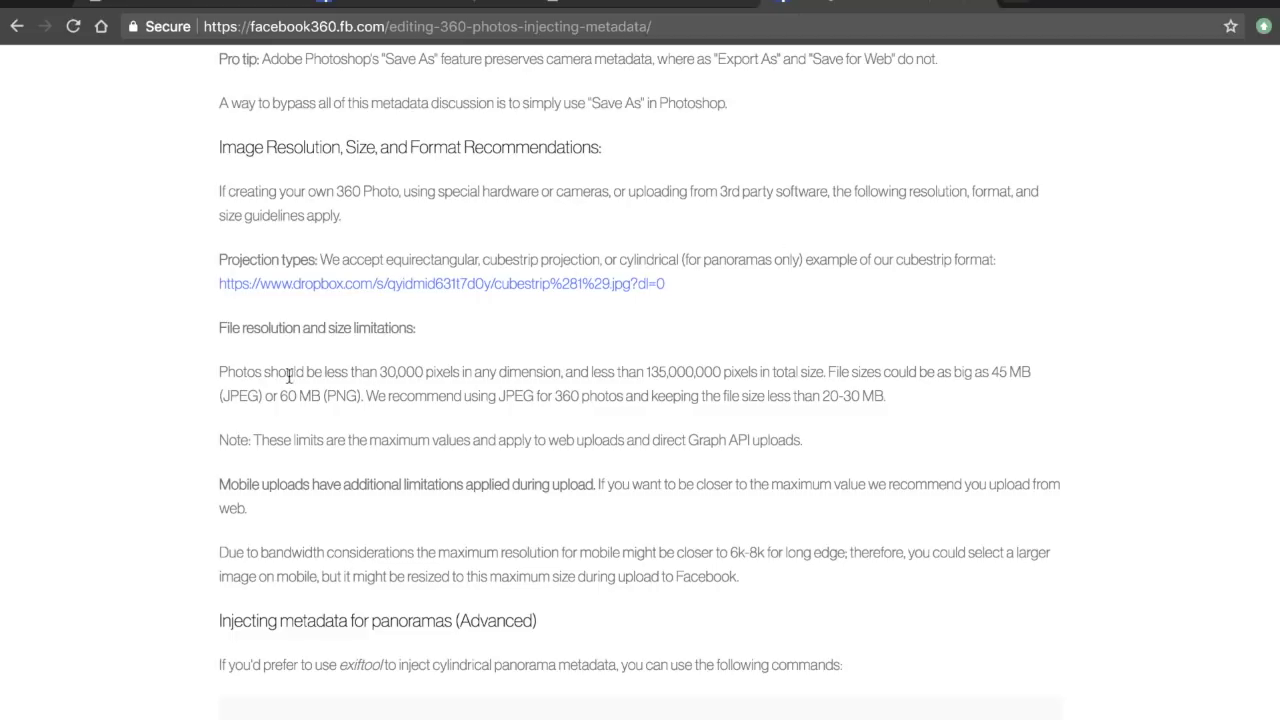
drag(218, 378, 438, 376)
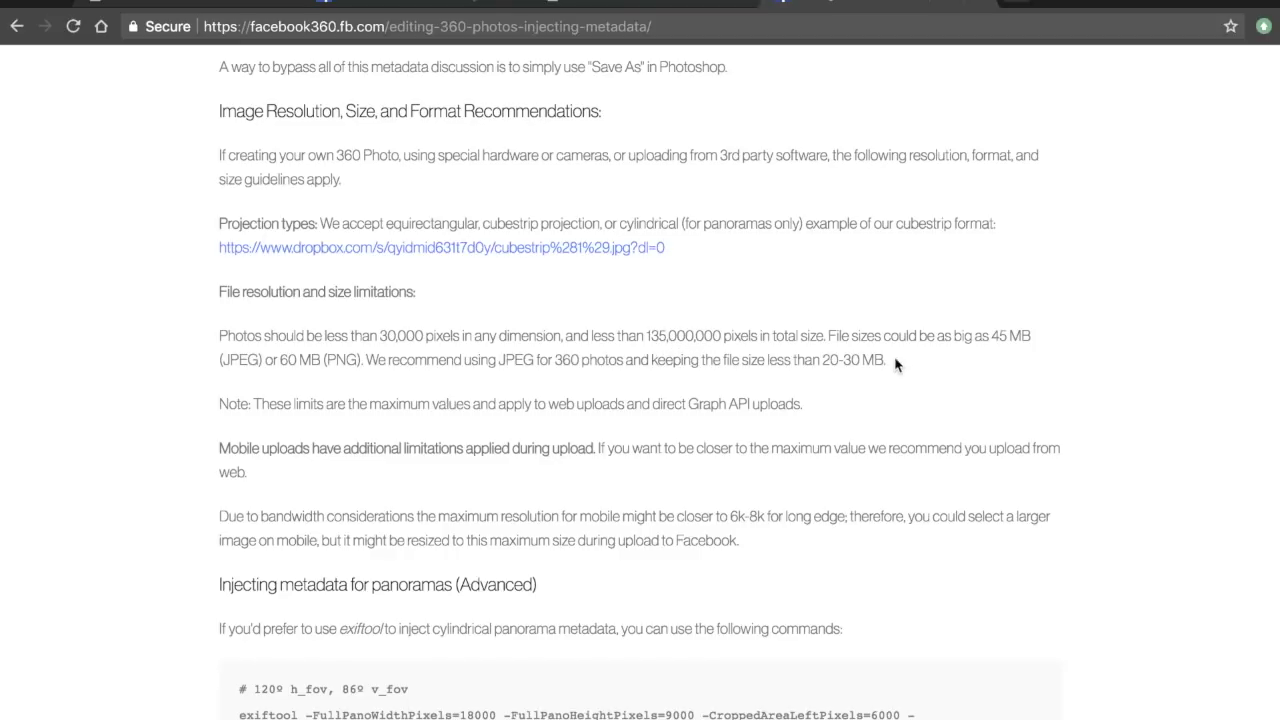
key(super+Tab)
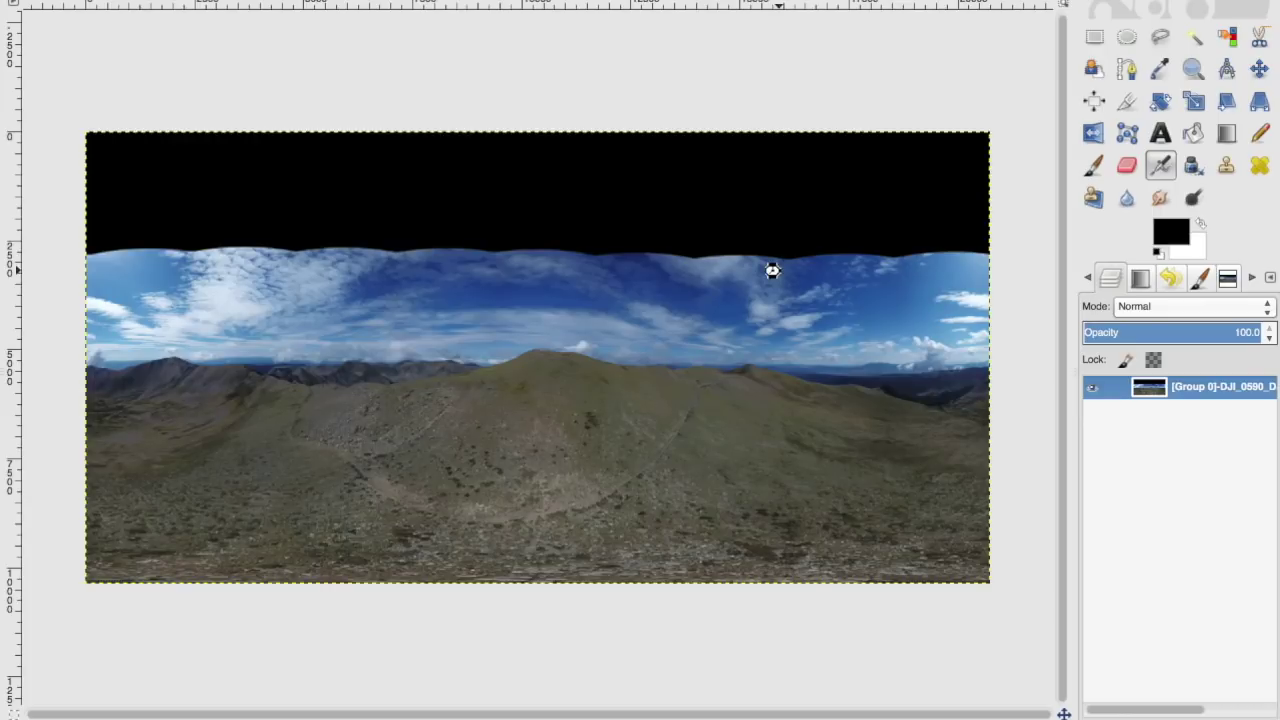
key(super+Tab)
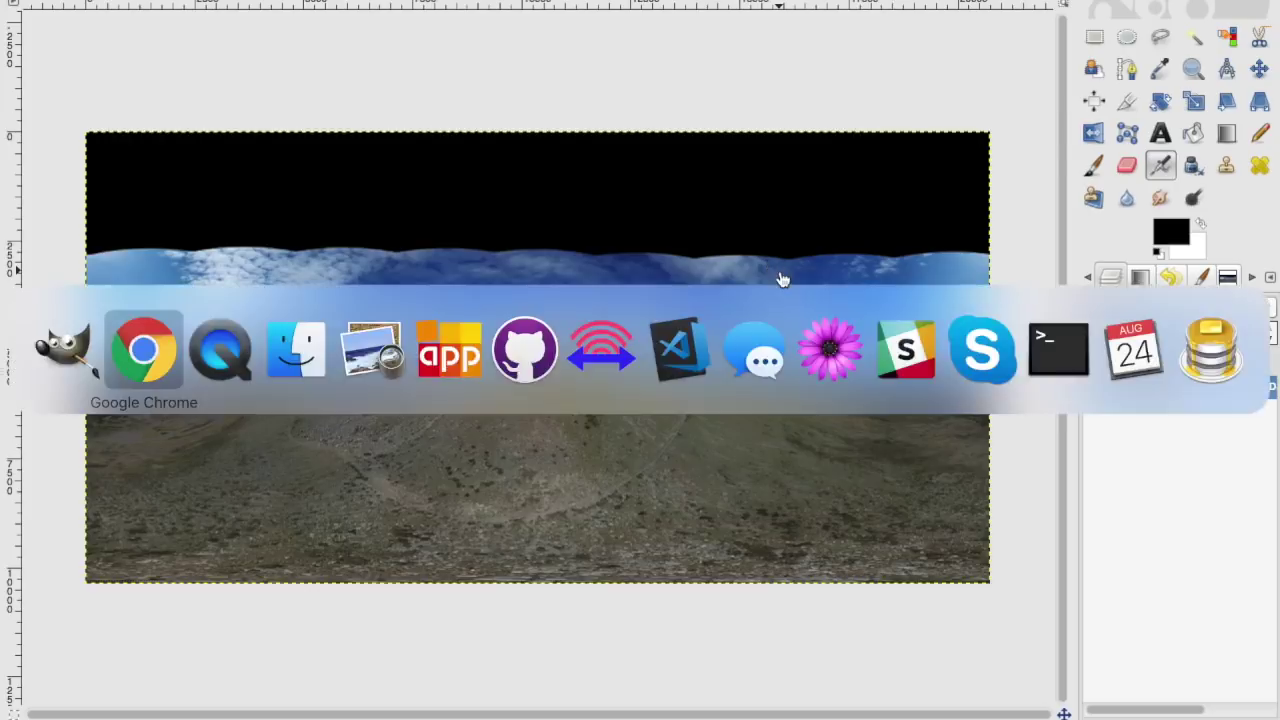
key(minus)
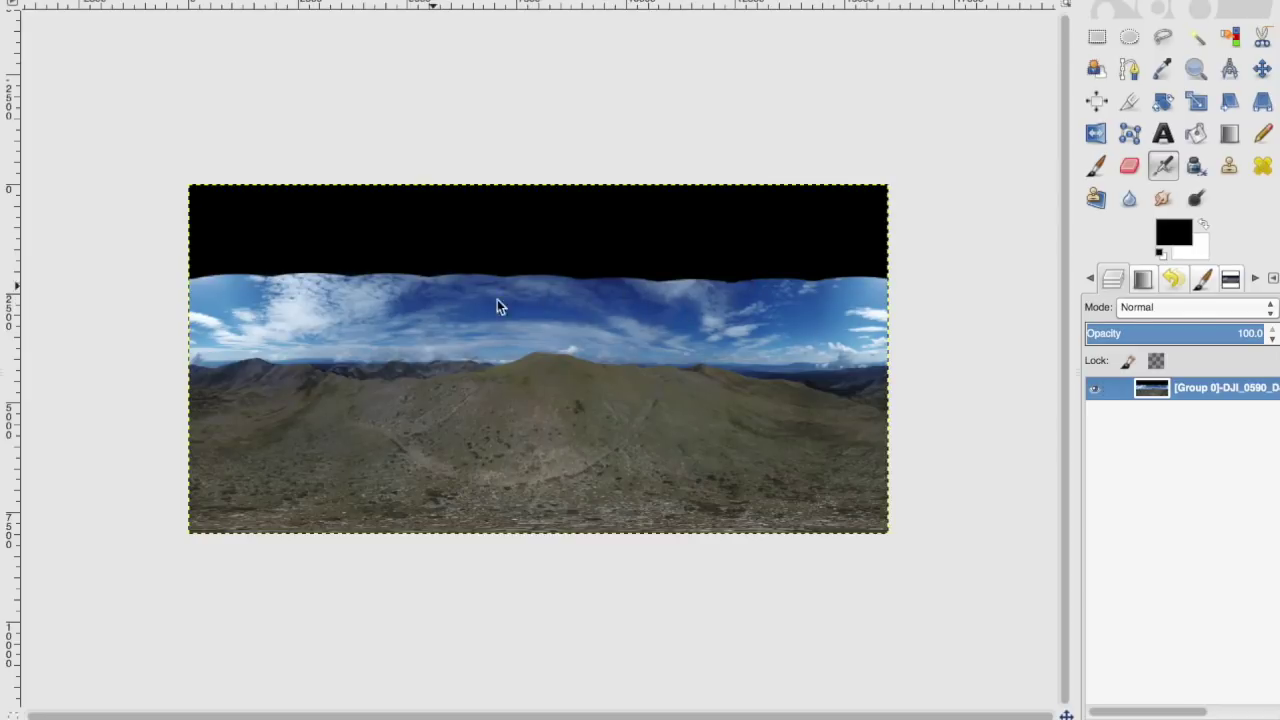
key(super+Tab)
key(super+Tab)
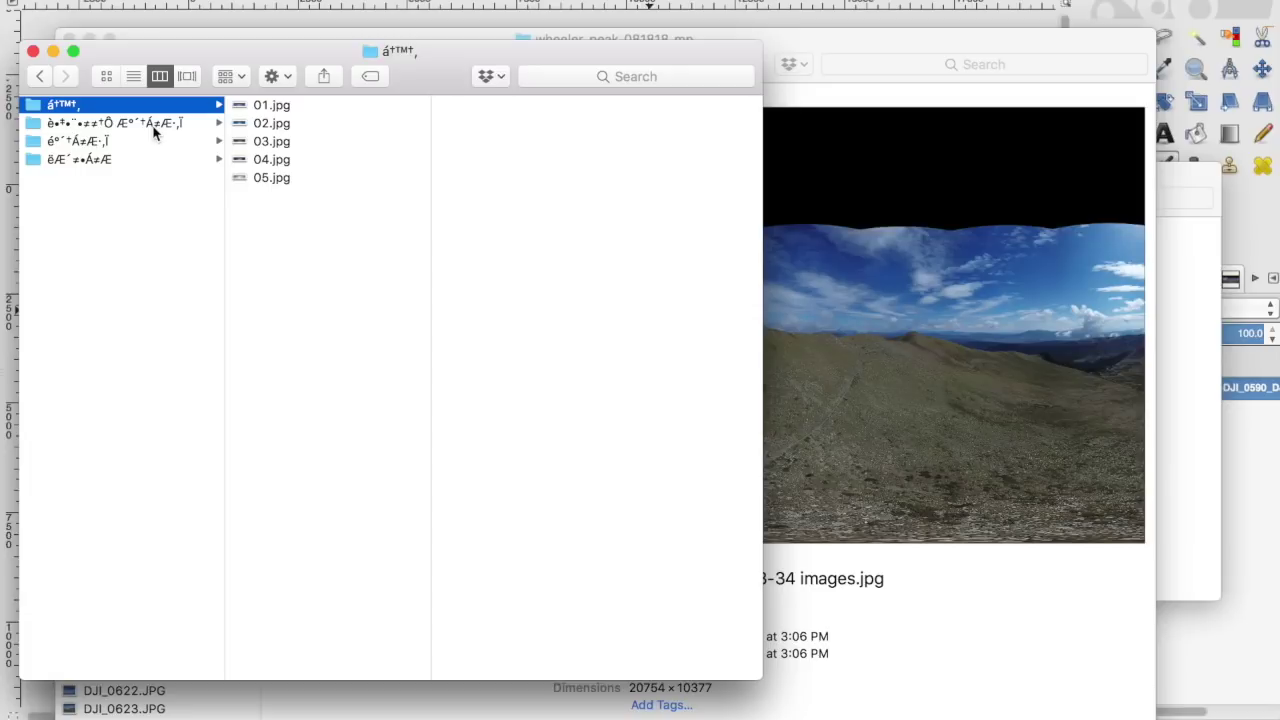
Step: Bring the DronePan Community Facebook group page in Chrome to the front and scroll its discussion
key(super+Tab)
key(super+Tab)
key(super+Tab)
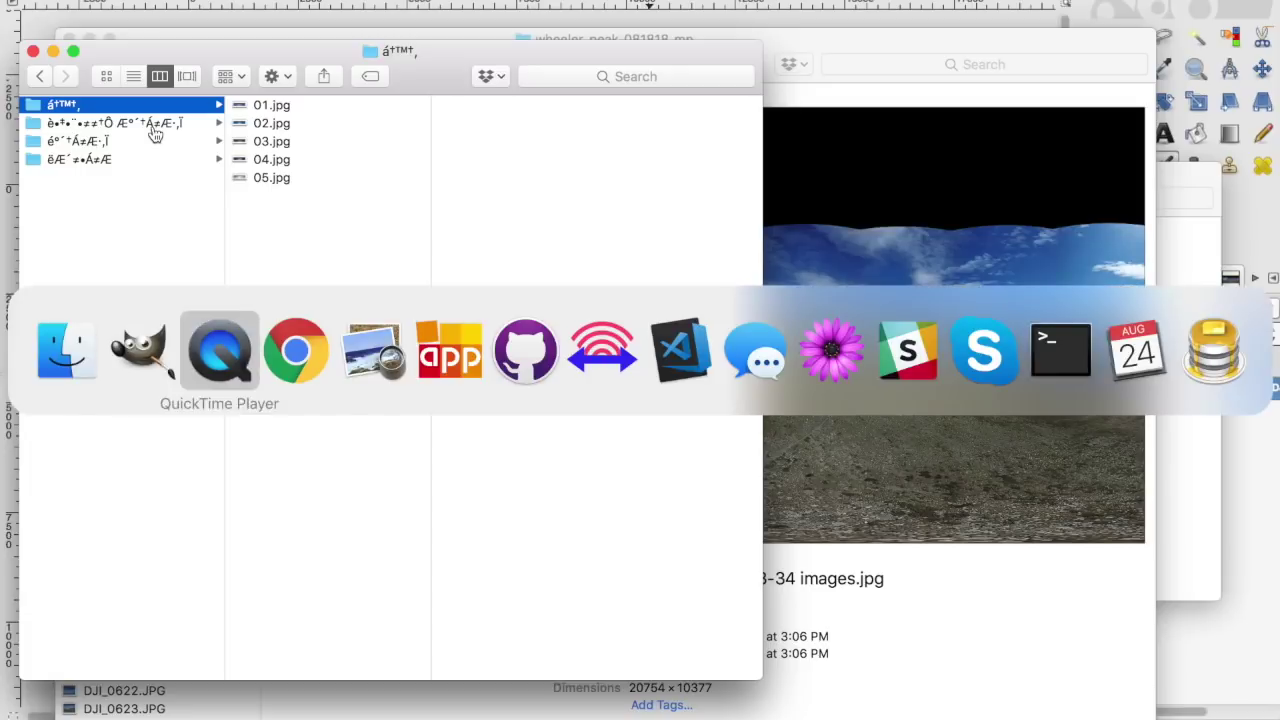
scroll(491, 241, down, 2)
scroll(491, 241, down, 2)
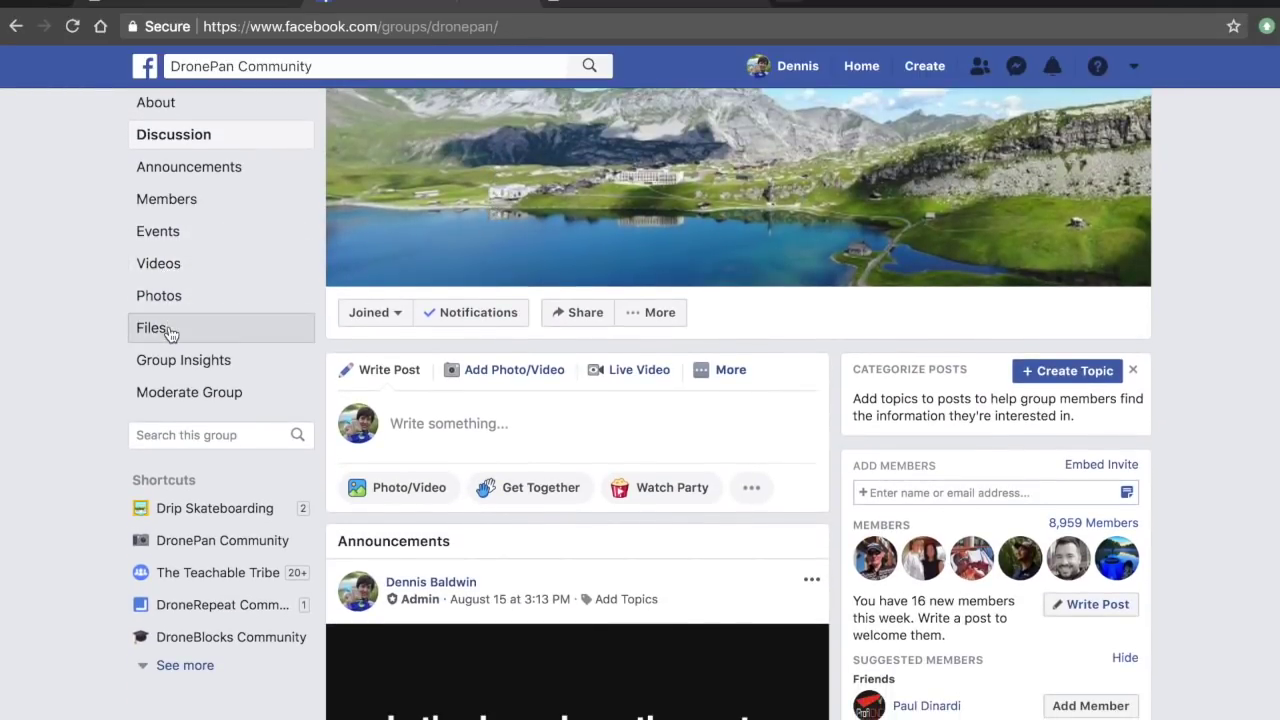
Step: Open the group's Files list, read through the Links to Skies document of sky-image links, and close it
click(160, 328)
scroll(698, 292, down, 10)
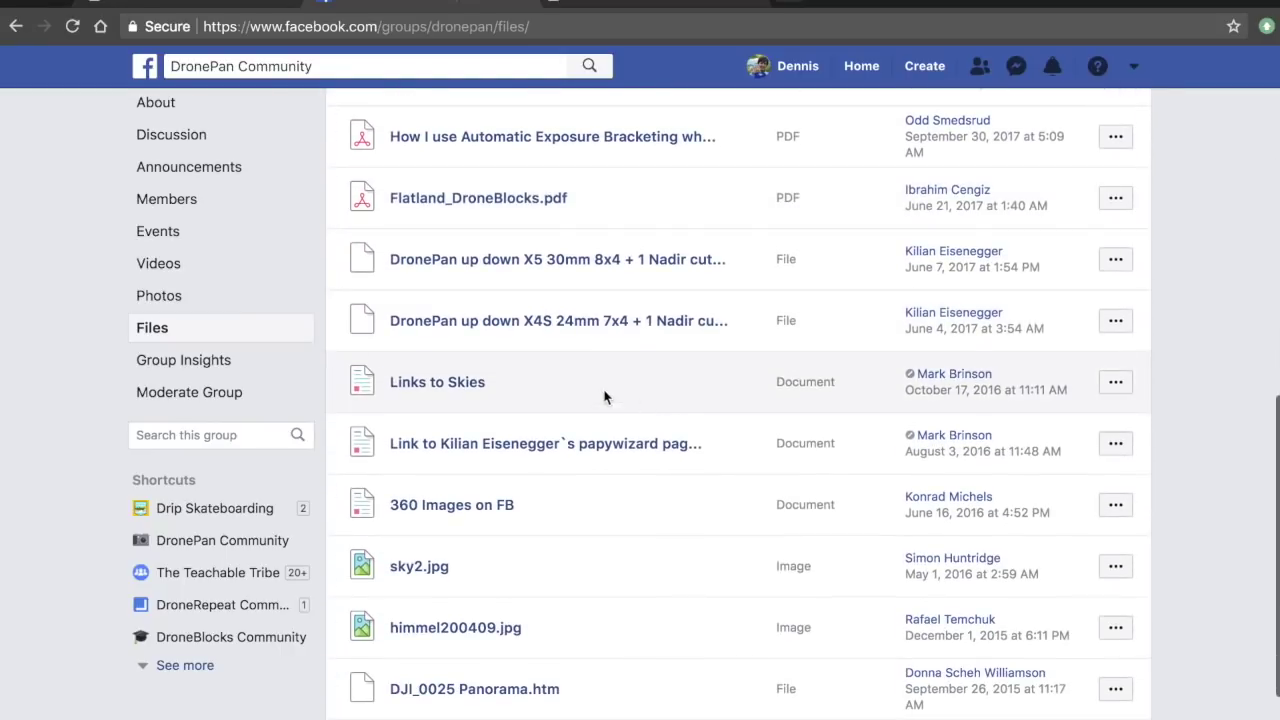
click(430, 382)
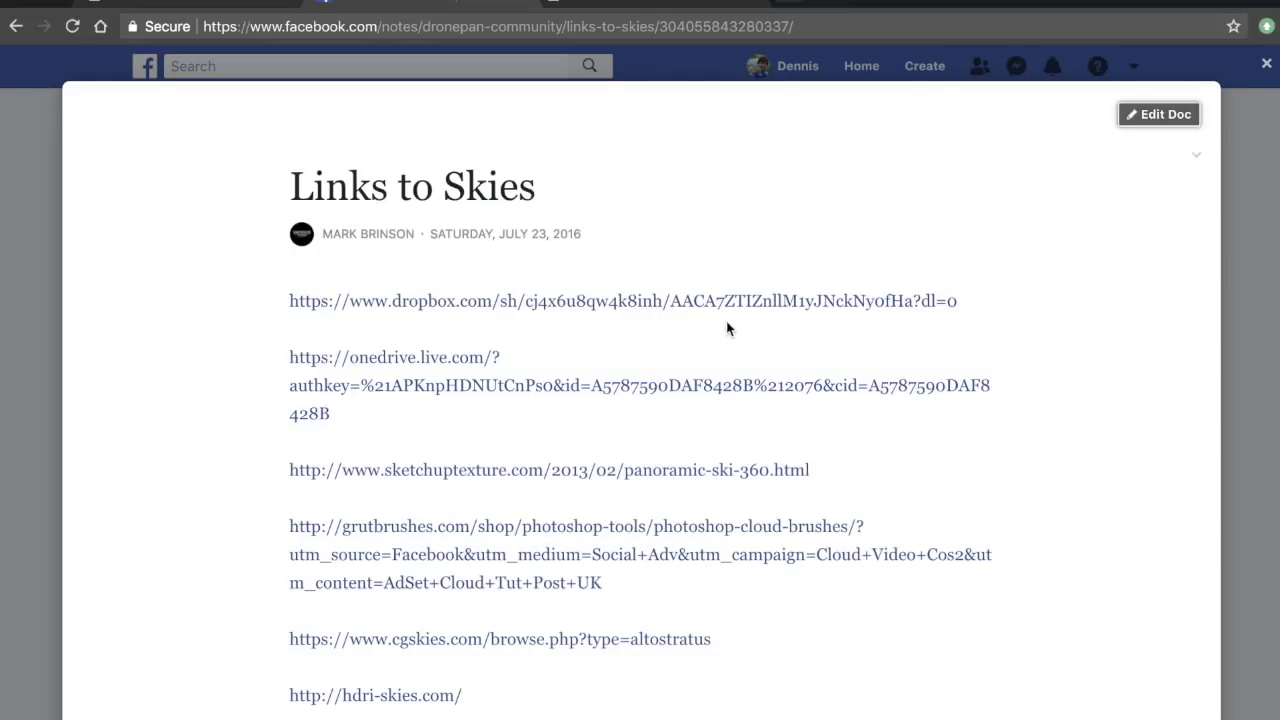
scroll(740, 322, down, 2)
scroll(729, 329, up, 2)
scroll(742, 292, down, 3)
scroll(741, 293, up, 3)
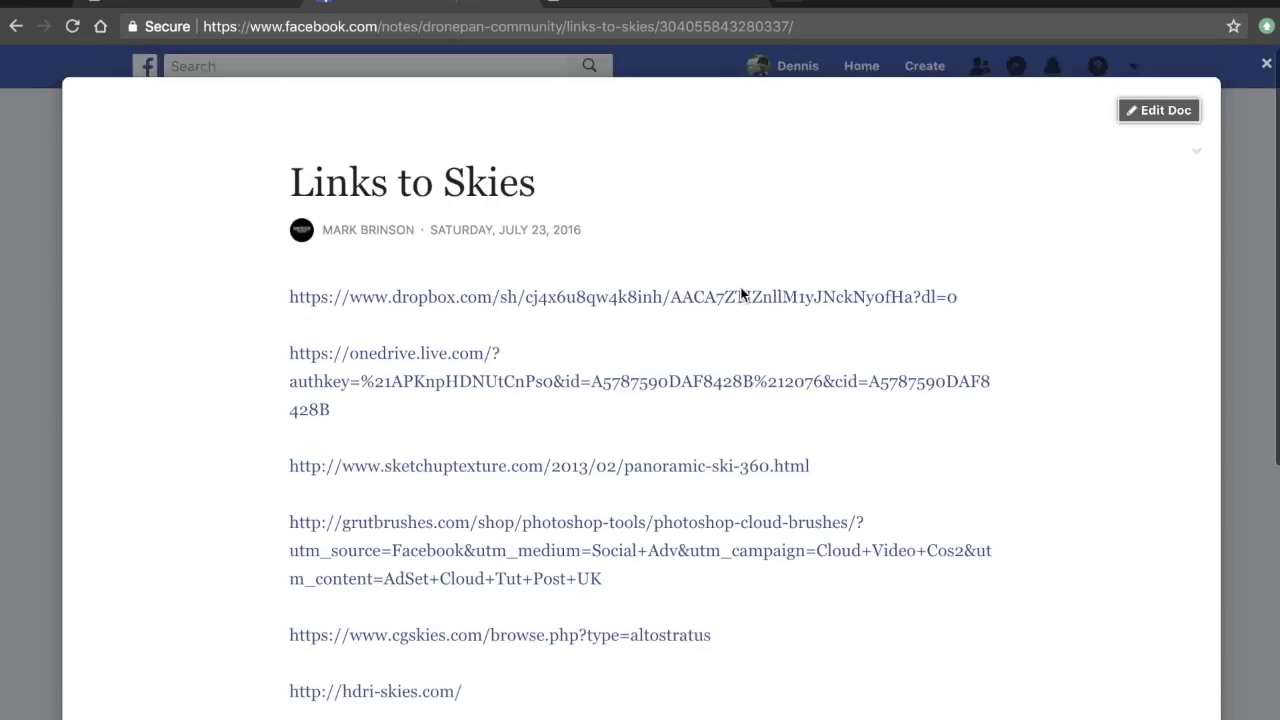
click(1250, 311)
key(super+Tab)
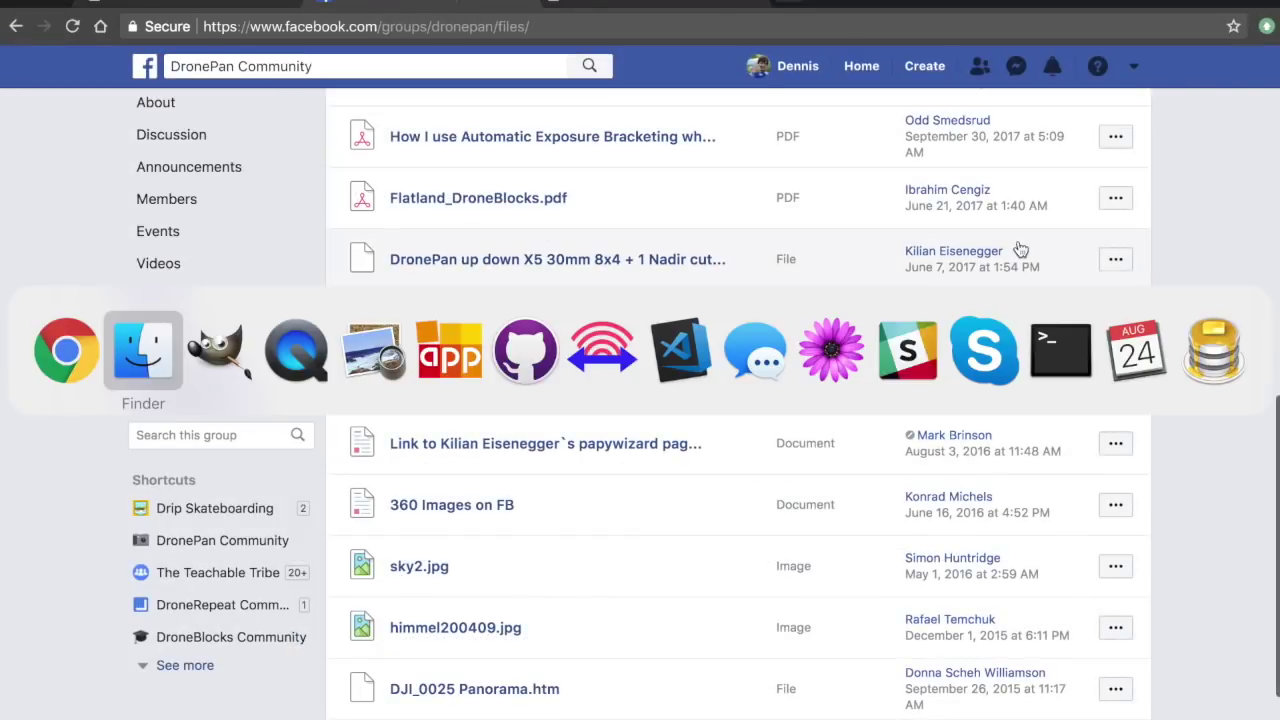
Step: Select the 14000×3500 cloud sky 02.jpg in the second sky folder and bring up its Open With choices
click(270, 143)
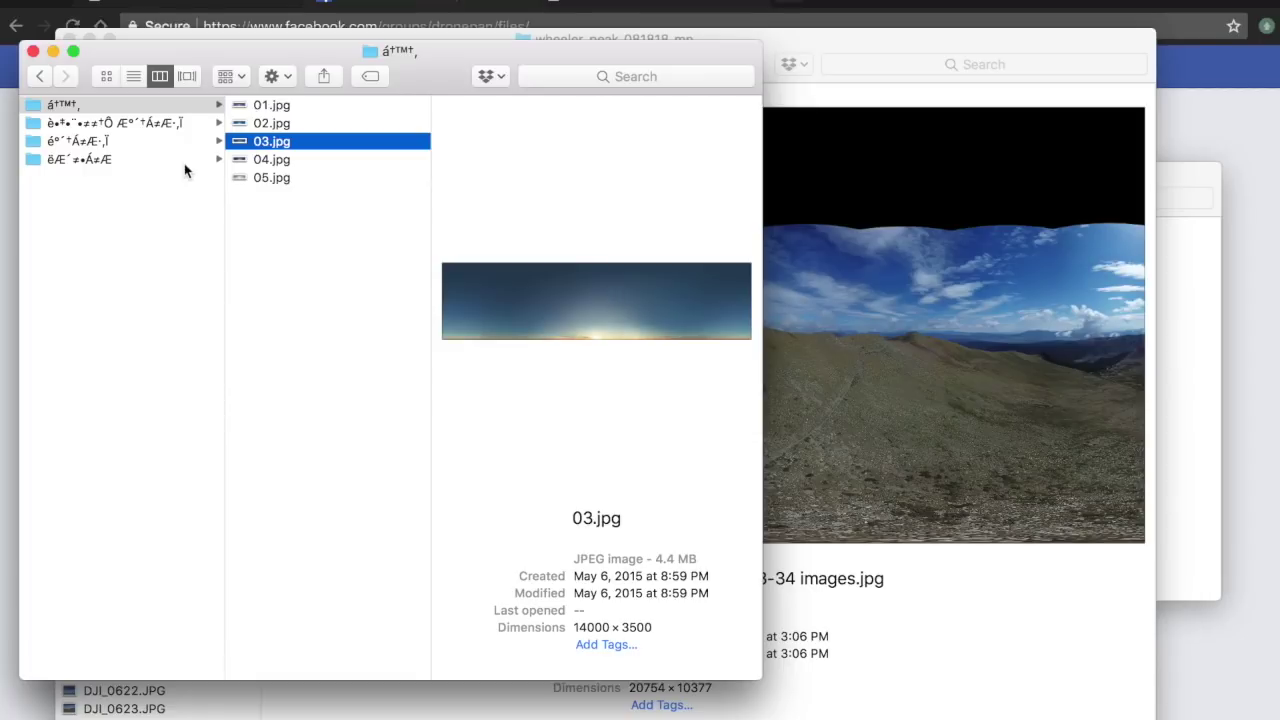
click(142, 124)
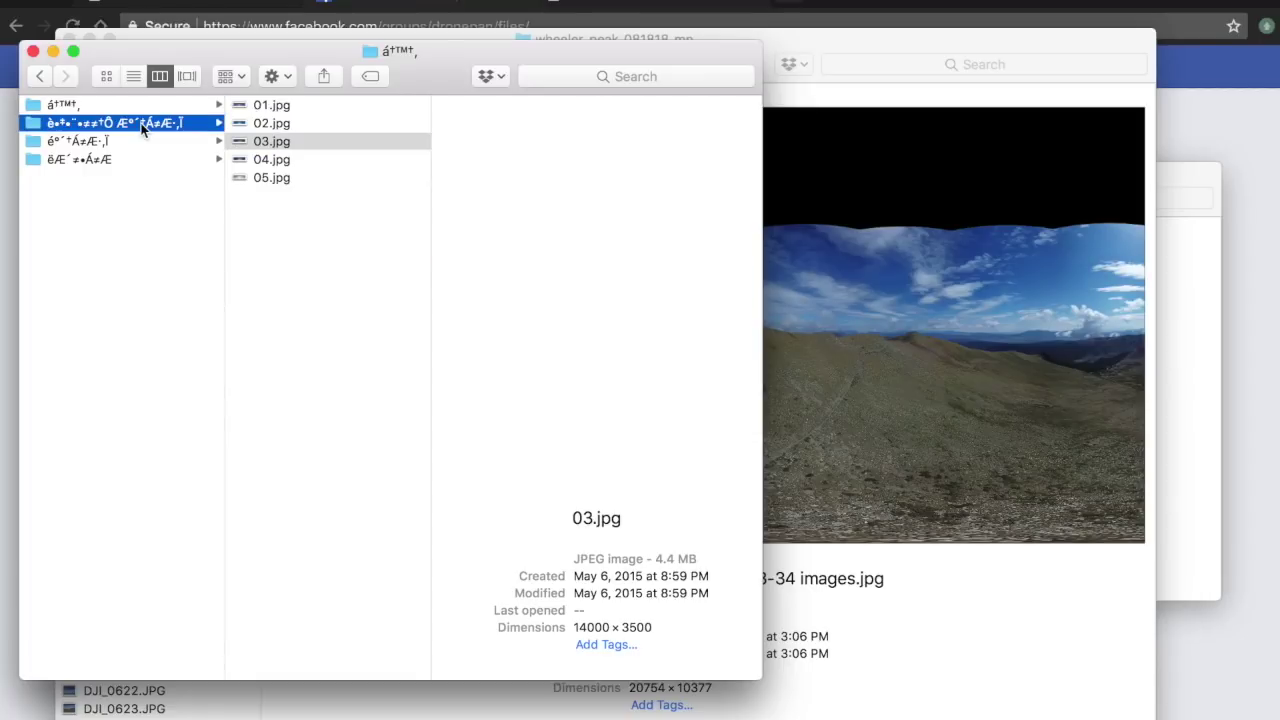
click(260, 126)
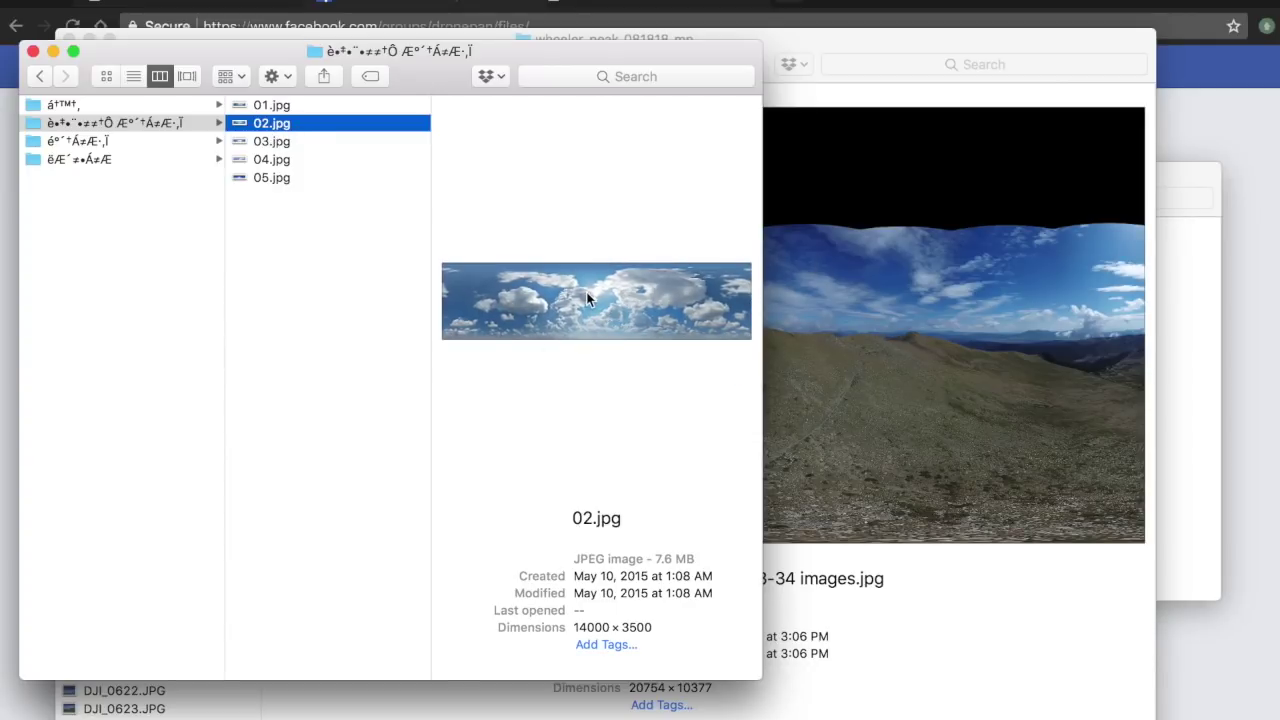
right_click(588, 298)
click(309, 123)
right_click(309, 123)
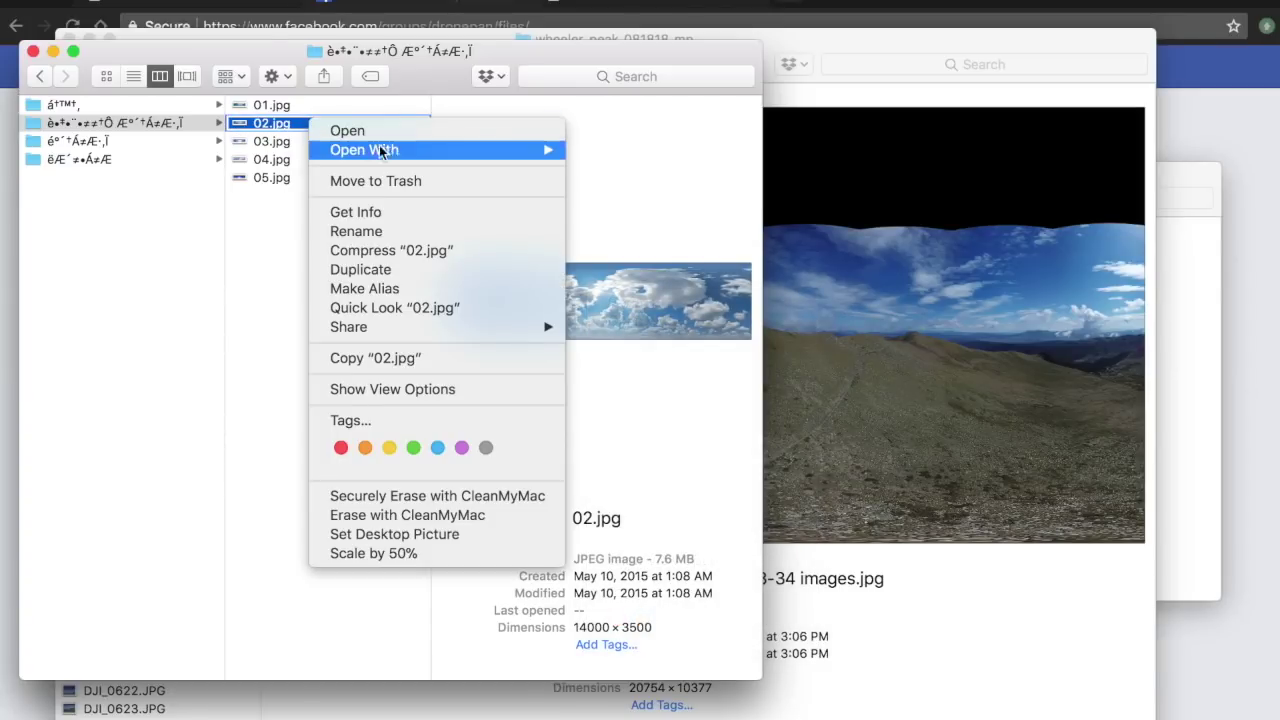
Step: Open 02.jpg in GIMP and scale it to 16000×4000 pixels with the chain linked, accepting the memory warning
mouse_move(381, 151)
click(700, 268)
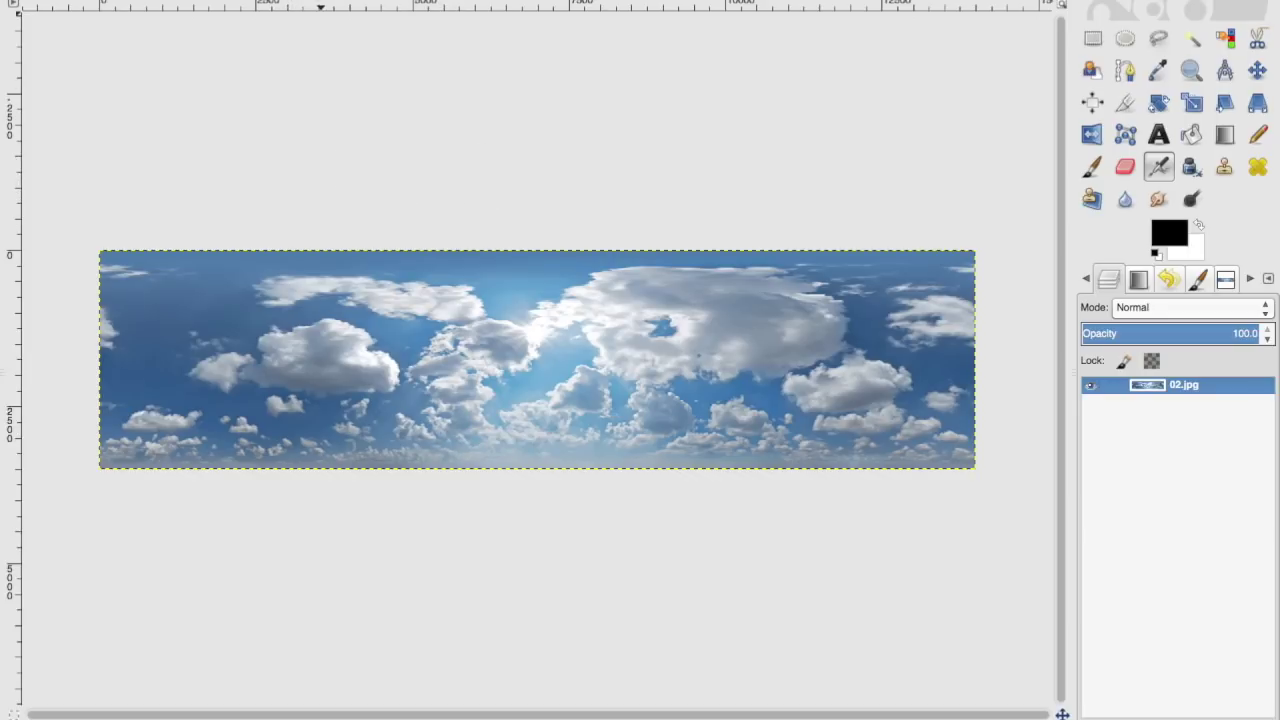
click(320, 0)
click(360, 129)
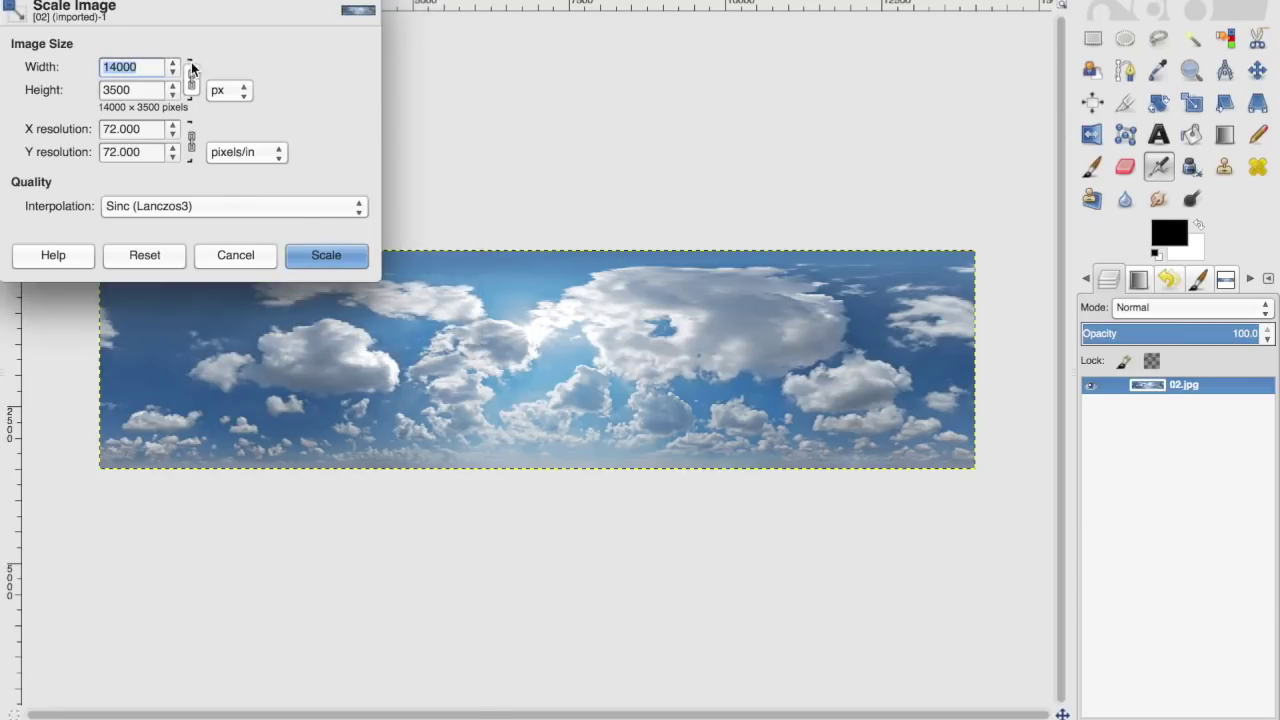
text(16000)
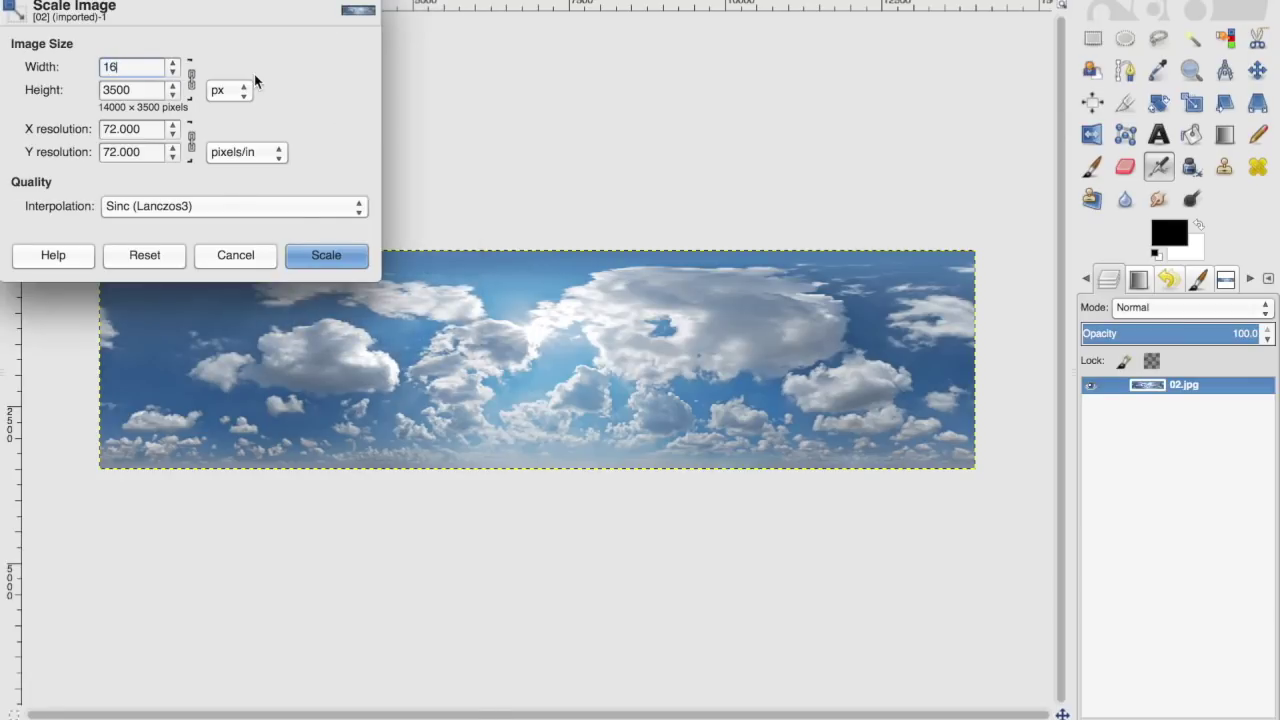
click(148, 88)
click(316, 255)
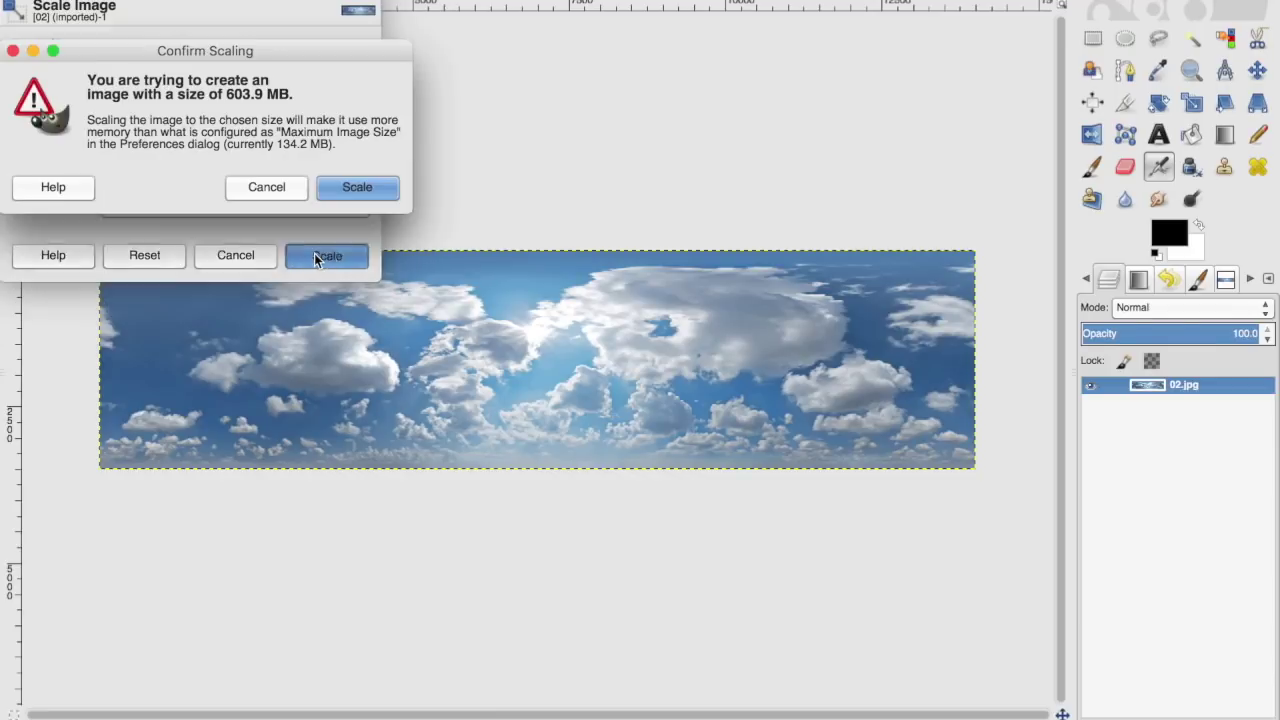
click(358, 188)
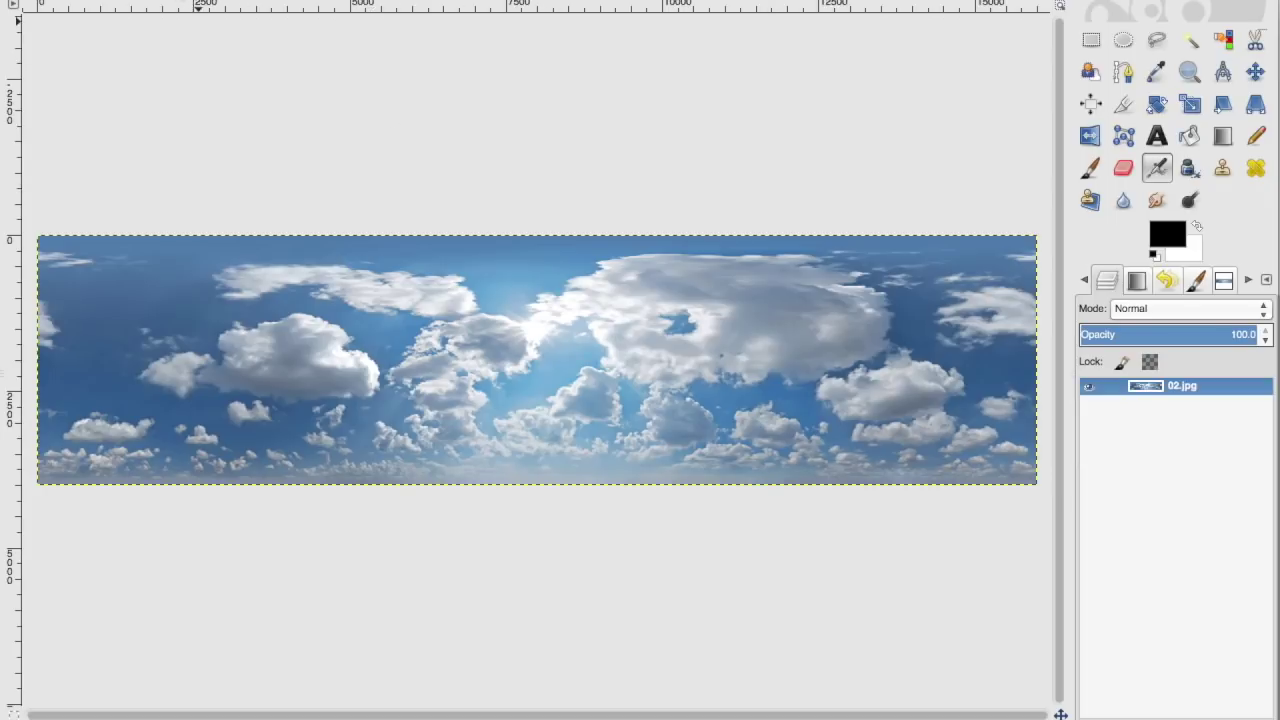
click(200, 0)
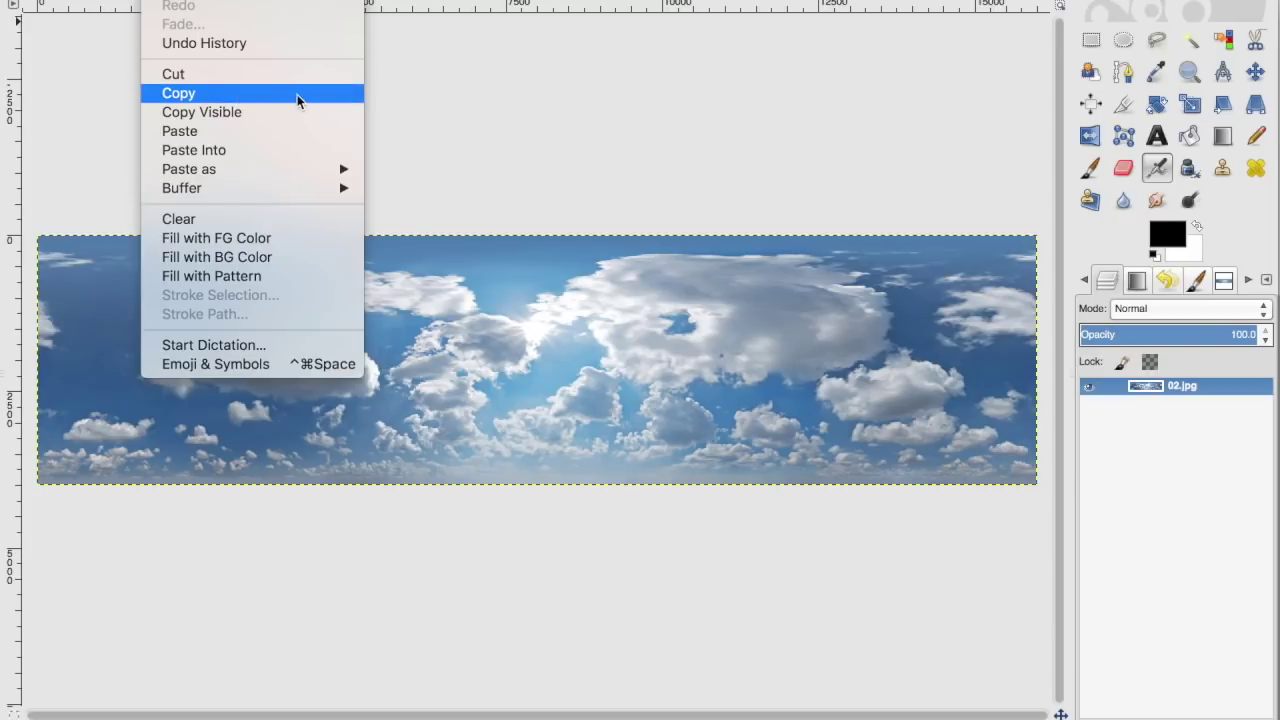
Step: Copy the scaled sky and paste it into the panorama image as a floating layer
click(343, 96)
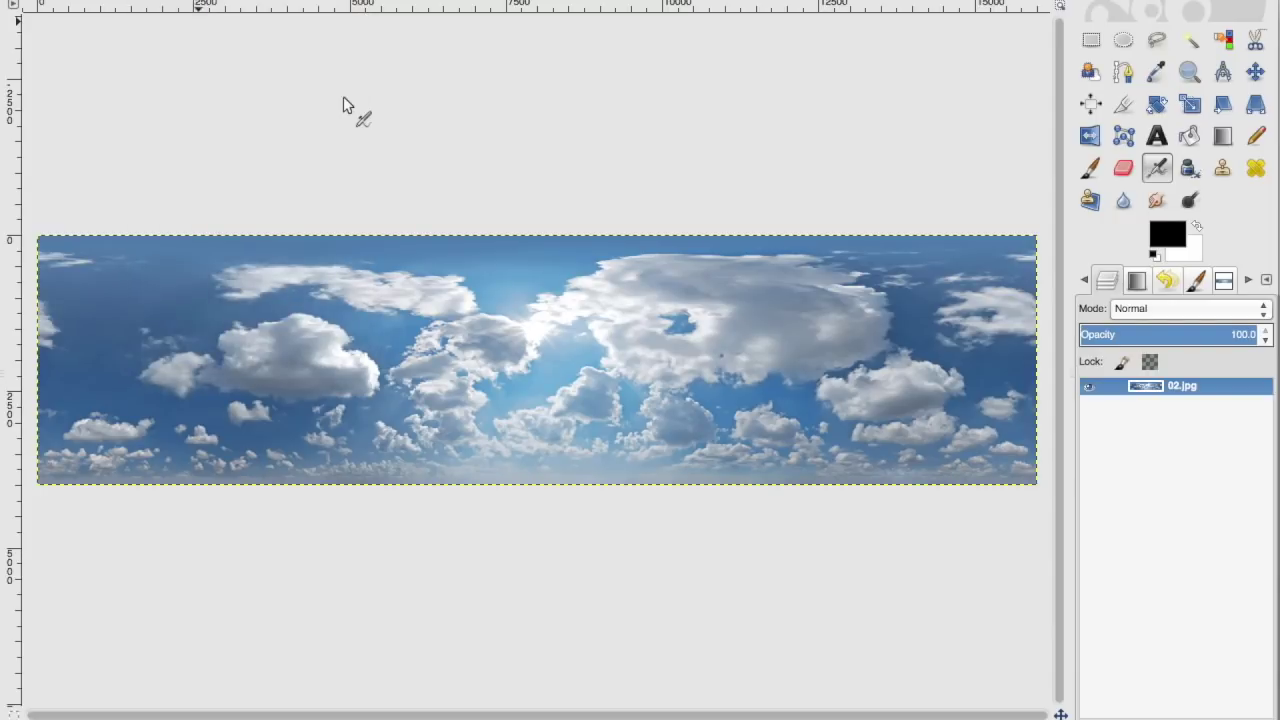
key(super+Tab)
key(super+v)
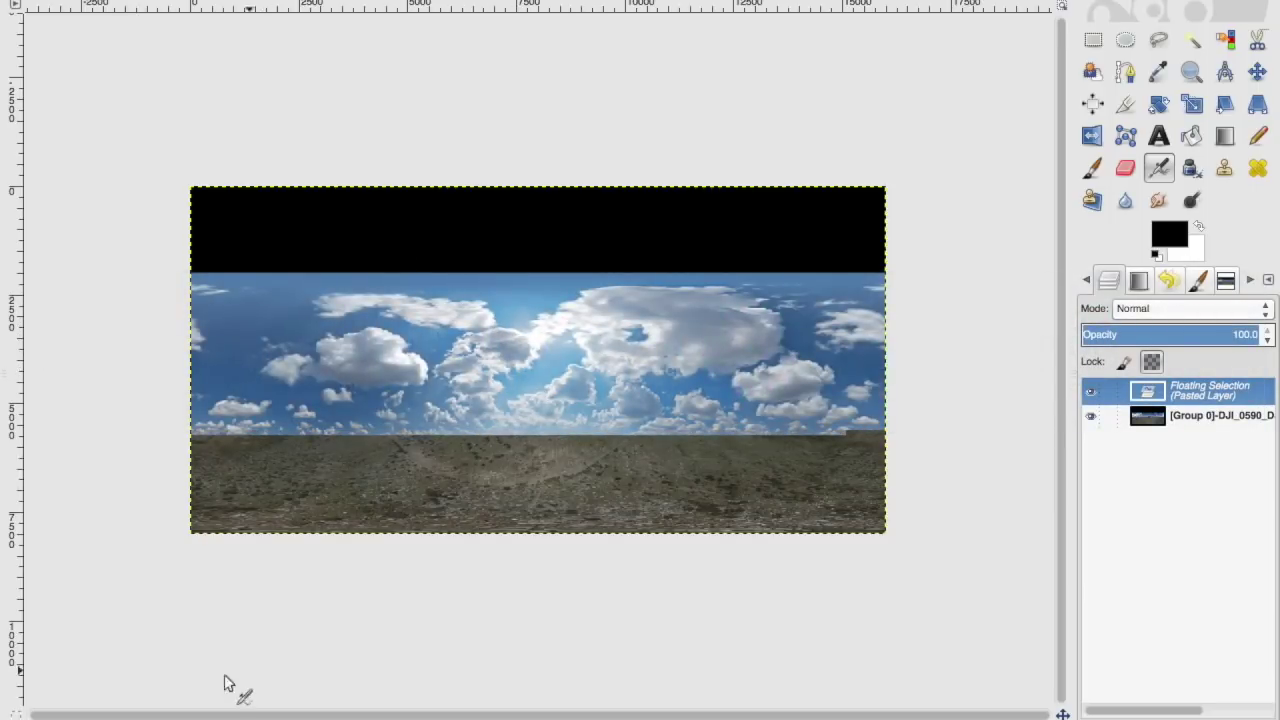
Step: Inspect the pasted sky at 100% zoom, then zoom back out to view the whole panorama
click(155, 712)
click(171, 648)
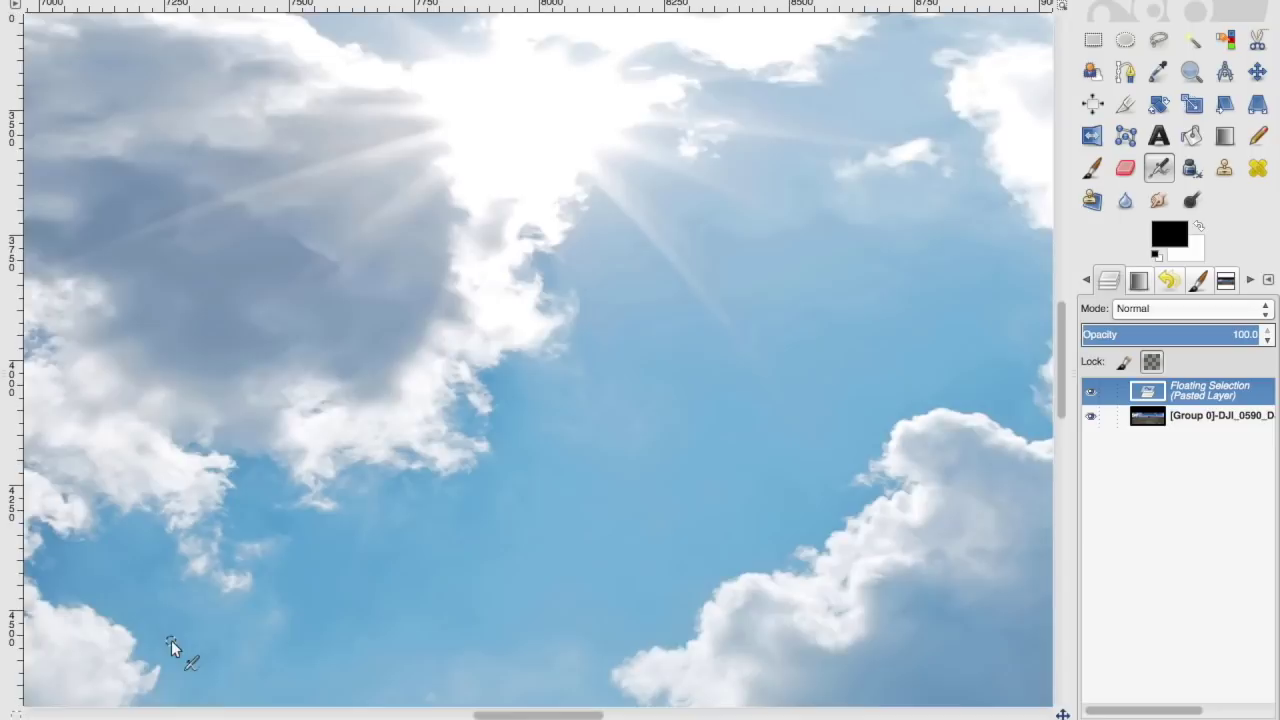
scroll(443, 474, left, 15)
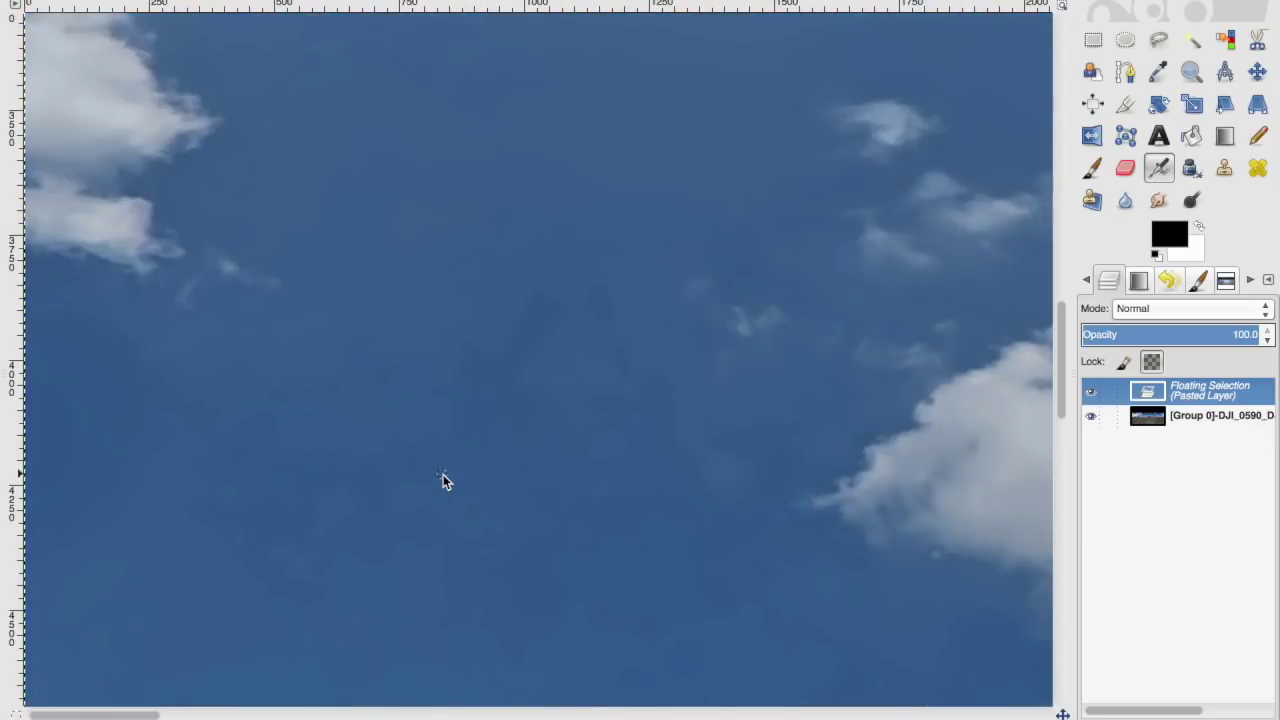
scroll(443, 474, down, 10)
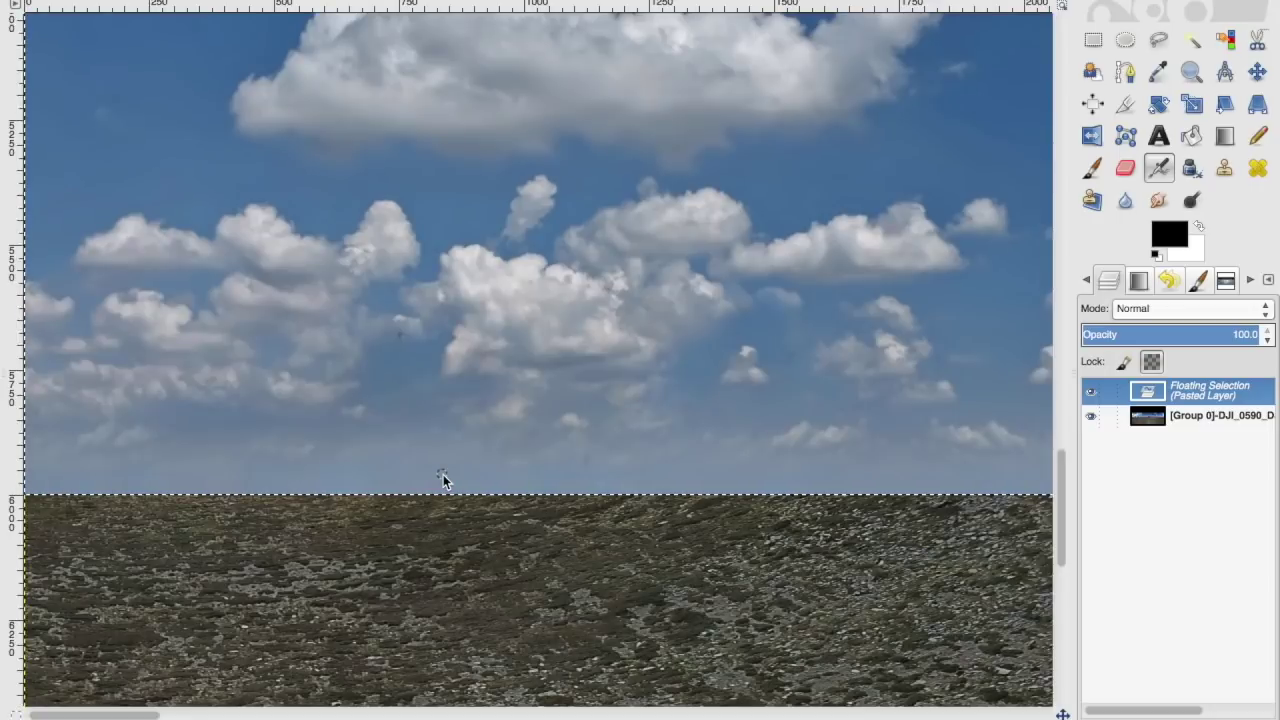
scroll(443, 474, right, 20)
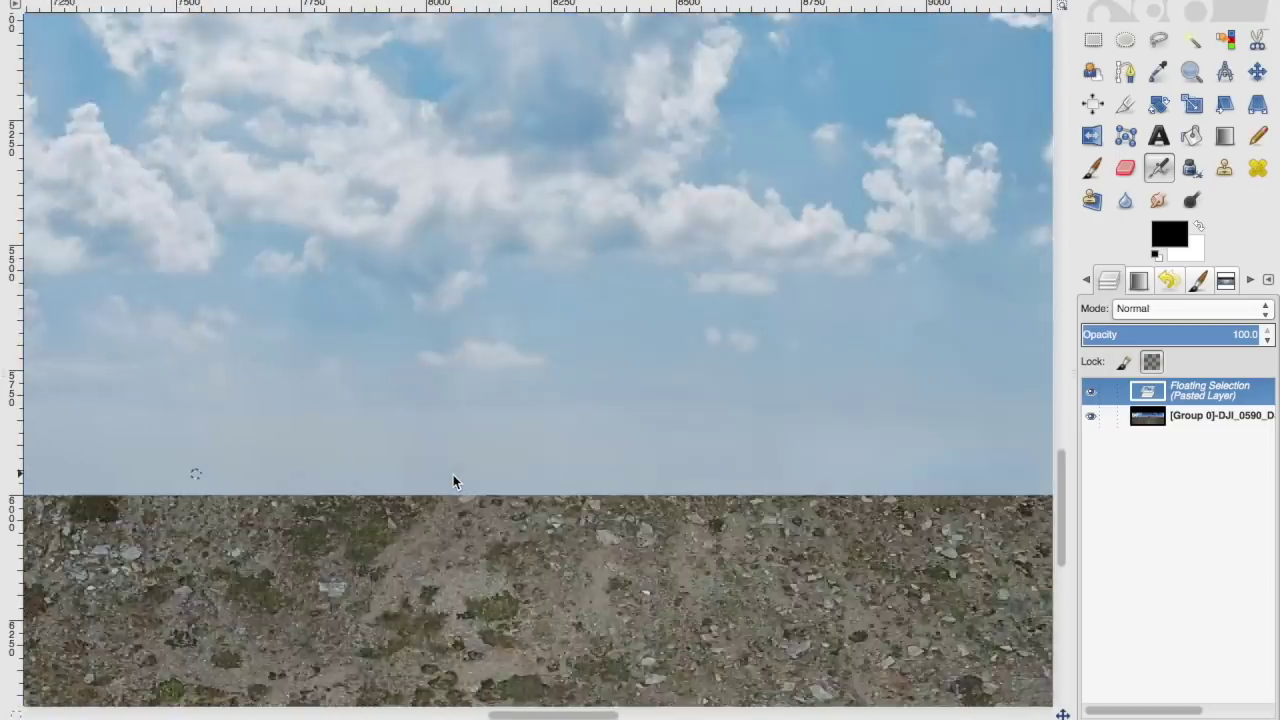
scroll(453, 474, left, 20)
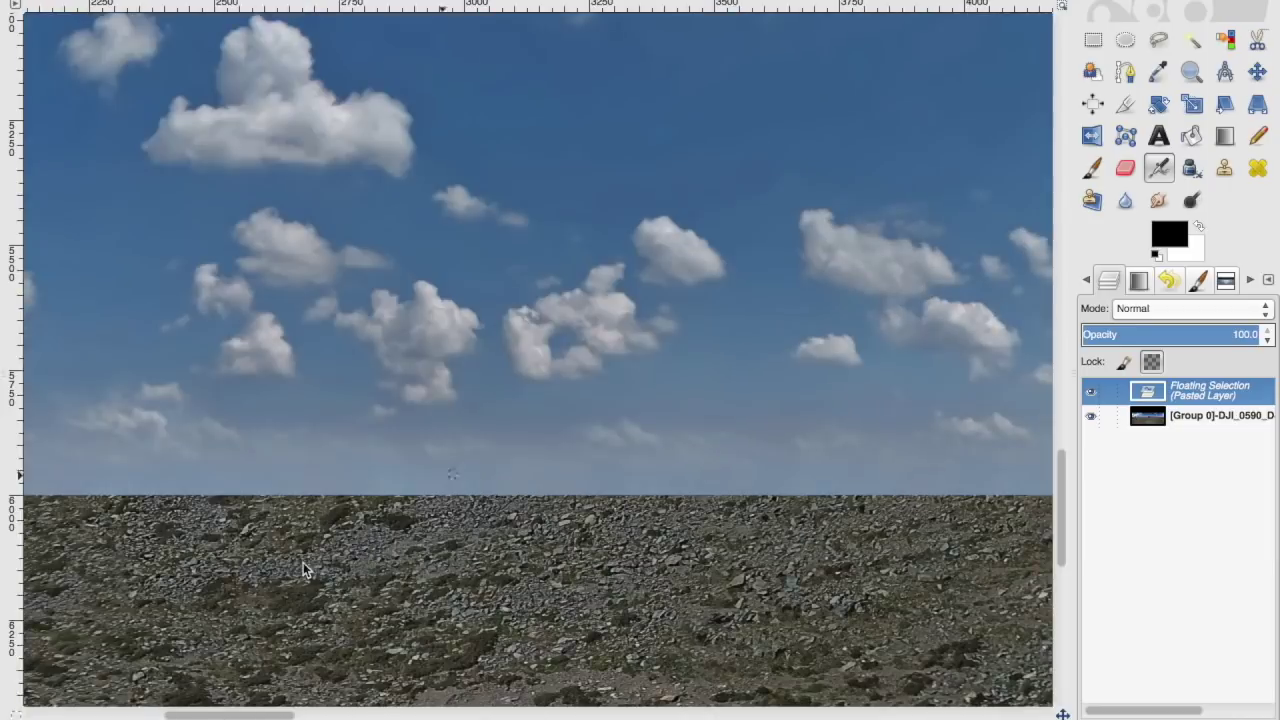
click(160, 714)
click(157, 692)
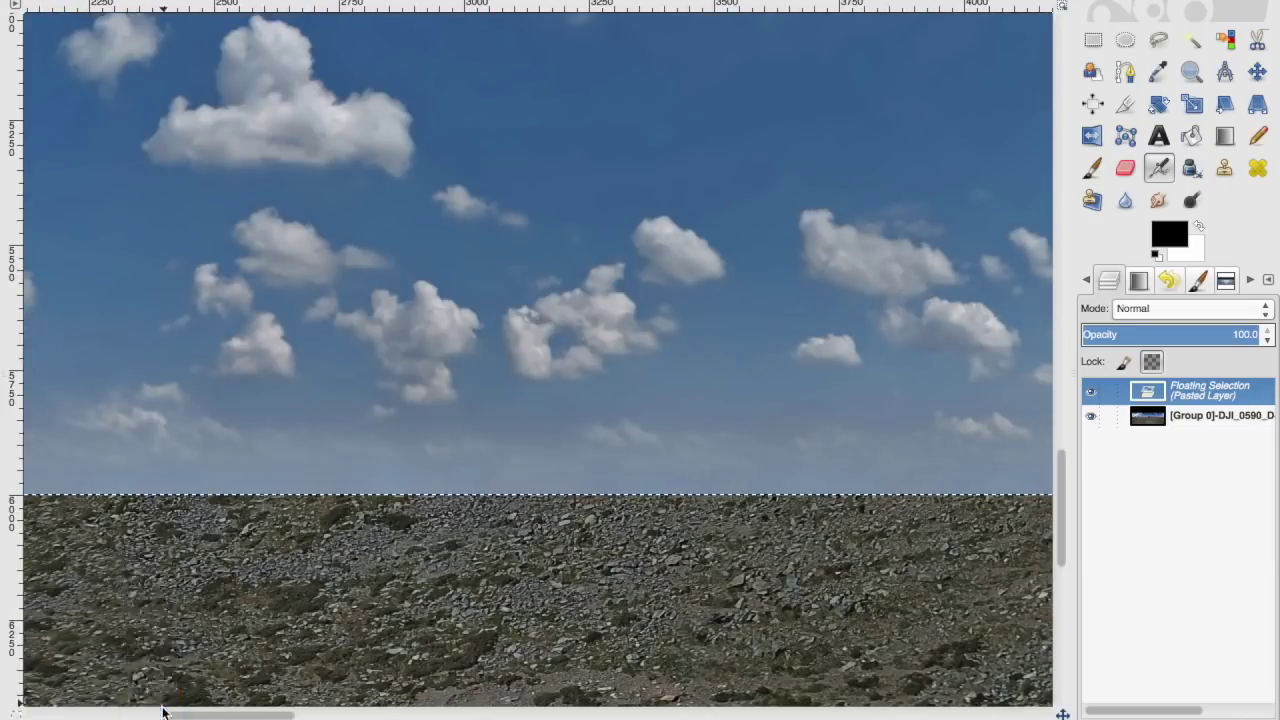
click(1257, 71)
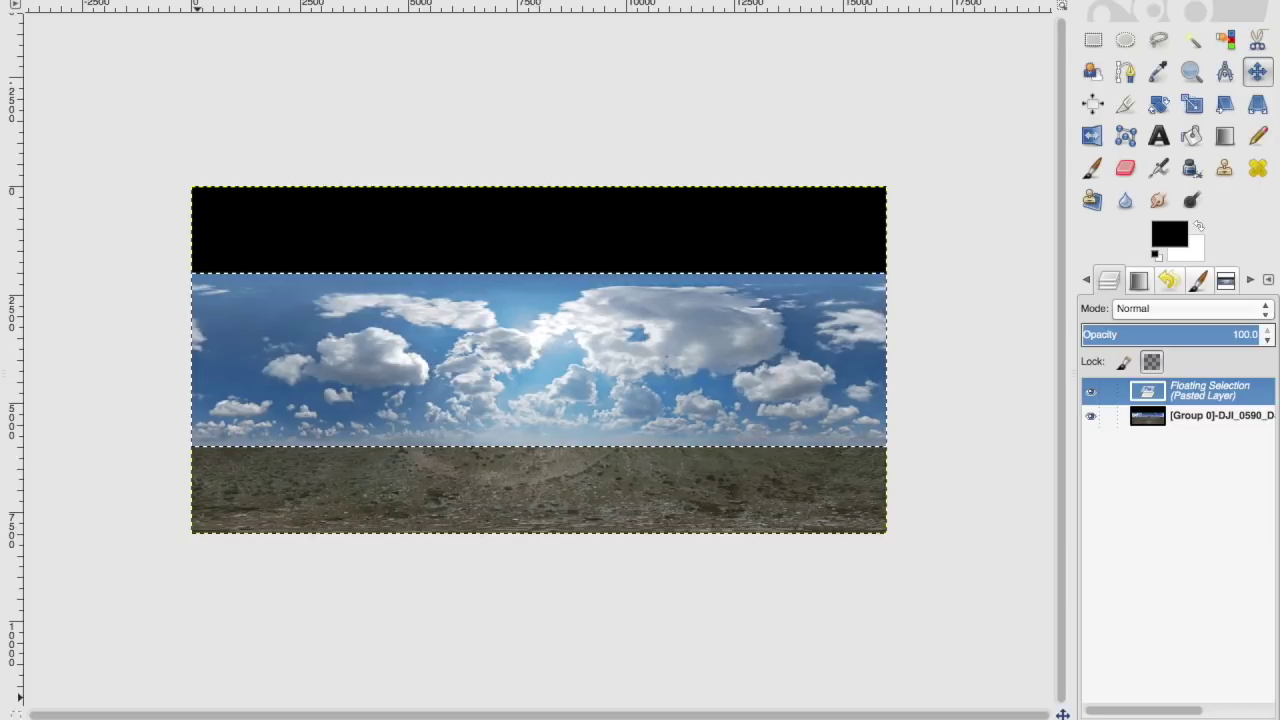
click(165, 714)
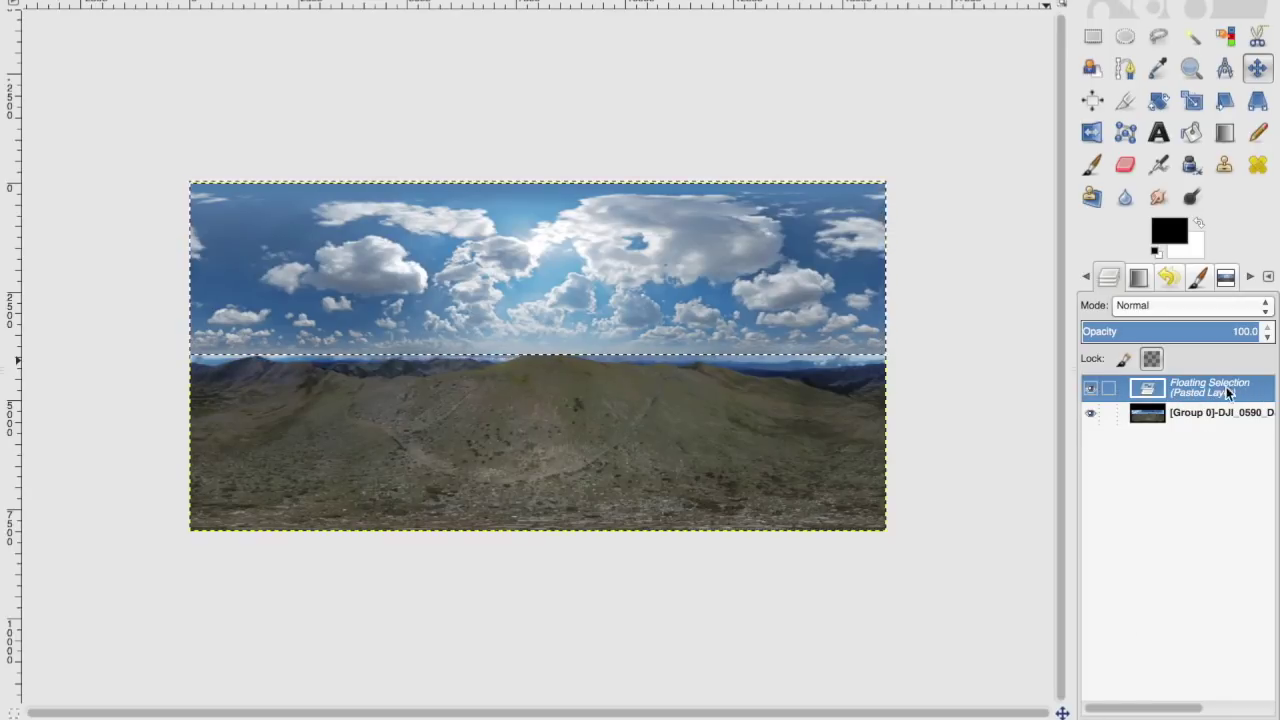
Step: Turn the floating sky into its own regular layer named Pasted Layer
key(ctrl+shift+n)
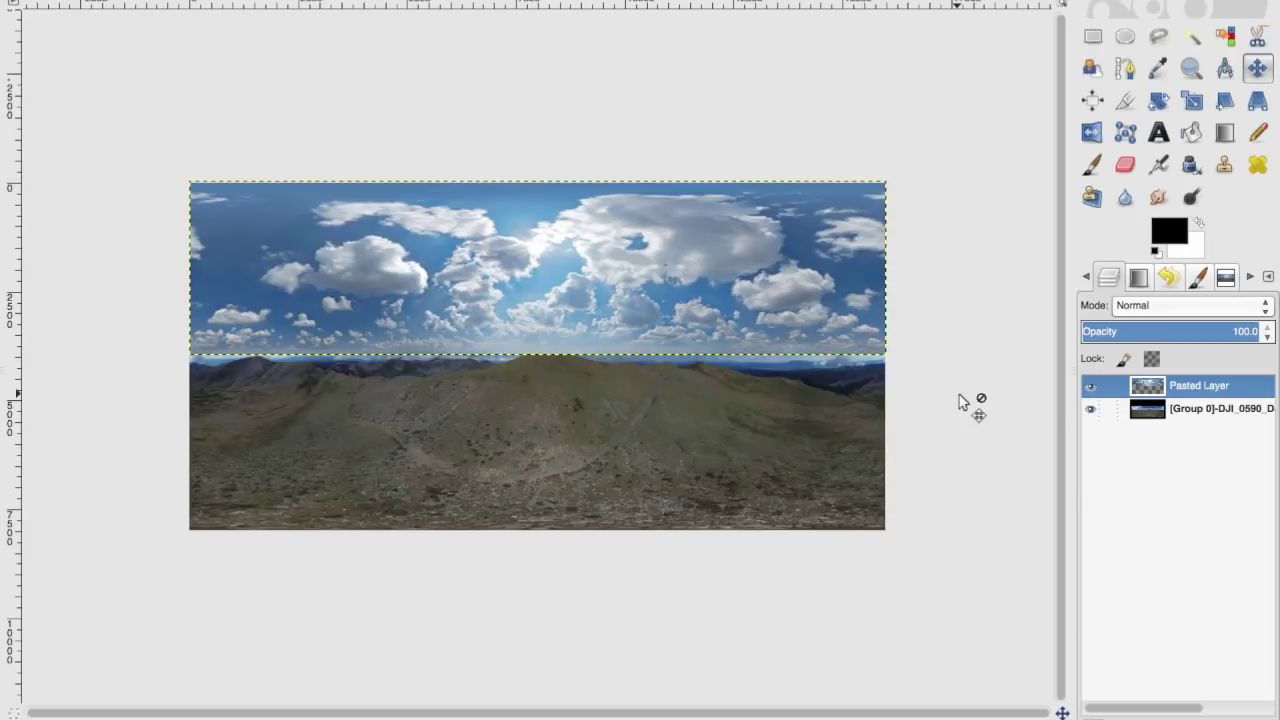
Step: Add a layer mask to Pasted Layer
right_click(1186, 390)
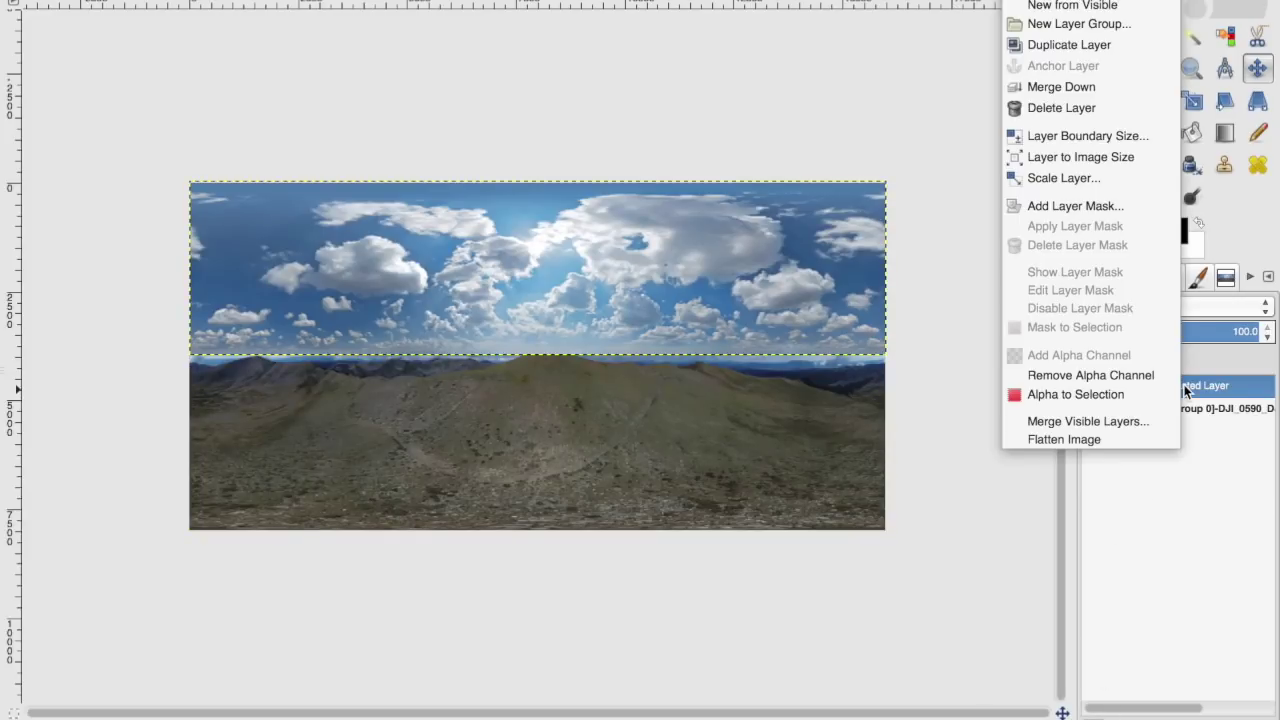
click(1088, 208)
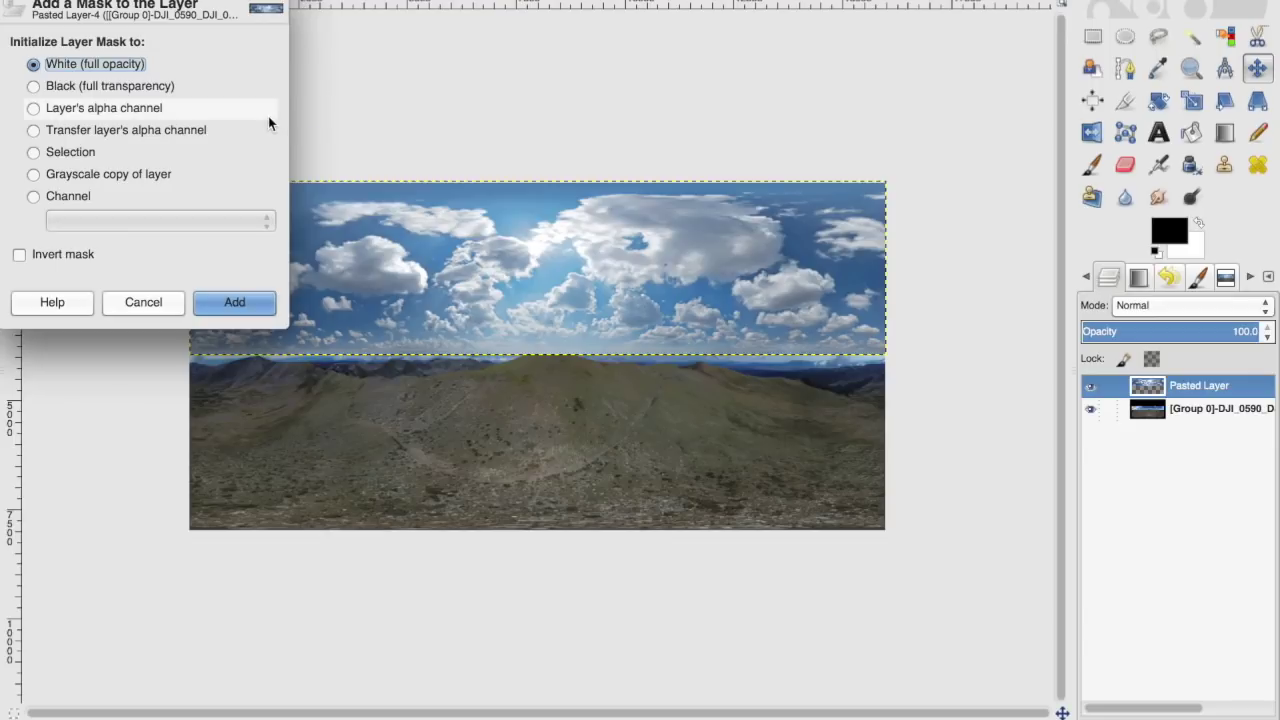
click(236, 303)
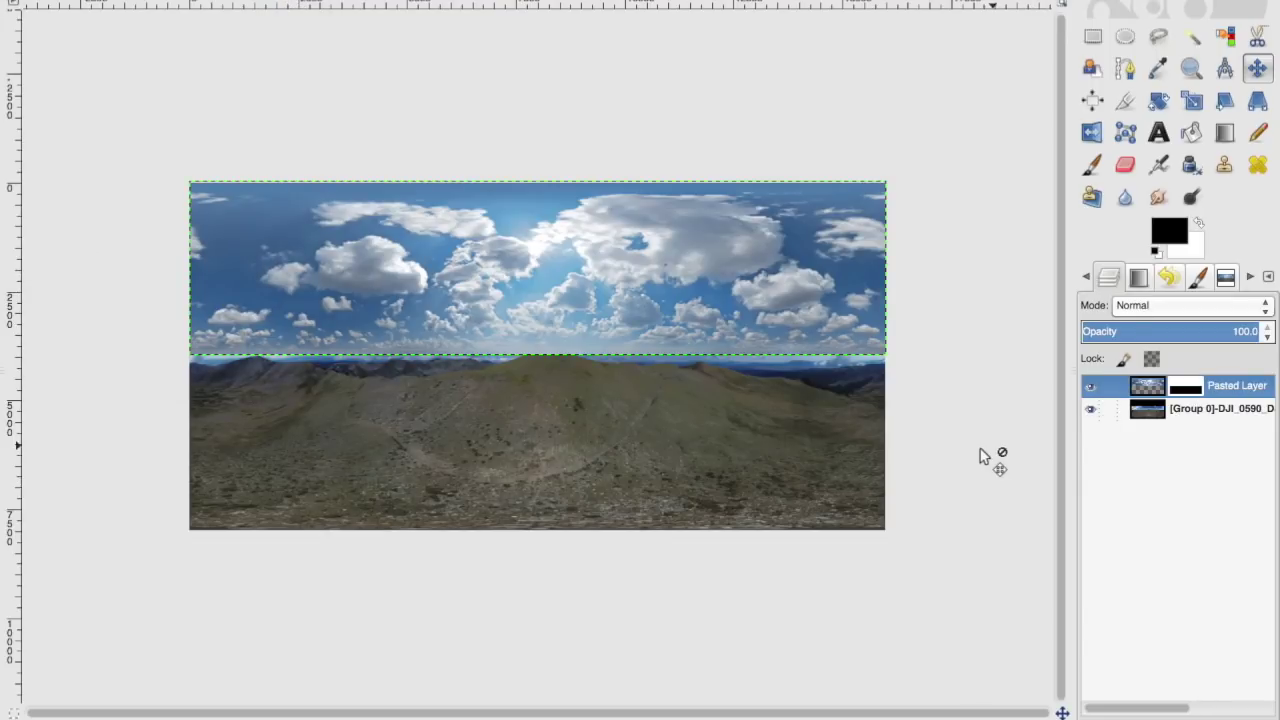
Step: Zoom to 25% to inspect the mountain horizon and choose the Blend tool
click(163, 672)
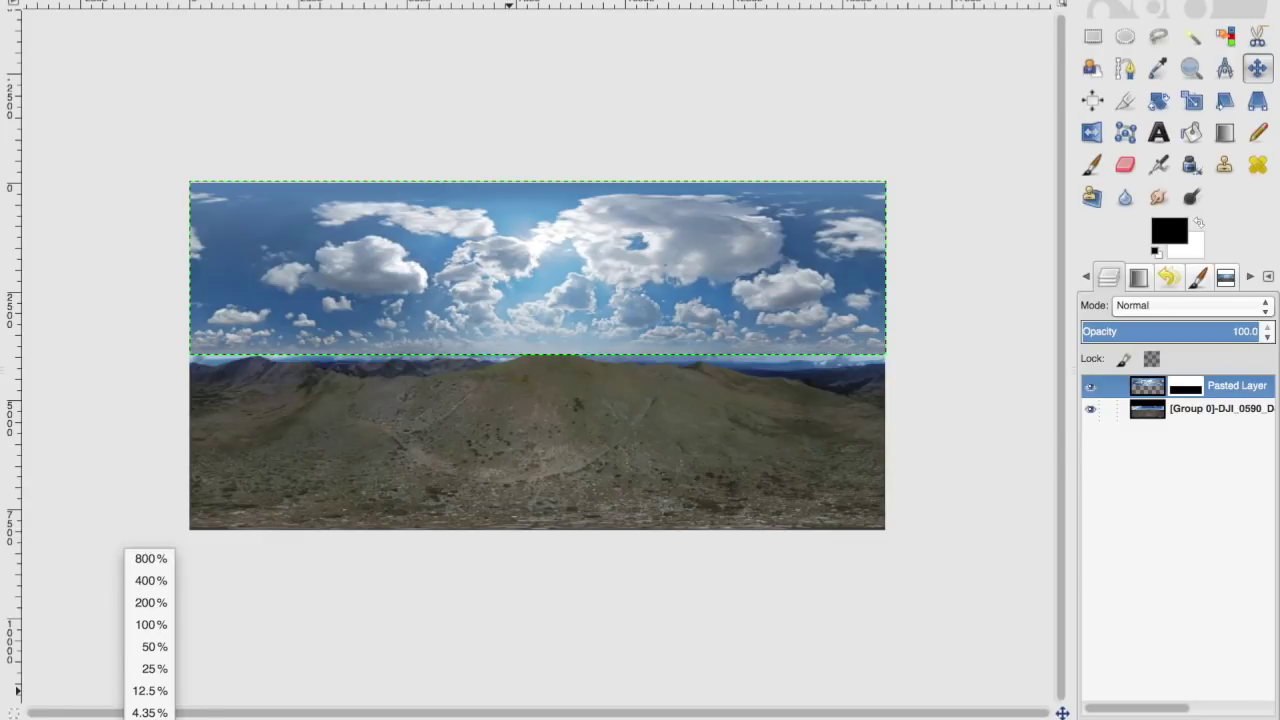
click(163, 672)
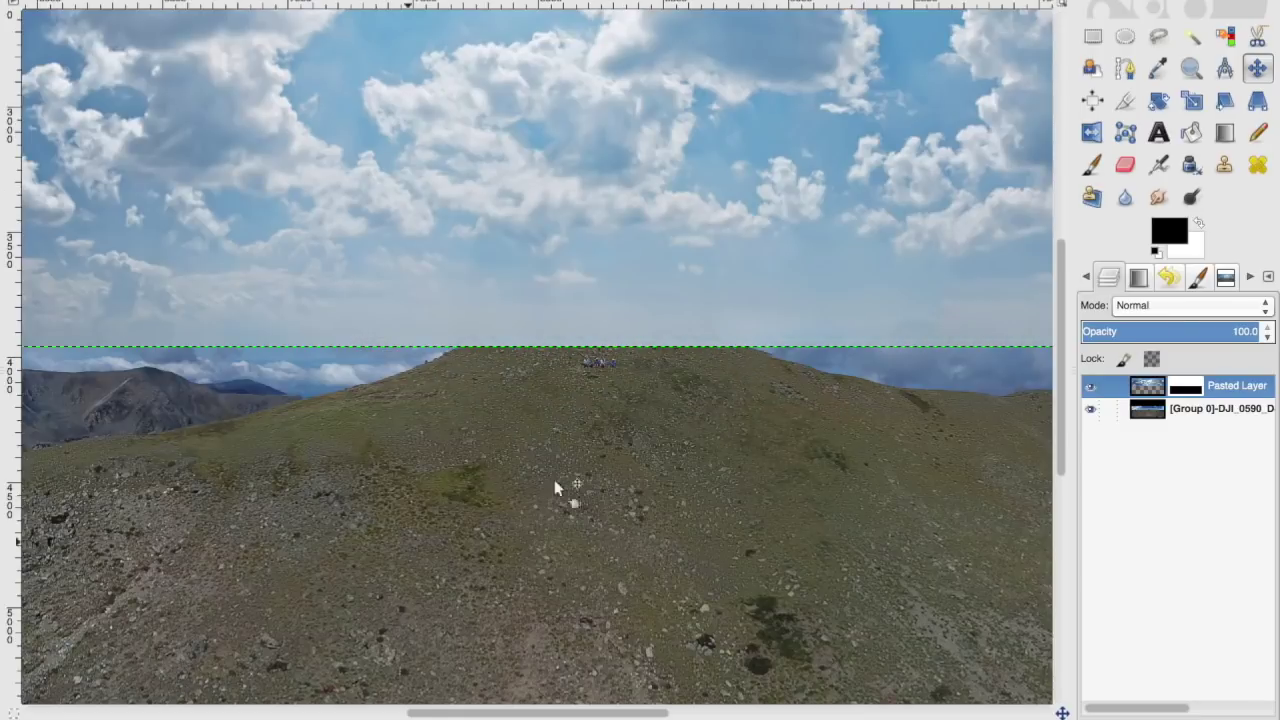
scroll(606, 452, left, 5)
scroll(606, 452, right, 10)
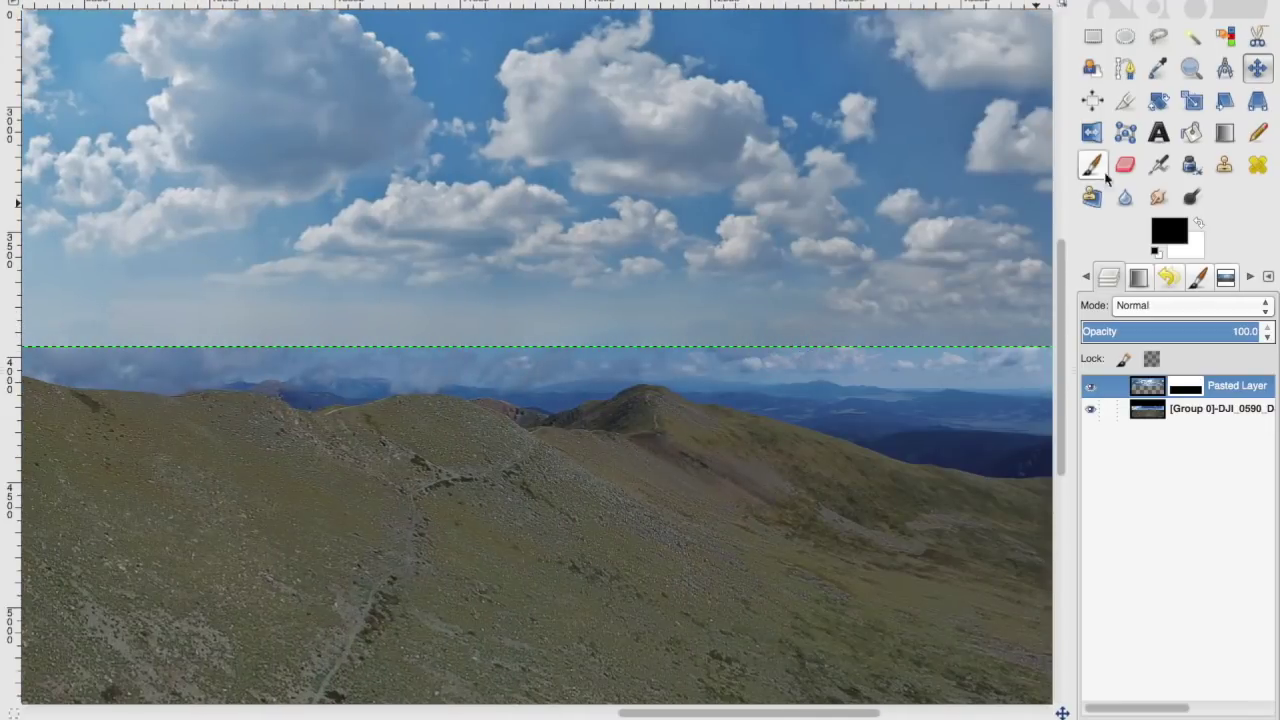
click(1224, 135)
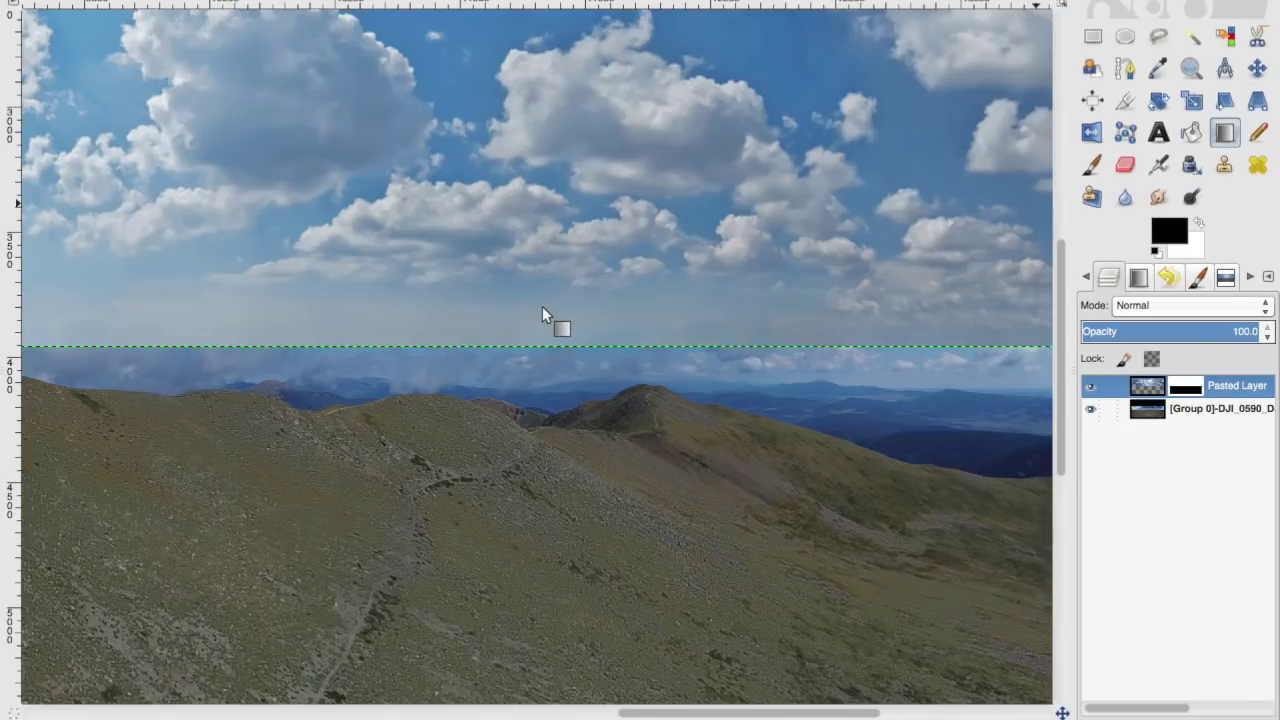
scroll(542, 313, left, 10)
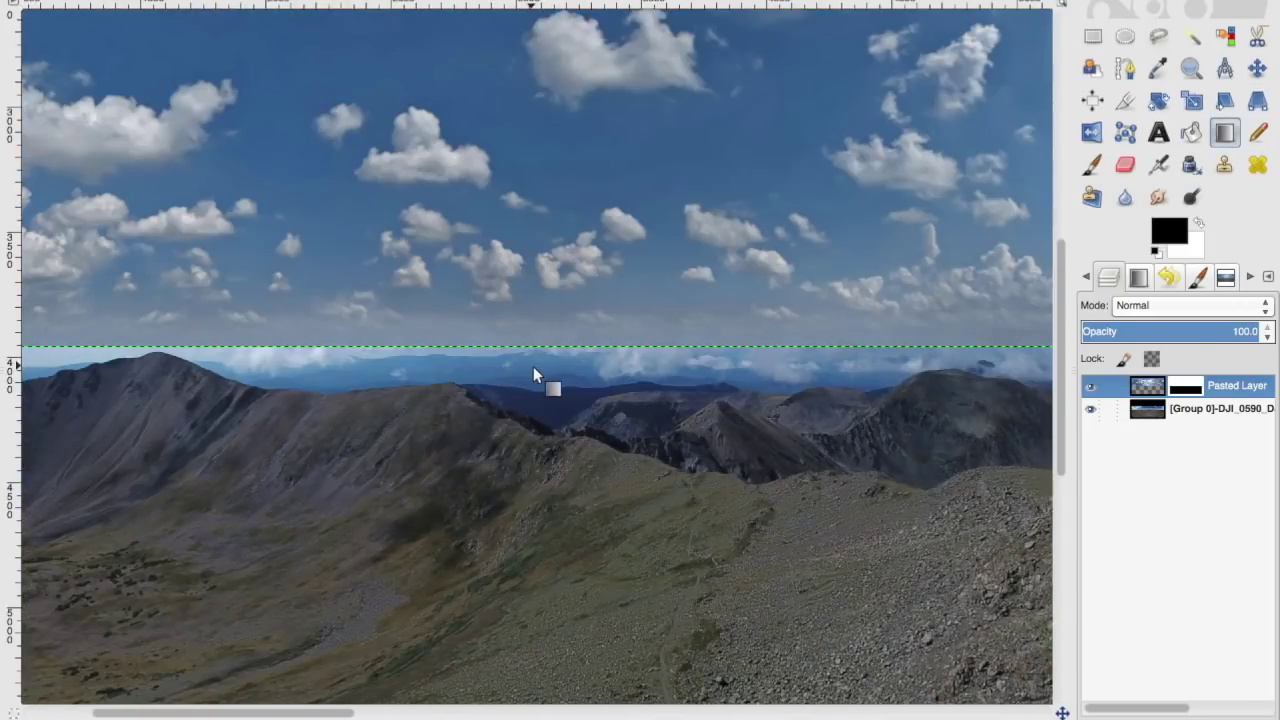
Step: Drag a gradient on the sky mask from the horizon line upward so the clouds fade into the mountains
scroll(533, 374, right, 5)
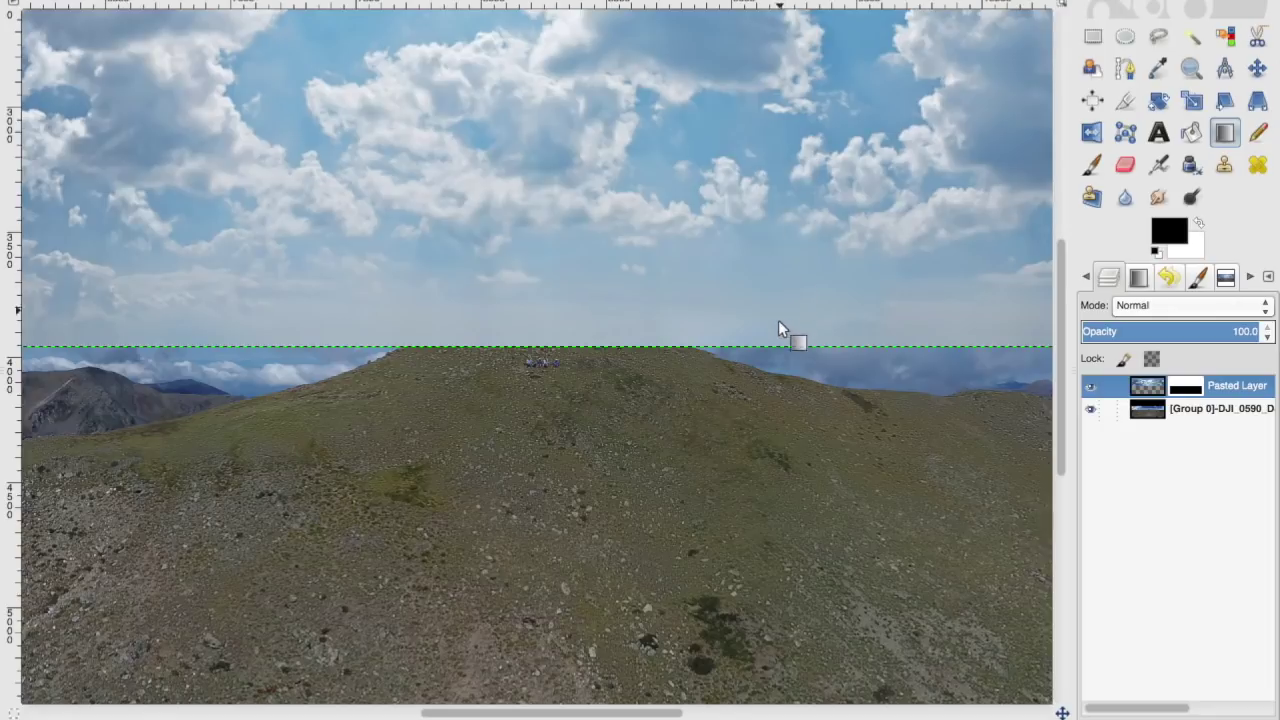
drag(779, 345, 780, 139)
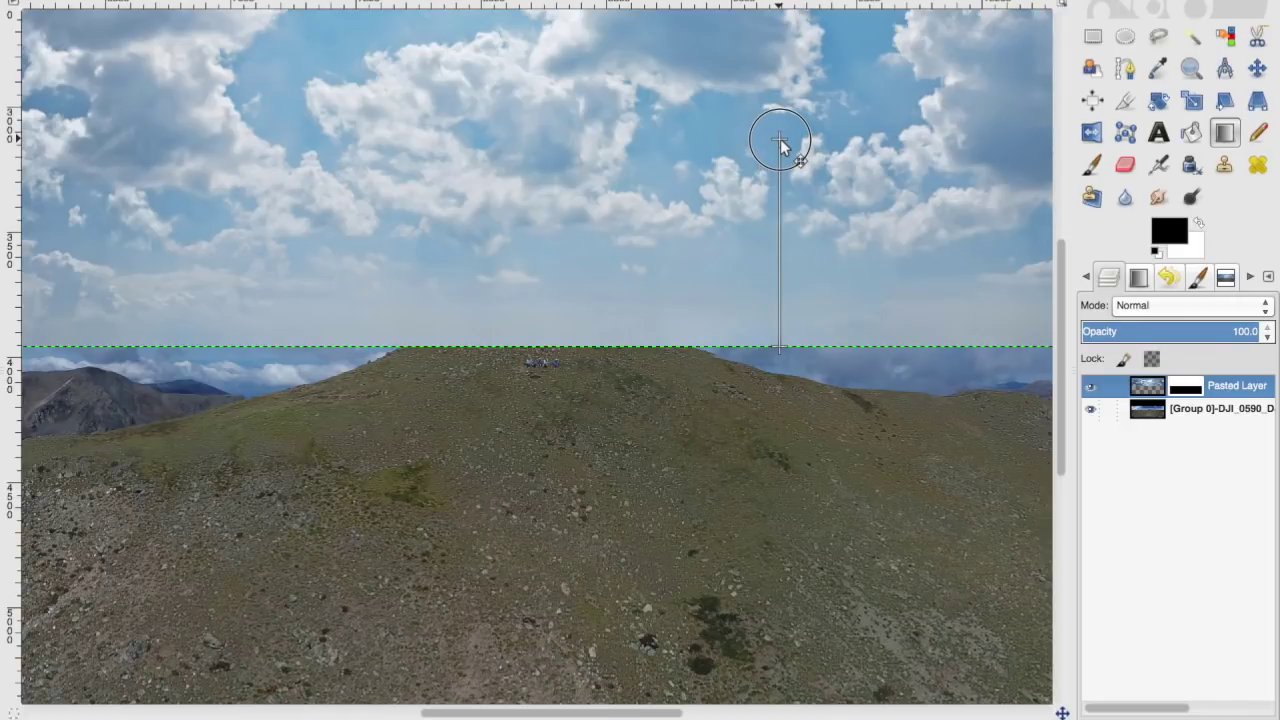
drag(781, 145, 780, 143)
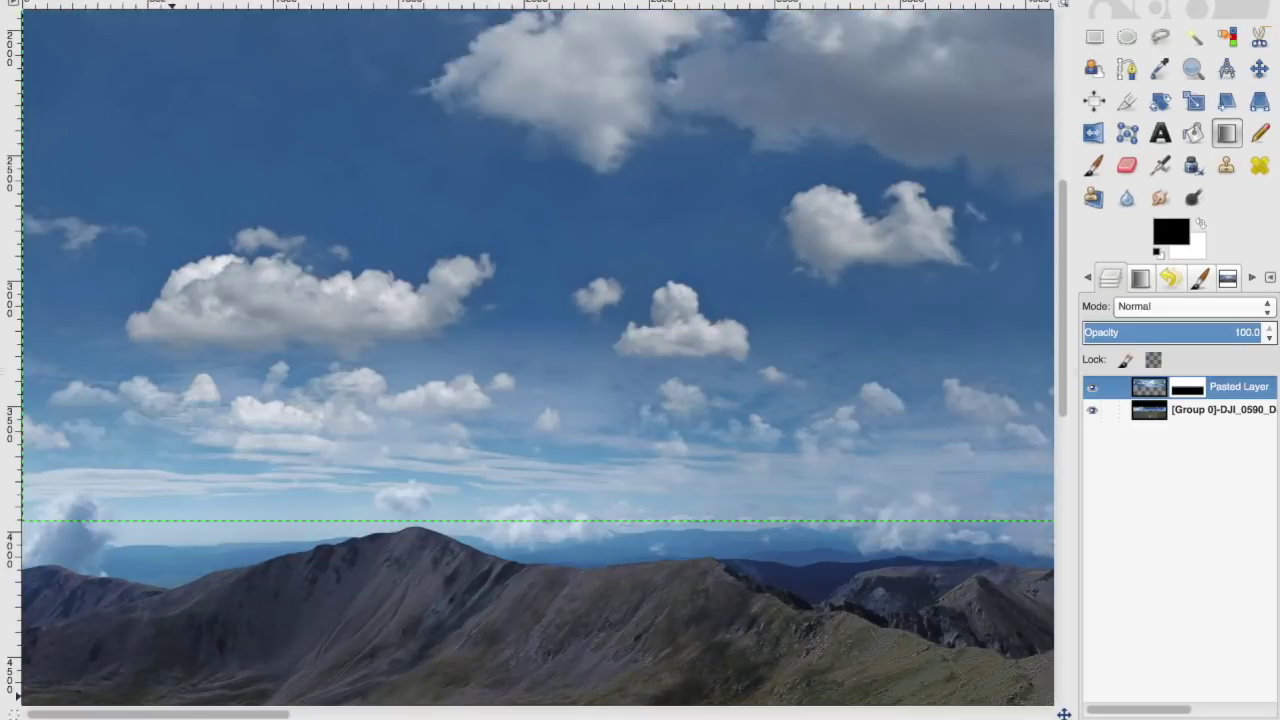
click(158, 714)
click(162, 699)
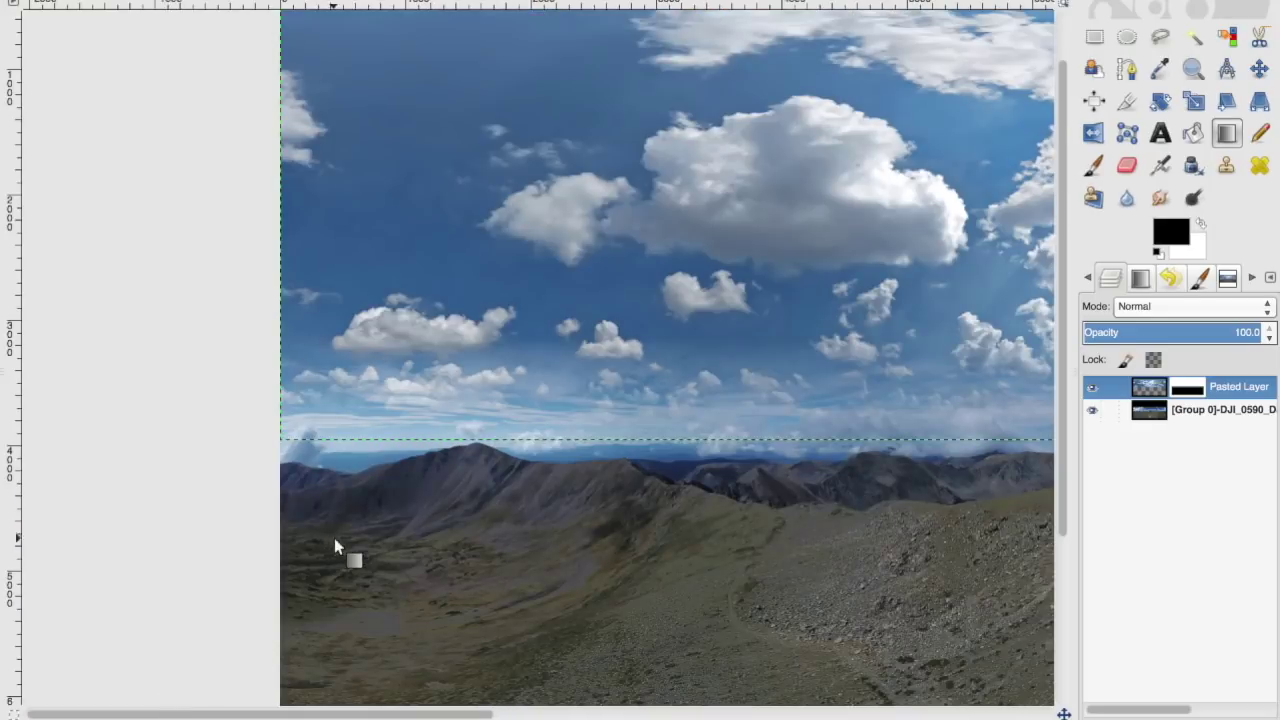
scroll(337, 549, up, 1)
click(1195, 408)
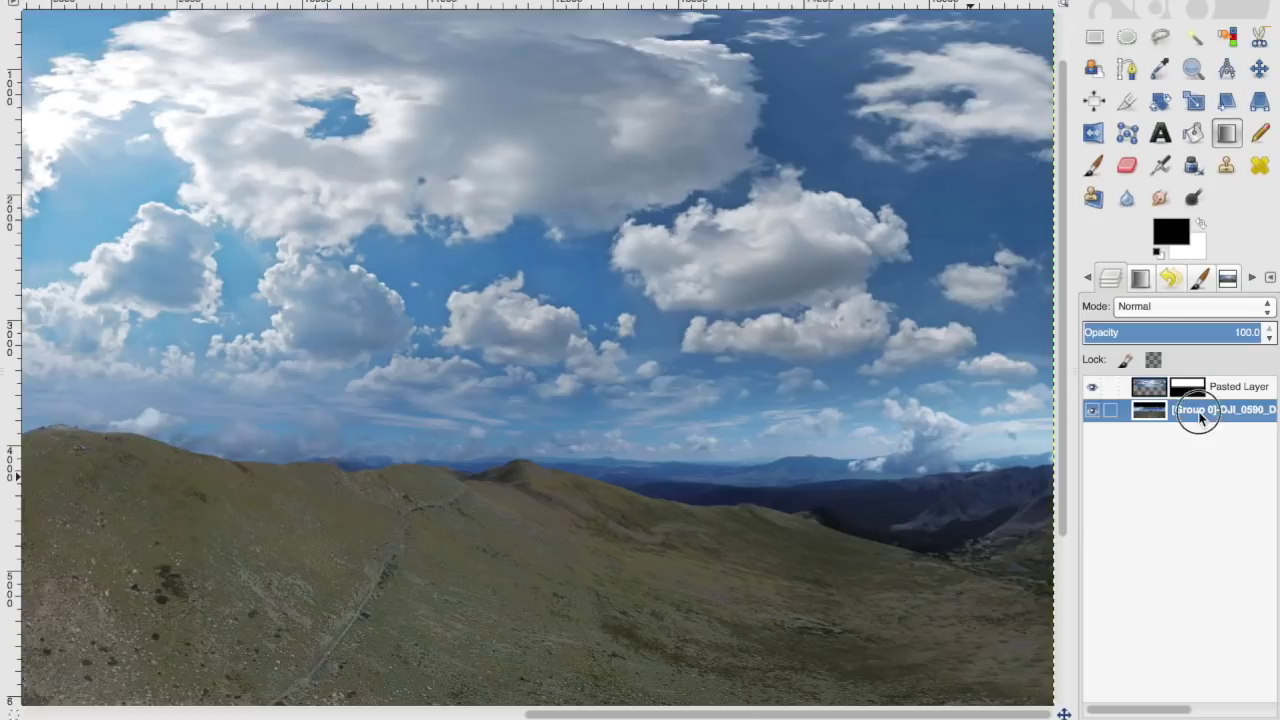
scroll(784, 383, left, 5)
scroll(784, 393, left, 5)
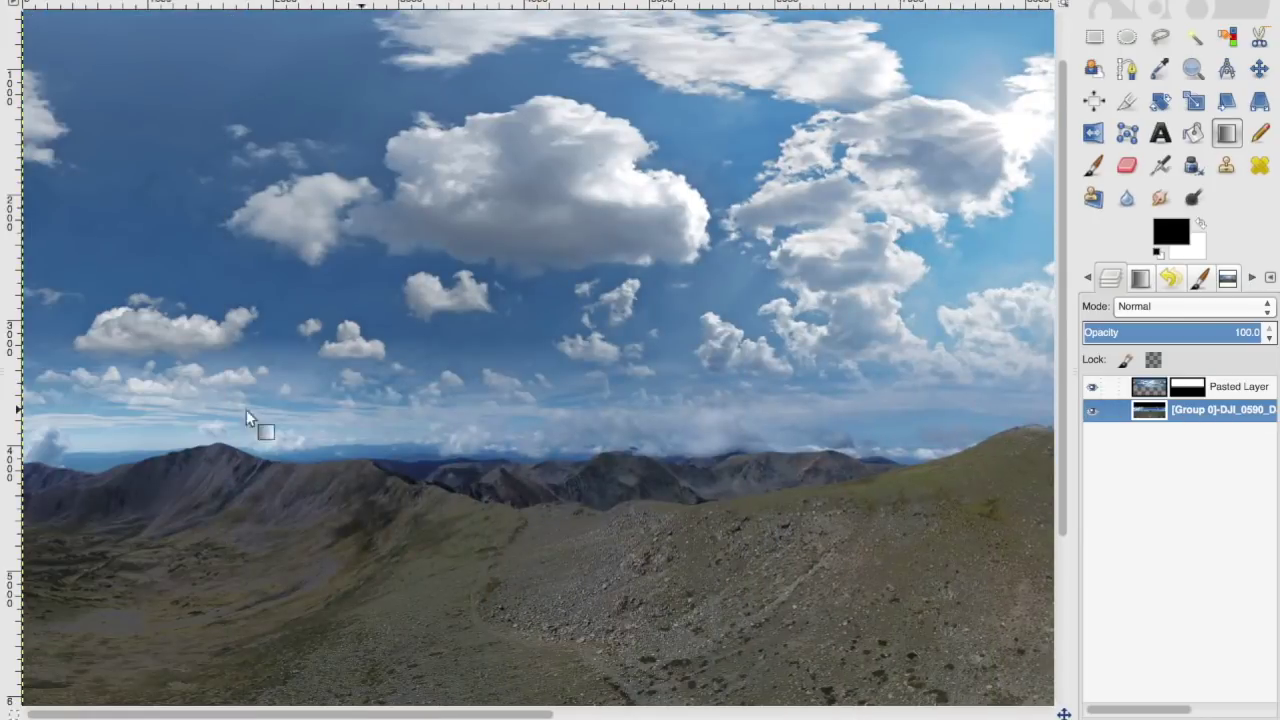
scroll(189, 407, right, 15)
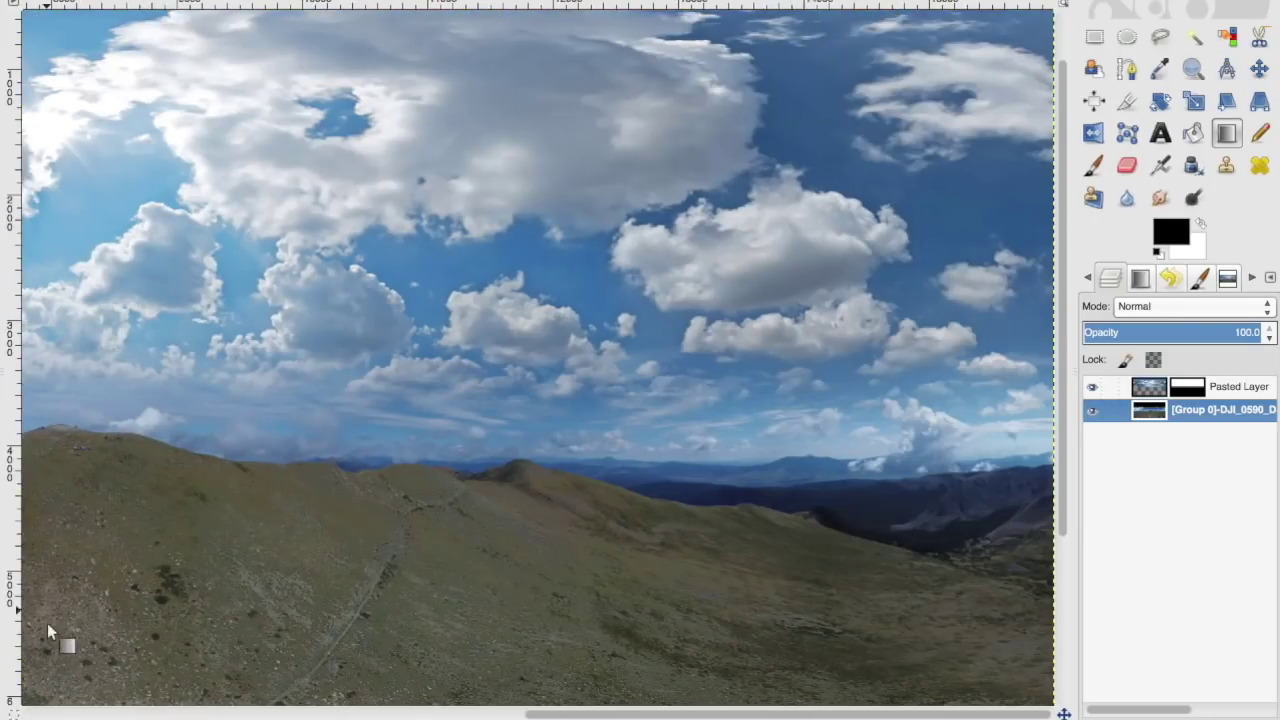
click(166, 714)
click(167, 713)
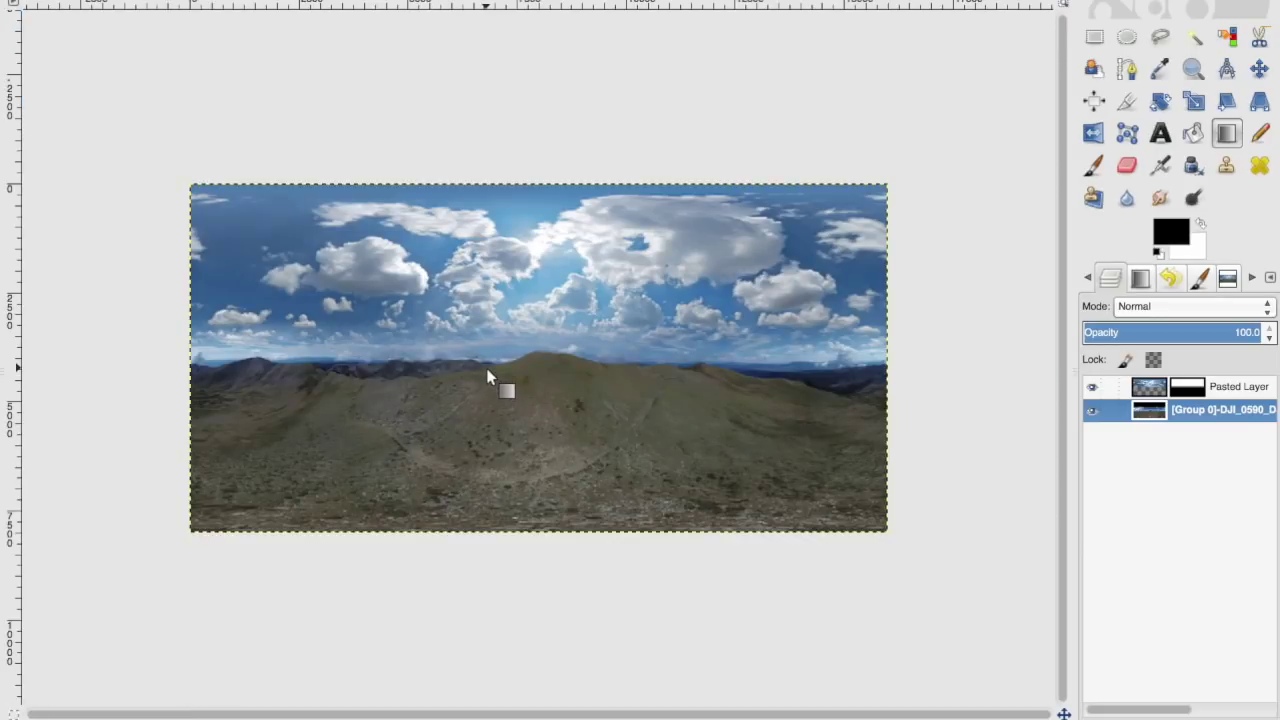
click(166, 713)
click(152, 691)
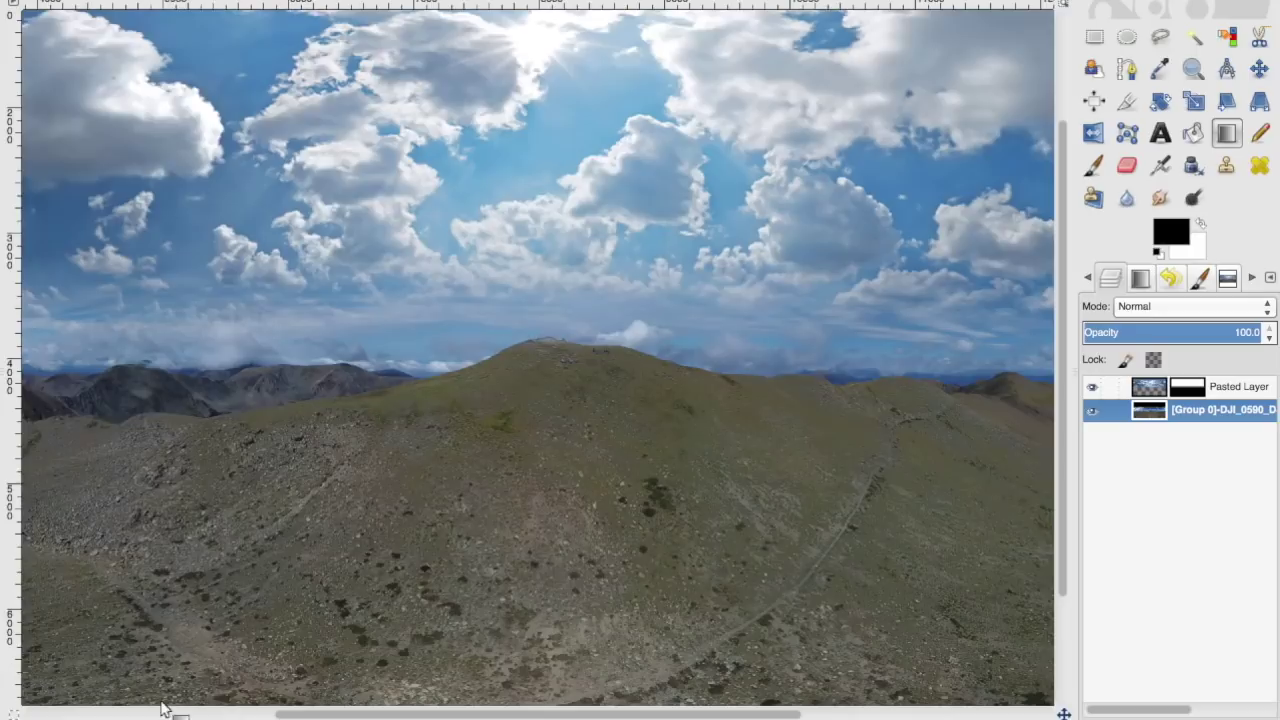
scroll(414, 532, up, 4)
scroll(414, 532, right, 6)
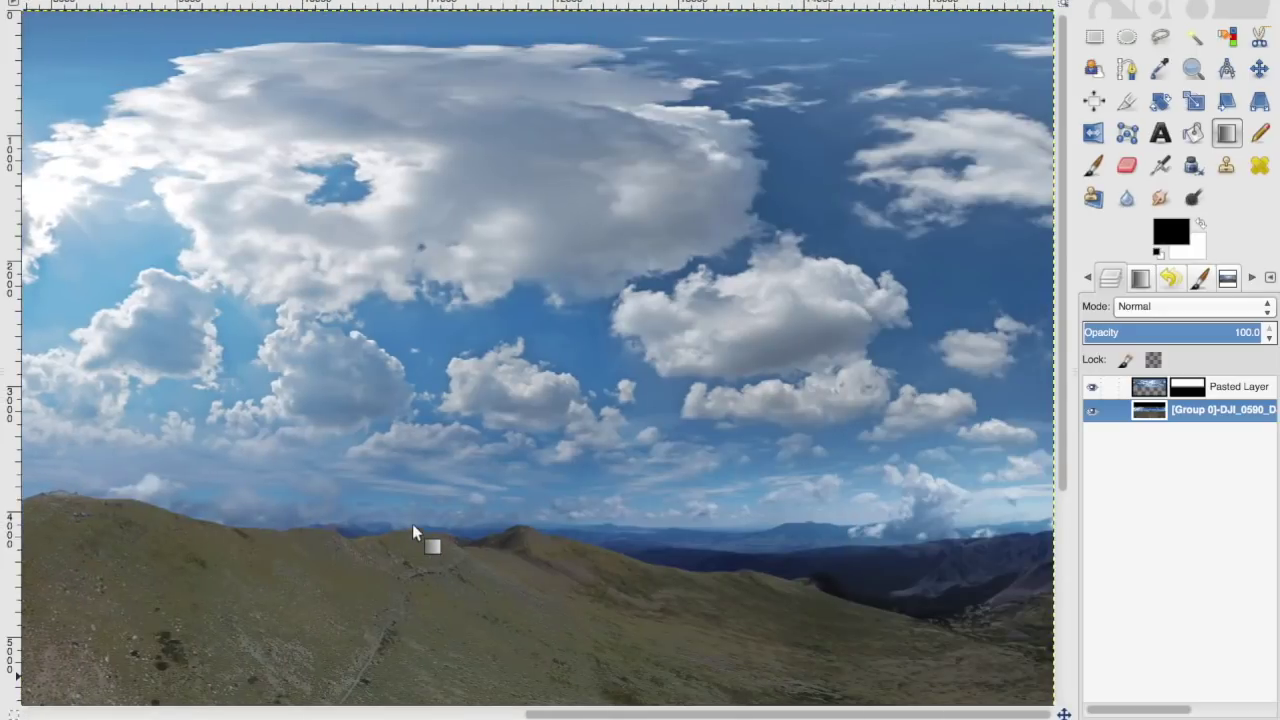
scroll(414, 532, down, 4)
scroll(770, 428, left, 5)
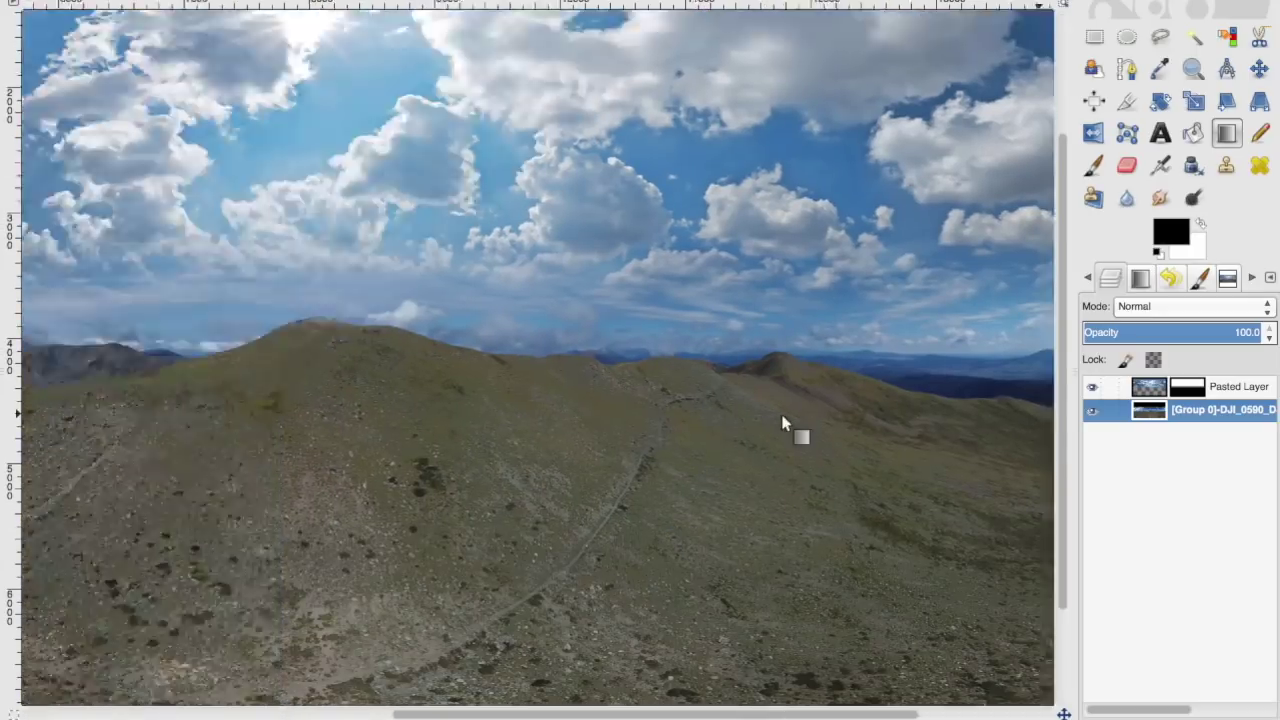
scroll(783, 424, left, 5)
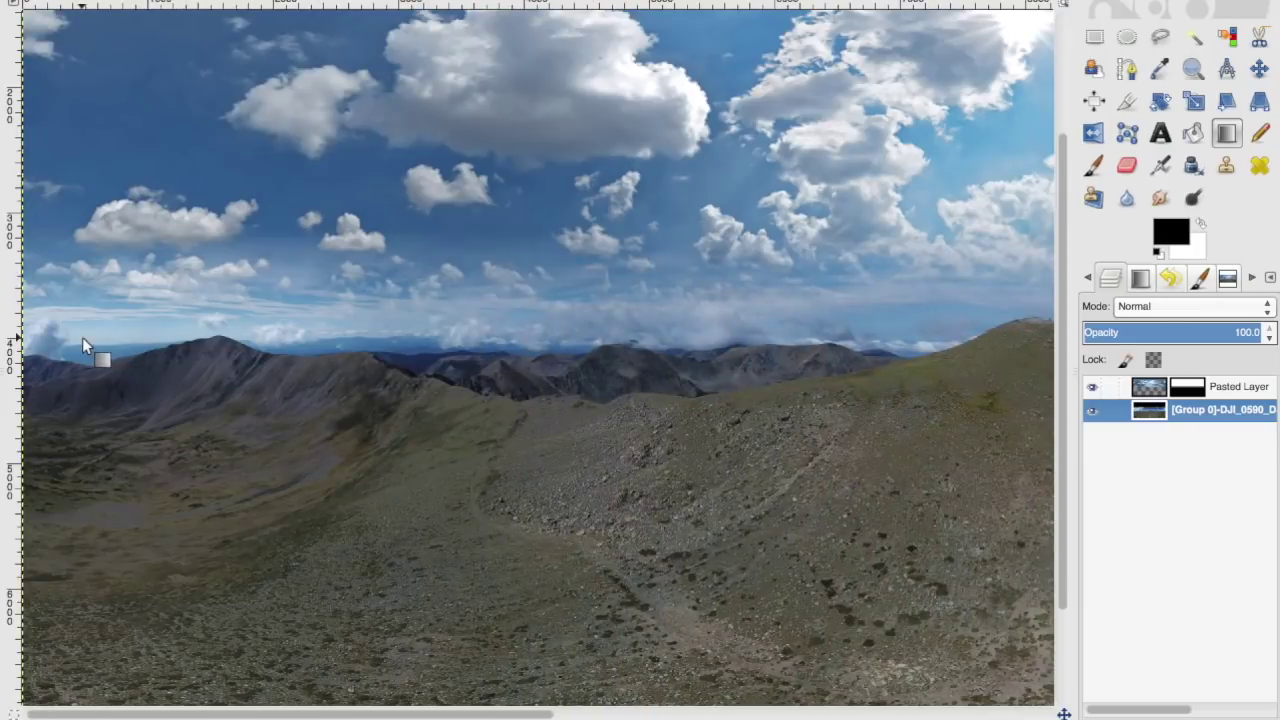
scroll(82, 337, right, 5)
scroll(593, 276, left, 5)
scroll(593, 276, up, 3)
scroll(593, 276, down, 5)
scroll(593, 276, right, 5)
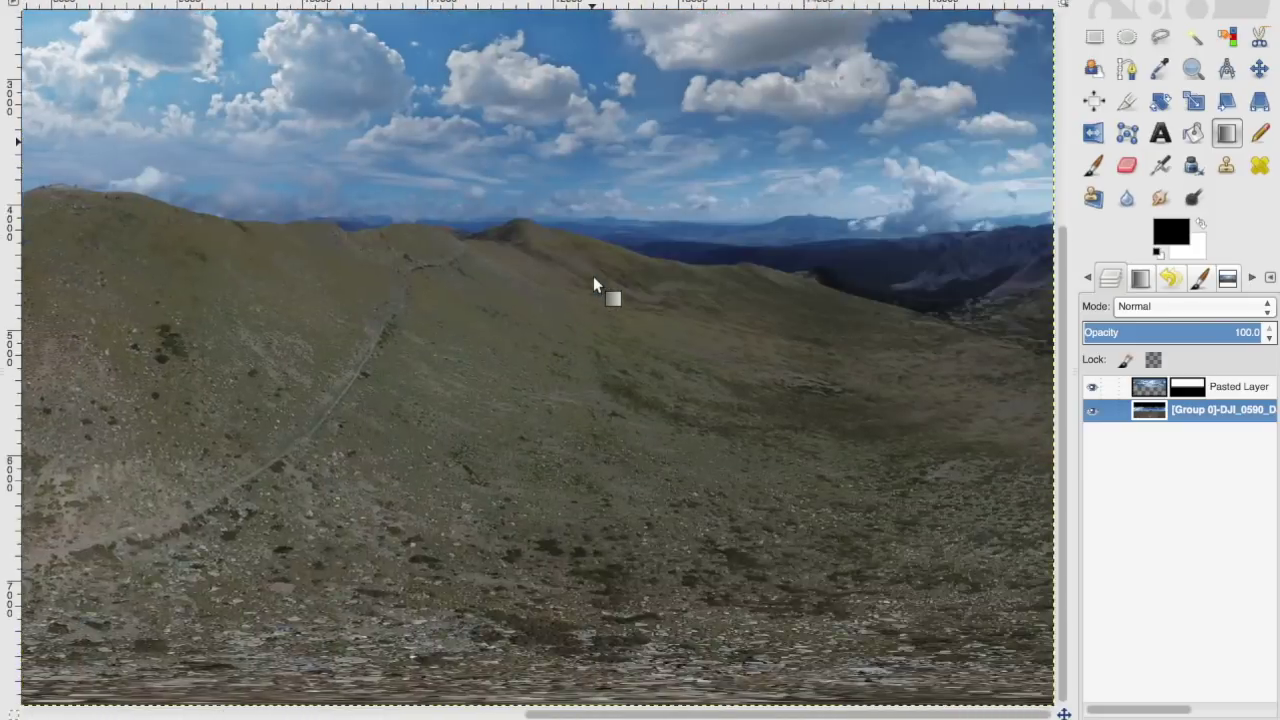
scroll(593, 276, up, 3)
scroll(593, 276, down, 3)
scroll(593, 276, left, 5)
scroll(593, 276, up, 5)
scroll(593, 276, down, 5)
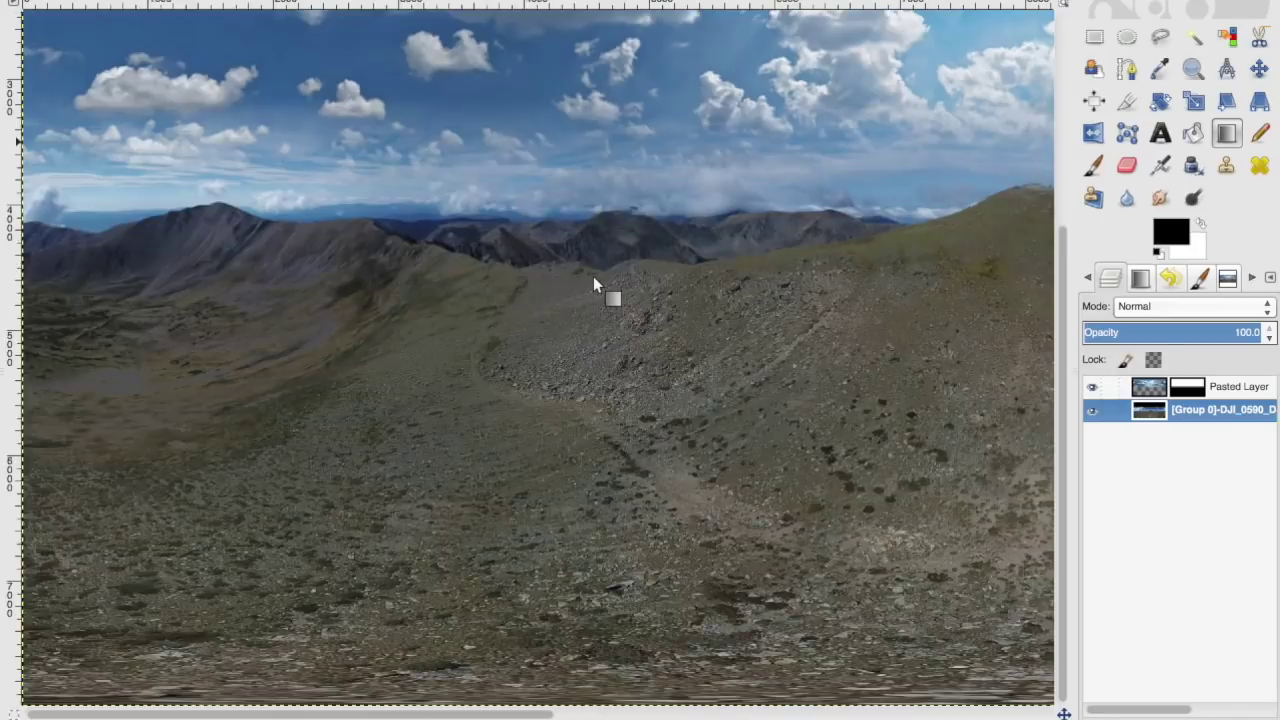
scroll(593, 276, right, 5)
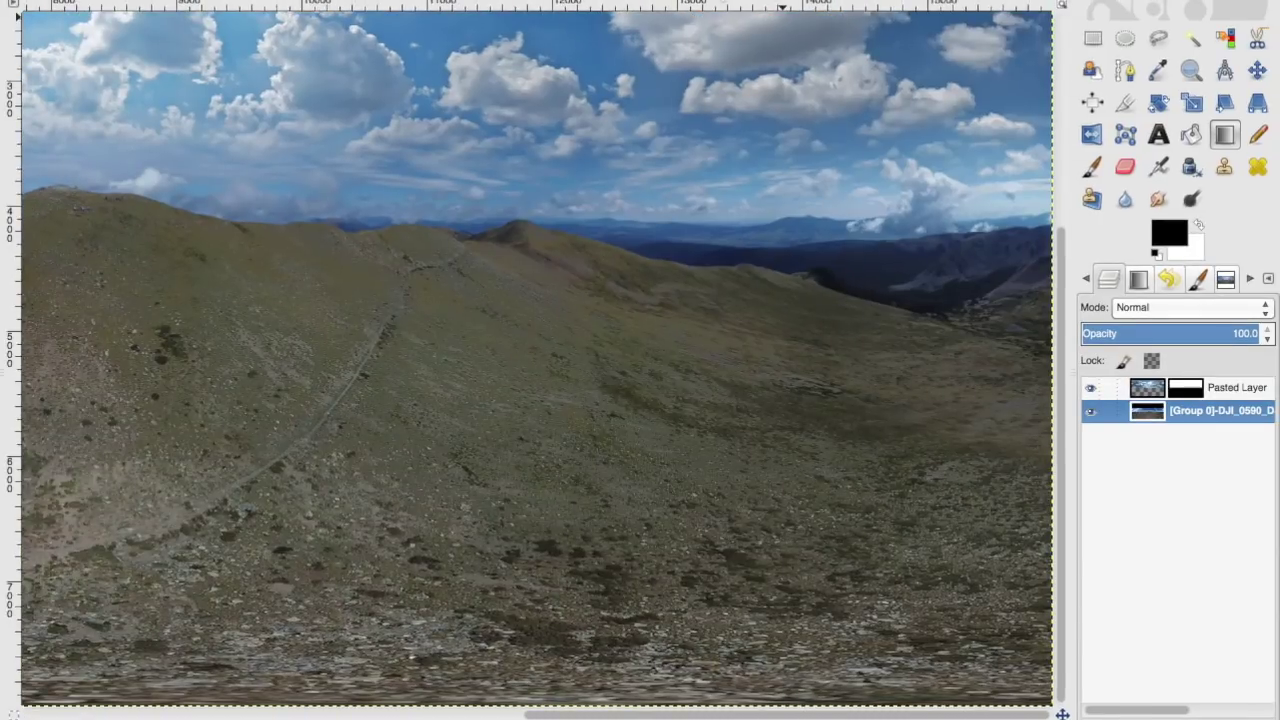
Step: Export the blended panorama as wheeler_peak_with_sky.jpg at JPEG quality 90
click(120, 0)
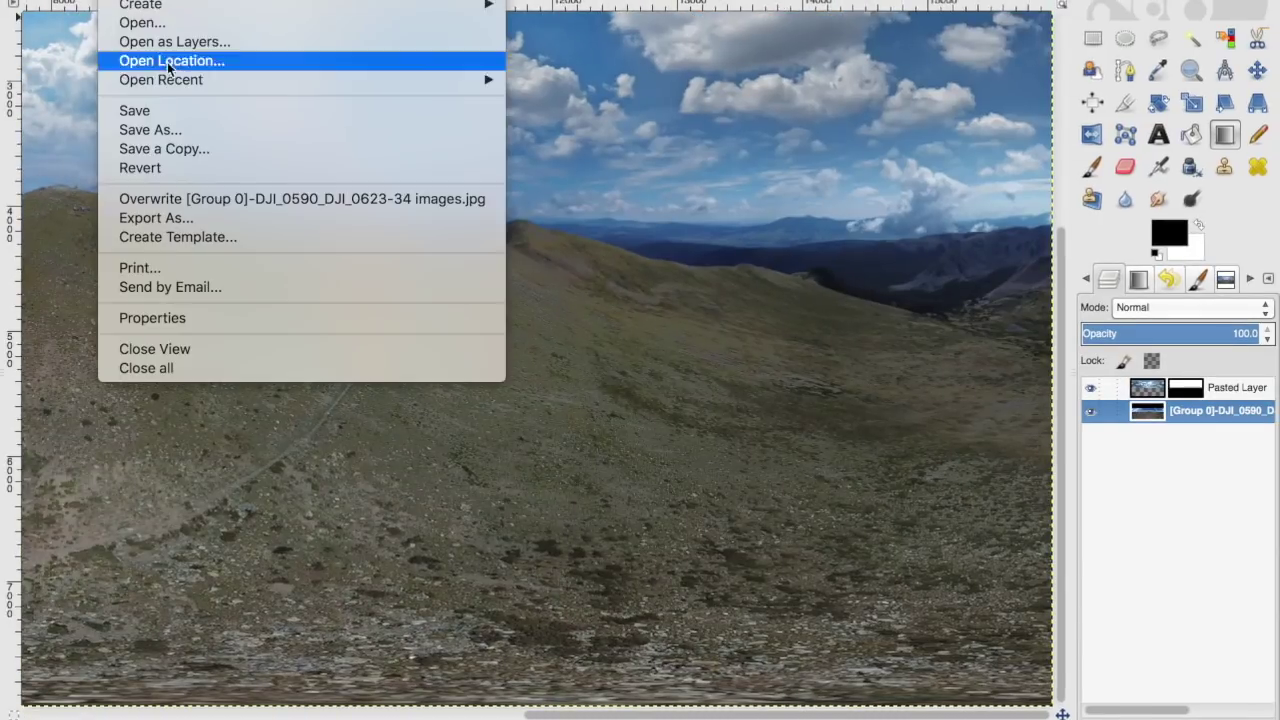
click(215, 217)
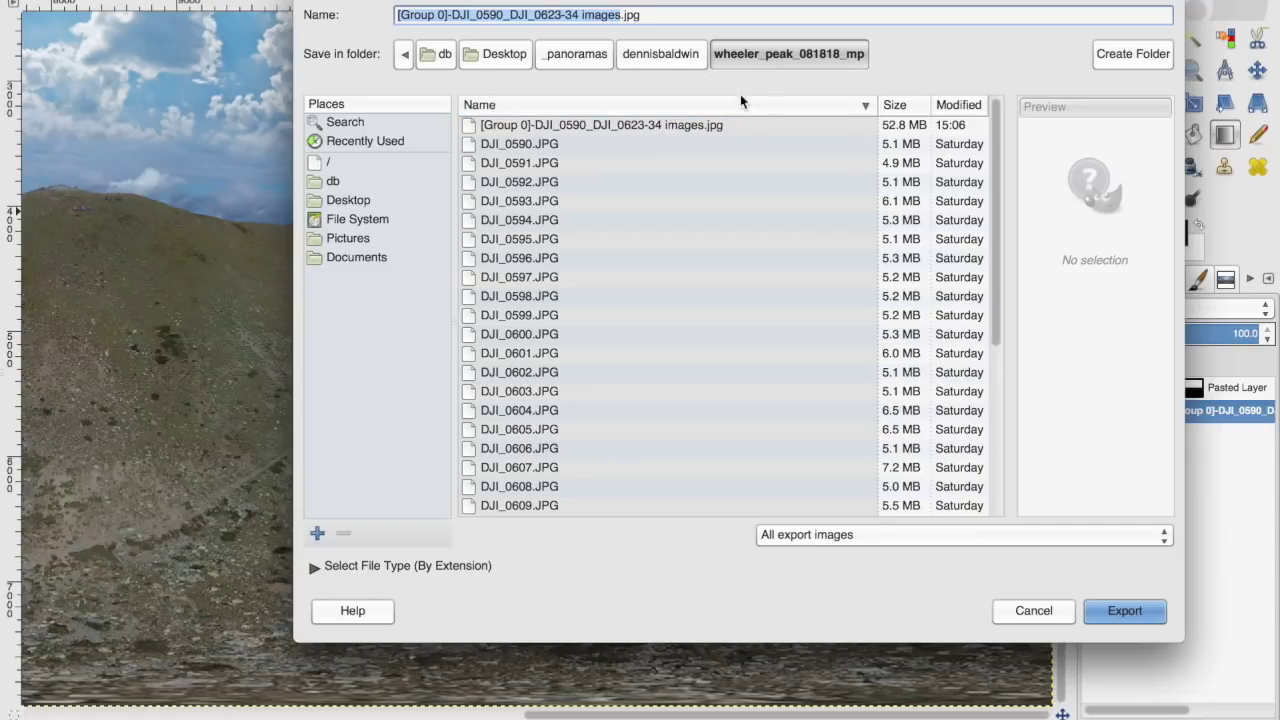
text(wheeler_)
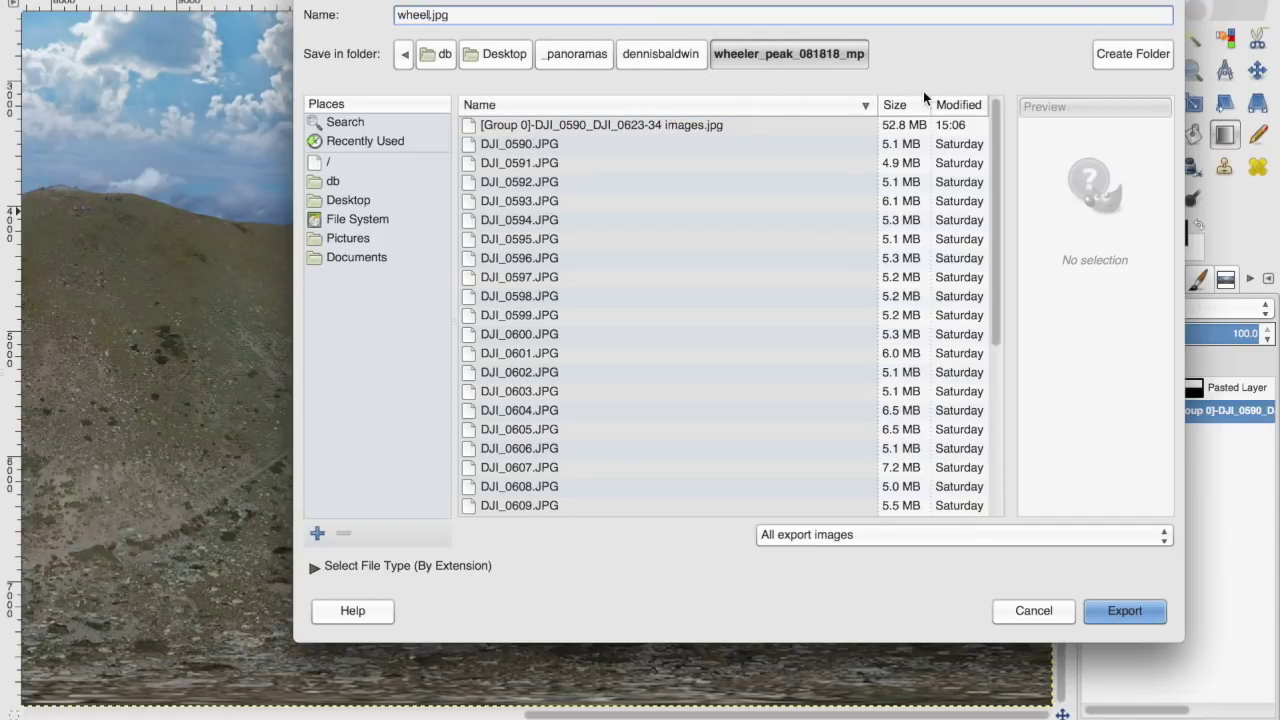
text(peak_with)
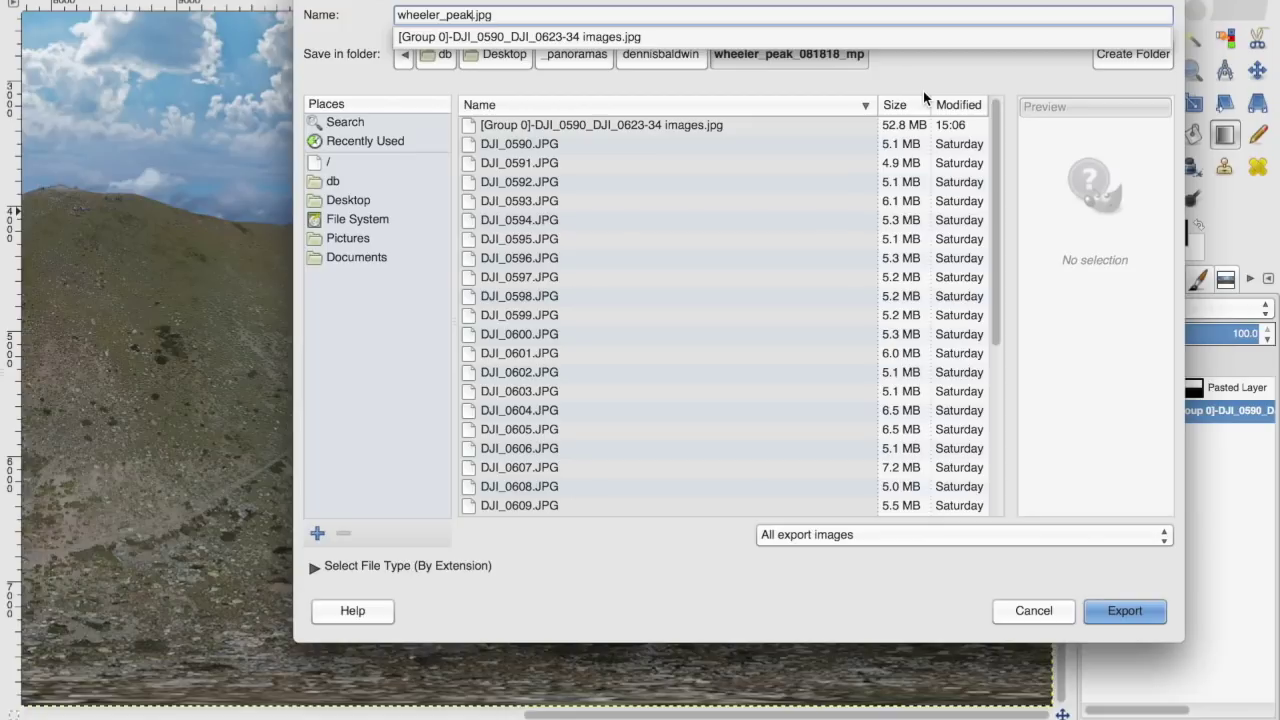
text(_sky)
click(1124, 610)
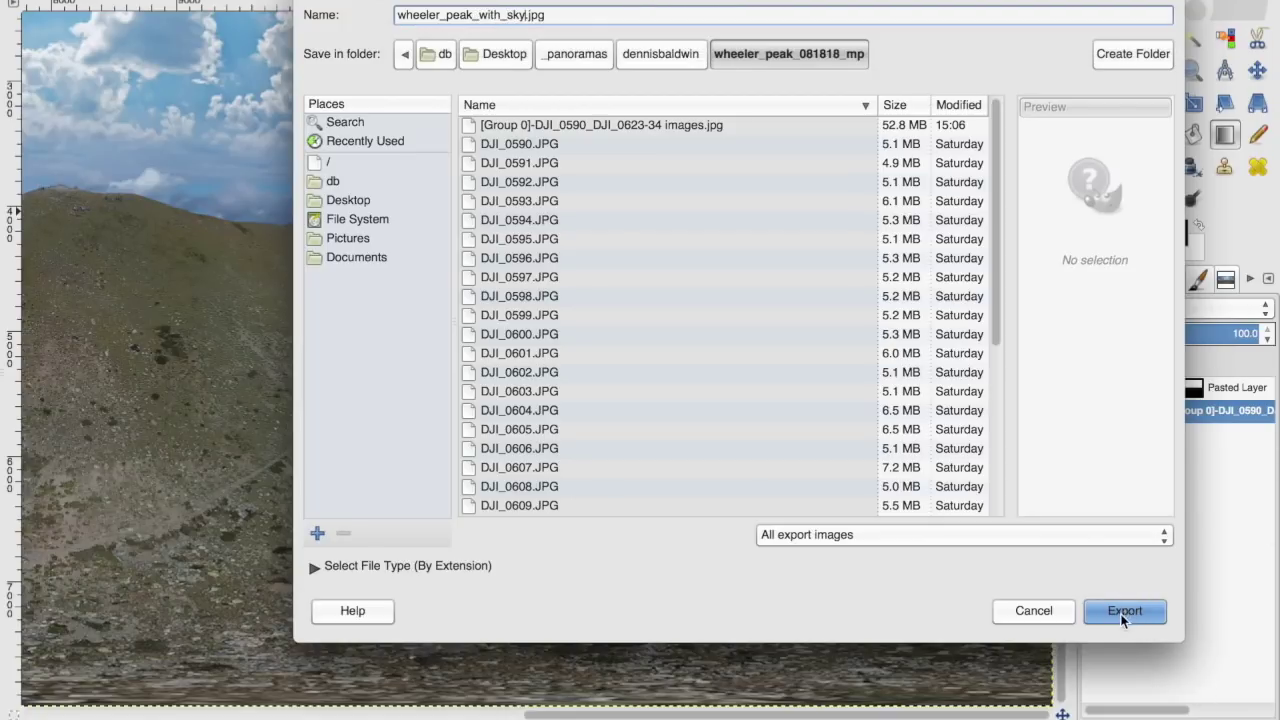
click(1122, 610)
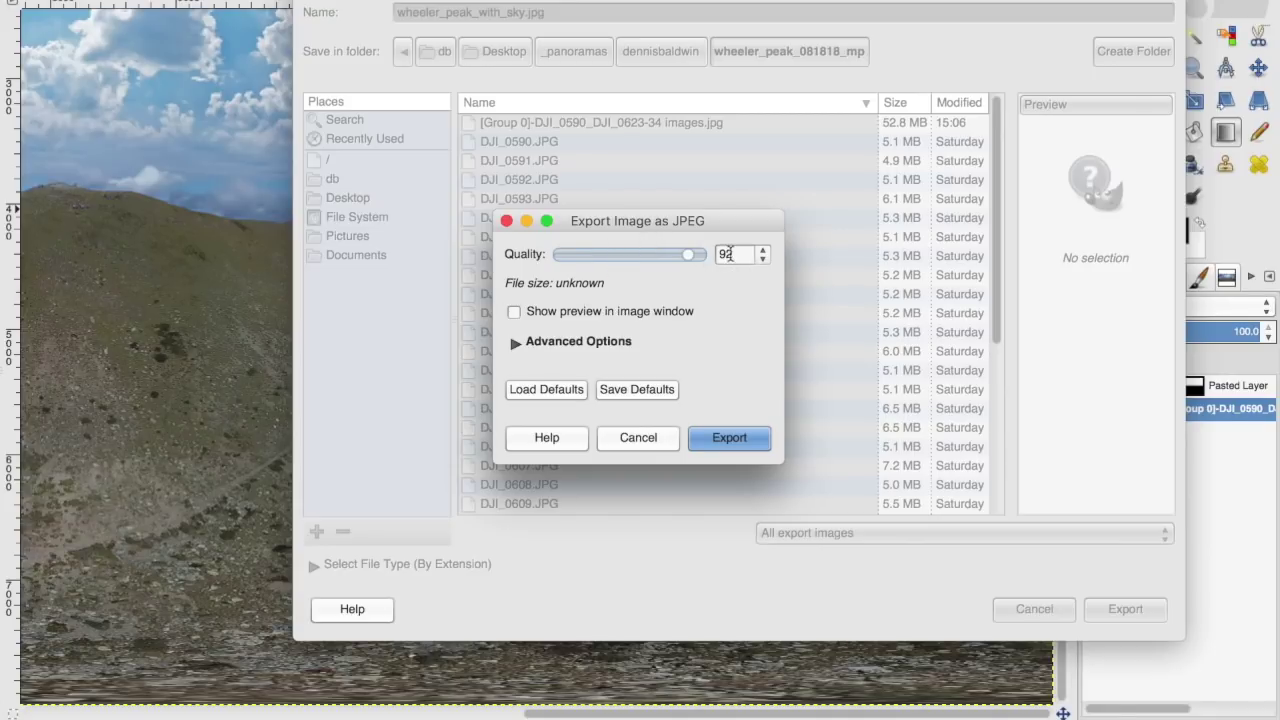
click(761, 261)
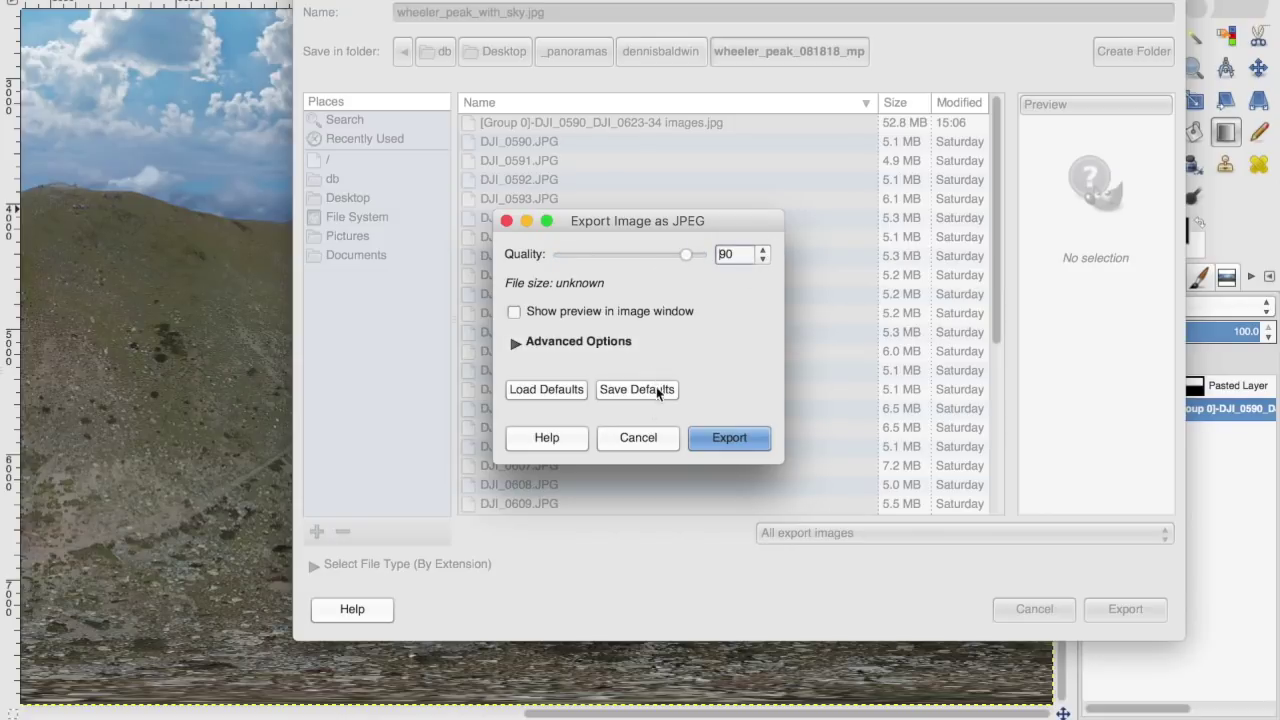
click(727, 440)
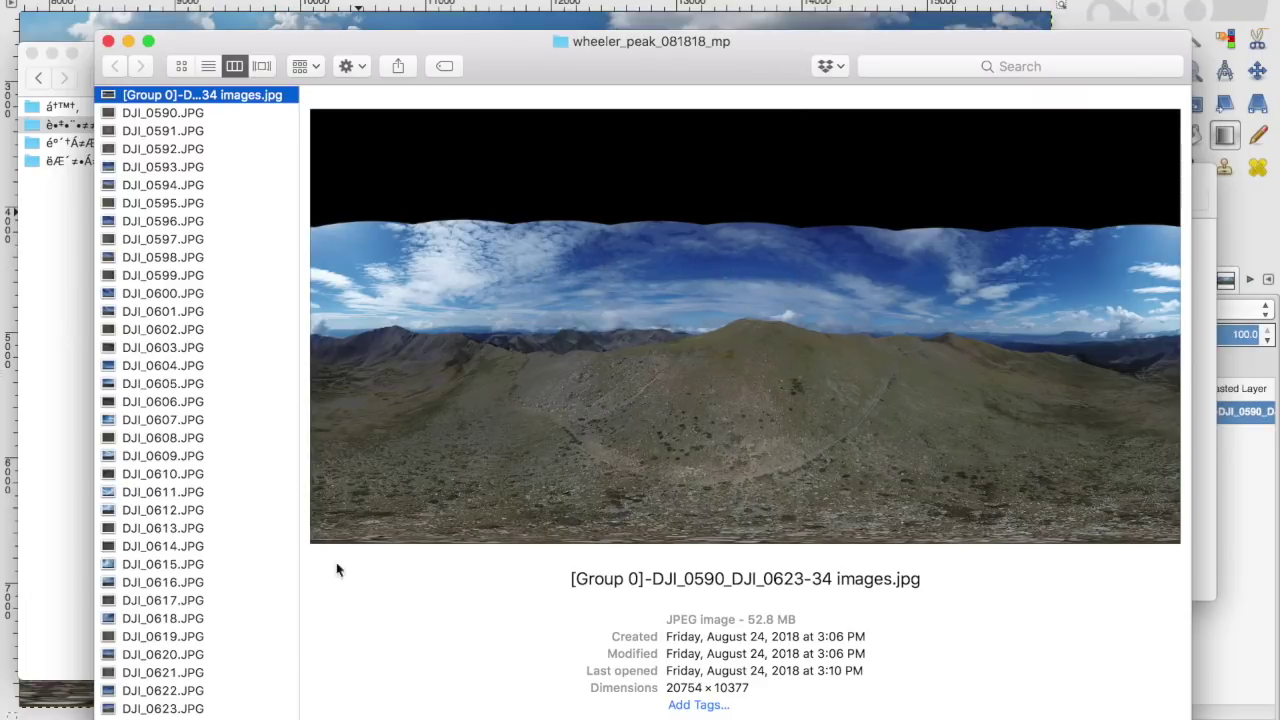
Step: Preview the 16000×8000, 29.7 MB wheeler_peak_with_sky.jpg, then return to the DronePan Community tab in Chrome
click(180, 717)
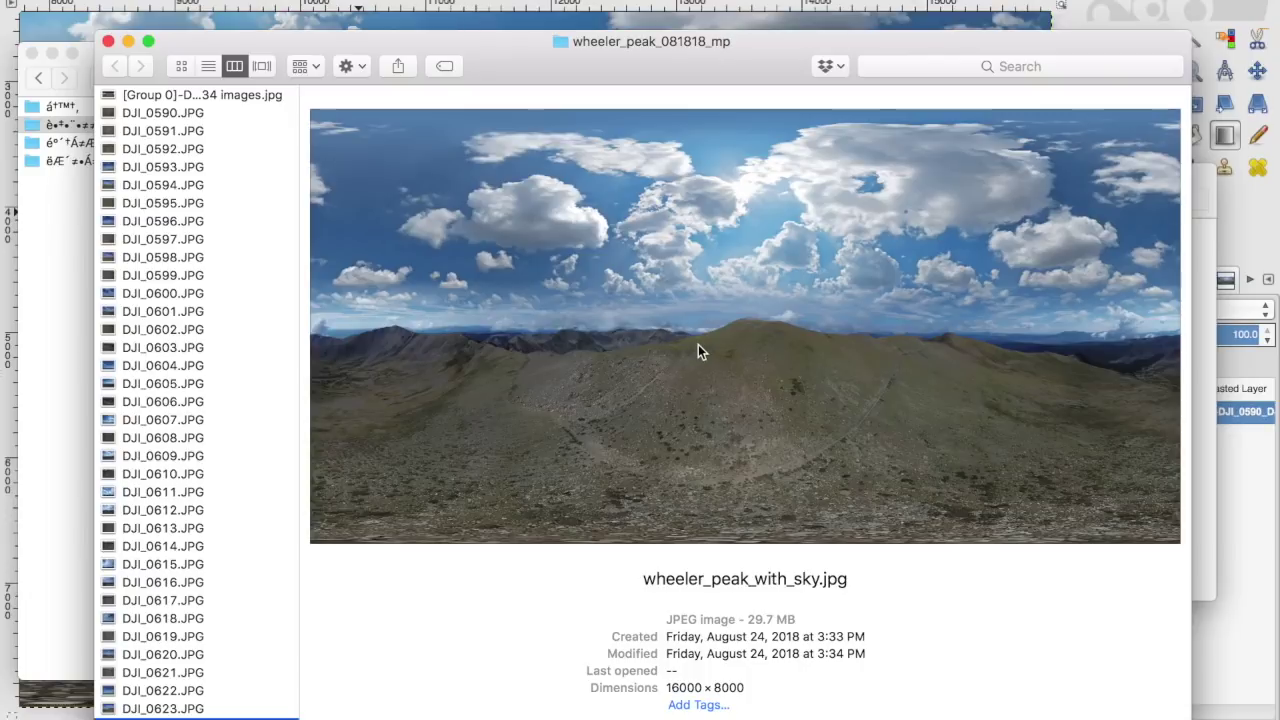
key(super+Tab)
key(super+Tab)
key(super+Tab)
key(super+Tab)
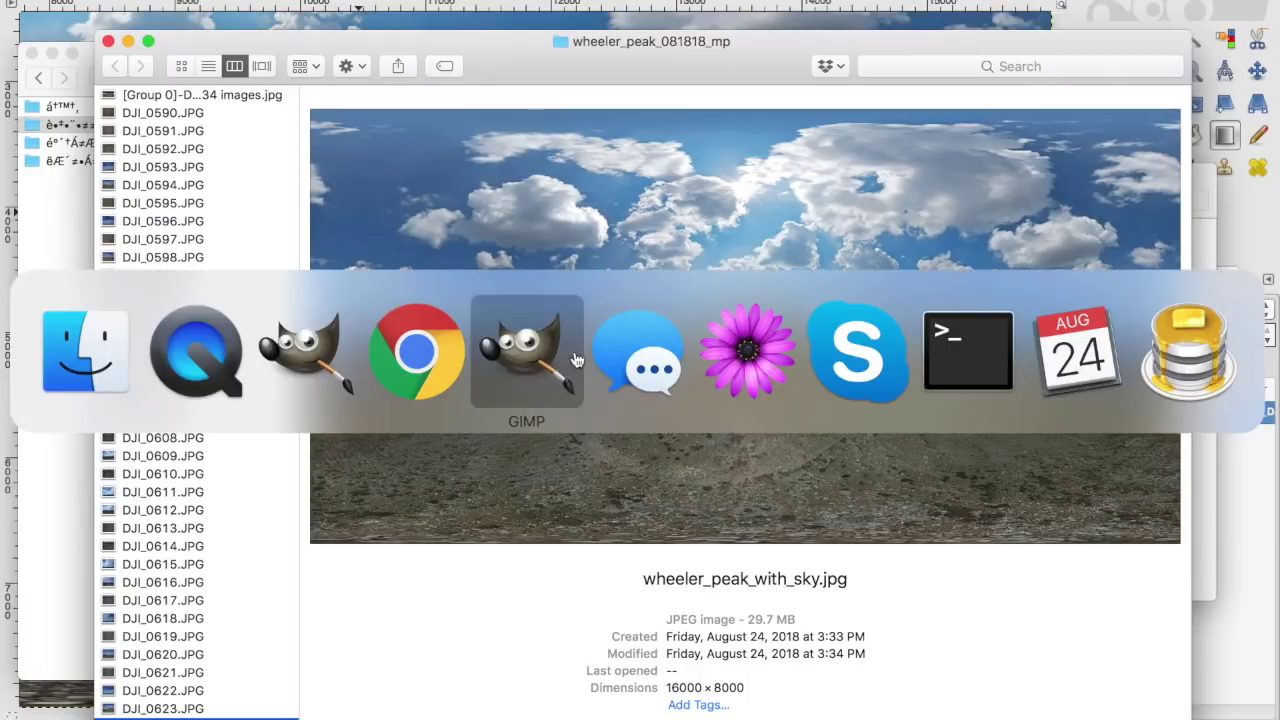
key(super+shift+Tab)
key(ctrl+Tab)
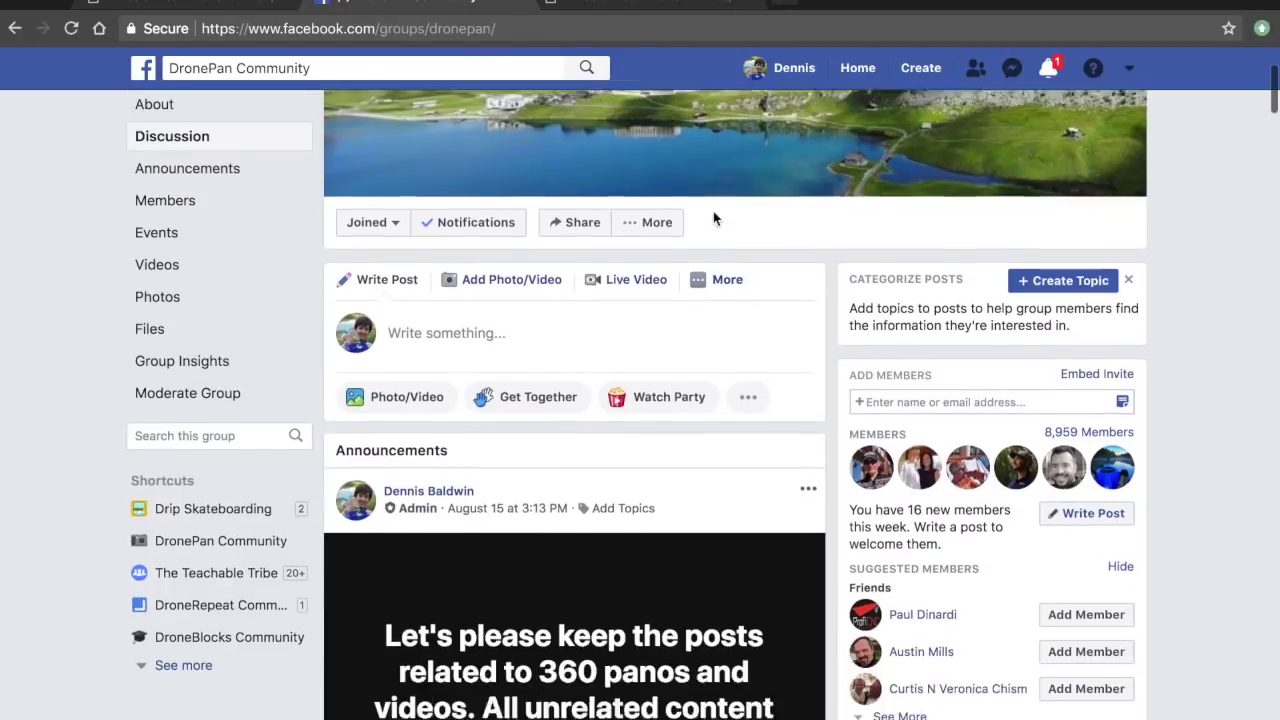
Step: Attach wheeler_peak_with_sky.jpg from dennisbaldwin > wheeler_peak_081818_mp to a new DronePan group post
click(715, 215)
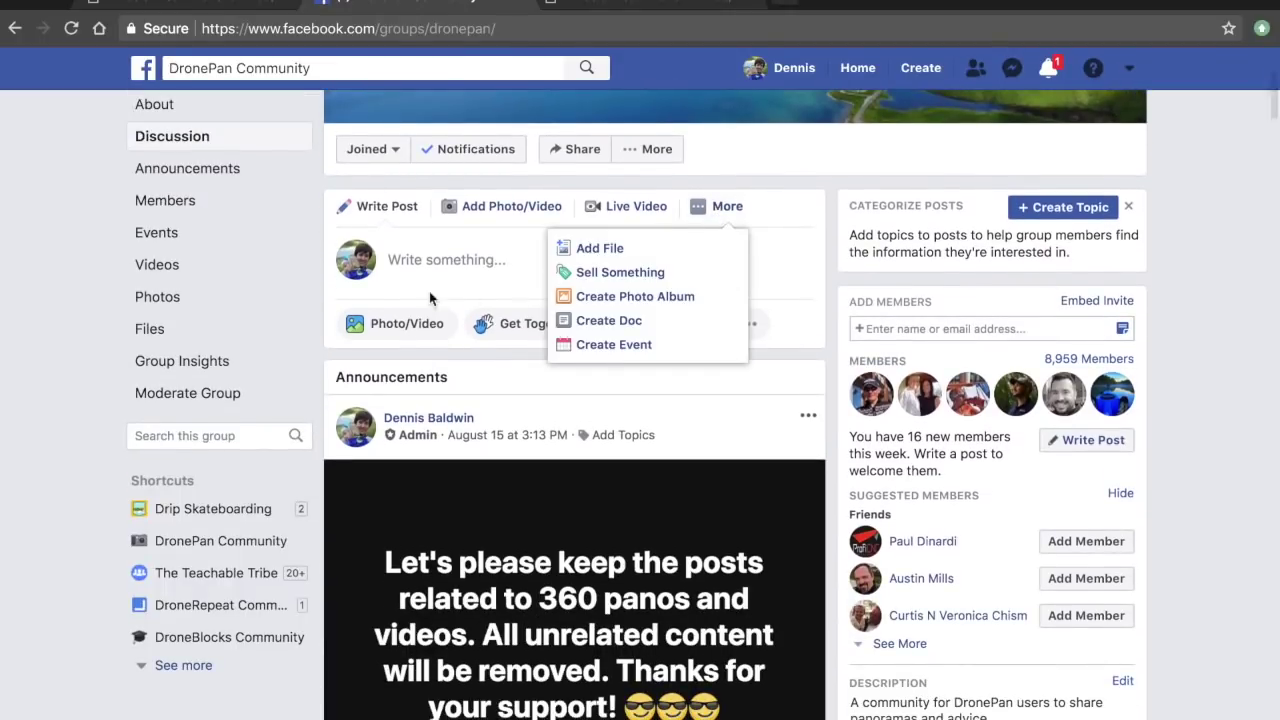
click(410, 330)
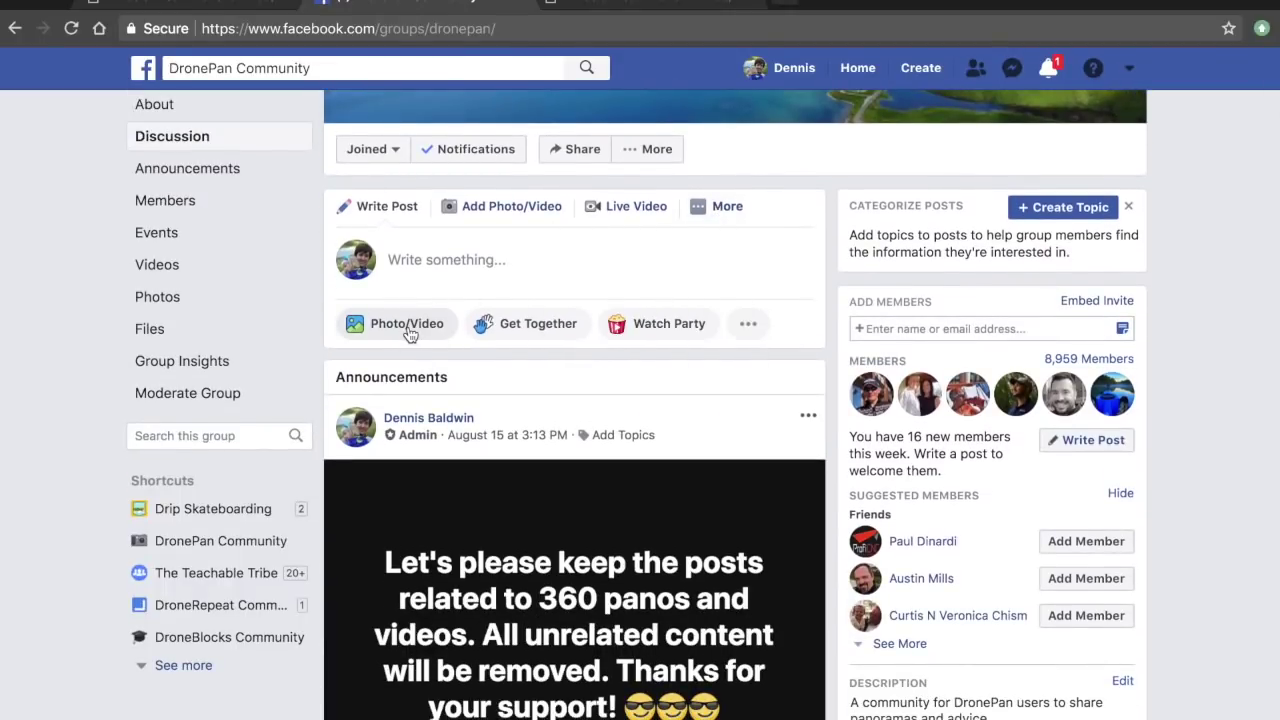
click(410, 330)
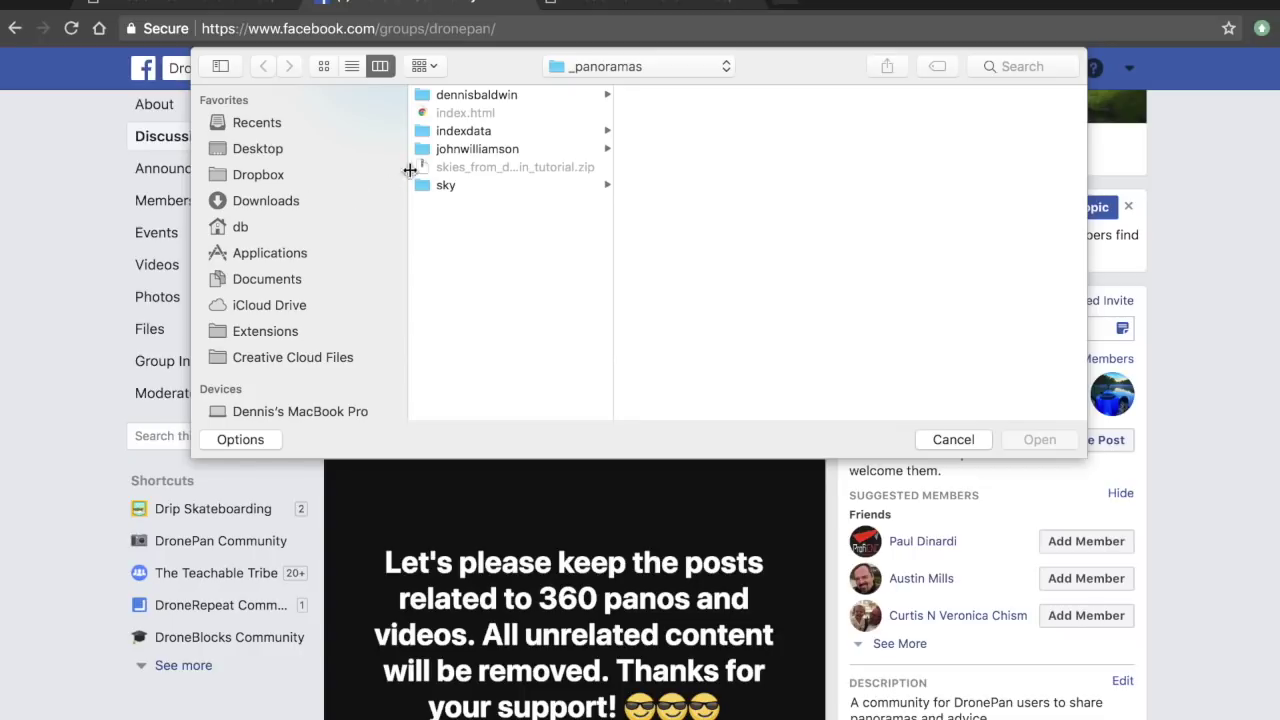
click(471, 187)
click(476, 96)
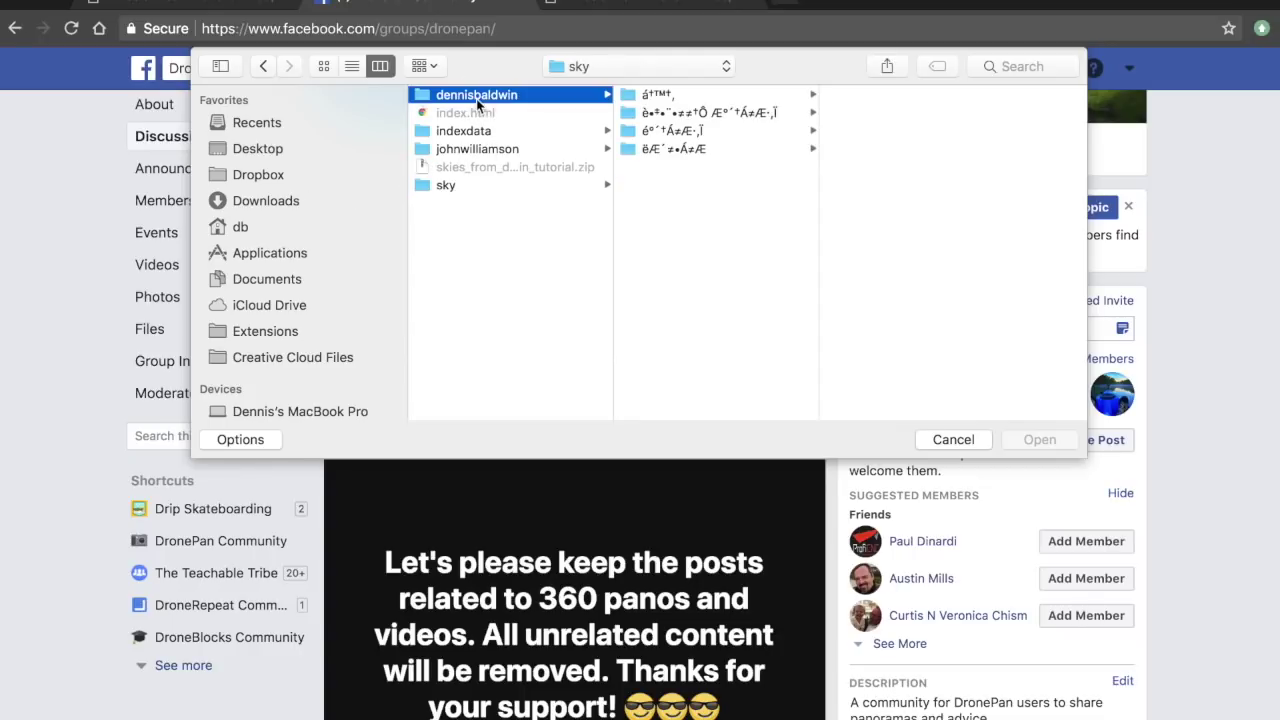
scroll(697, 206, down, 10)
click(741, 410)
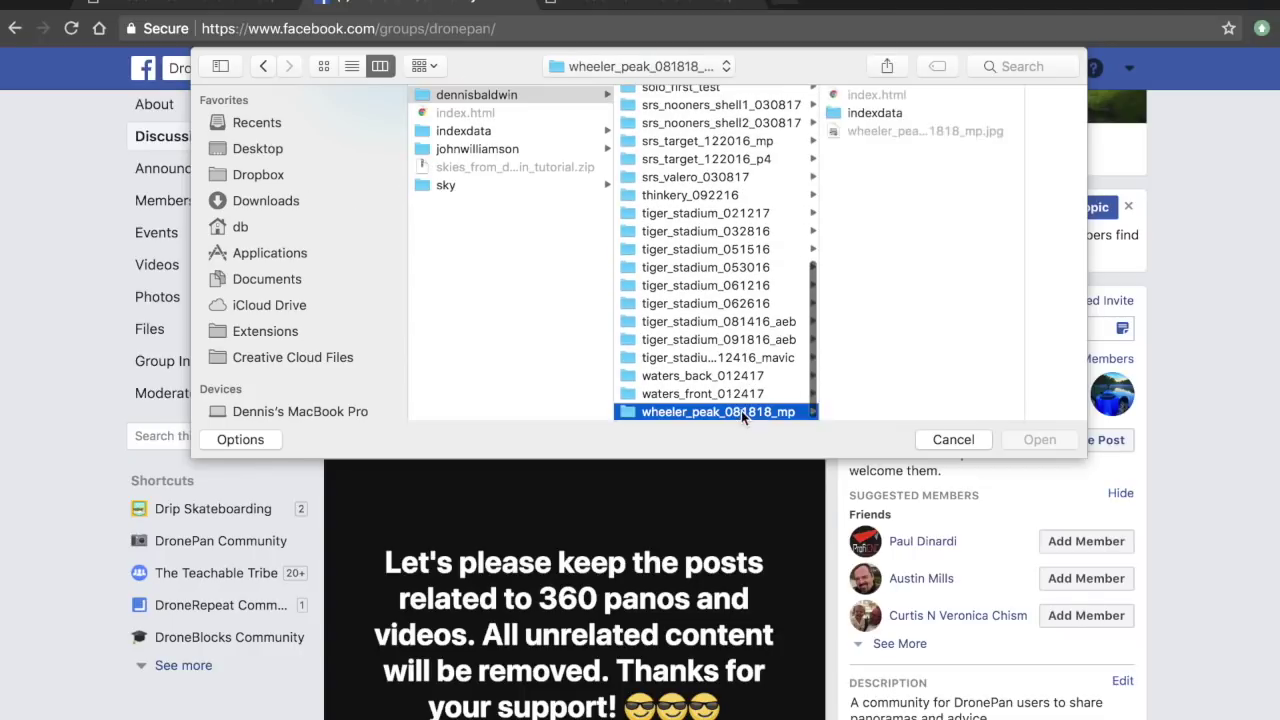
scroll(925, 300, down, 8)
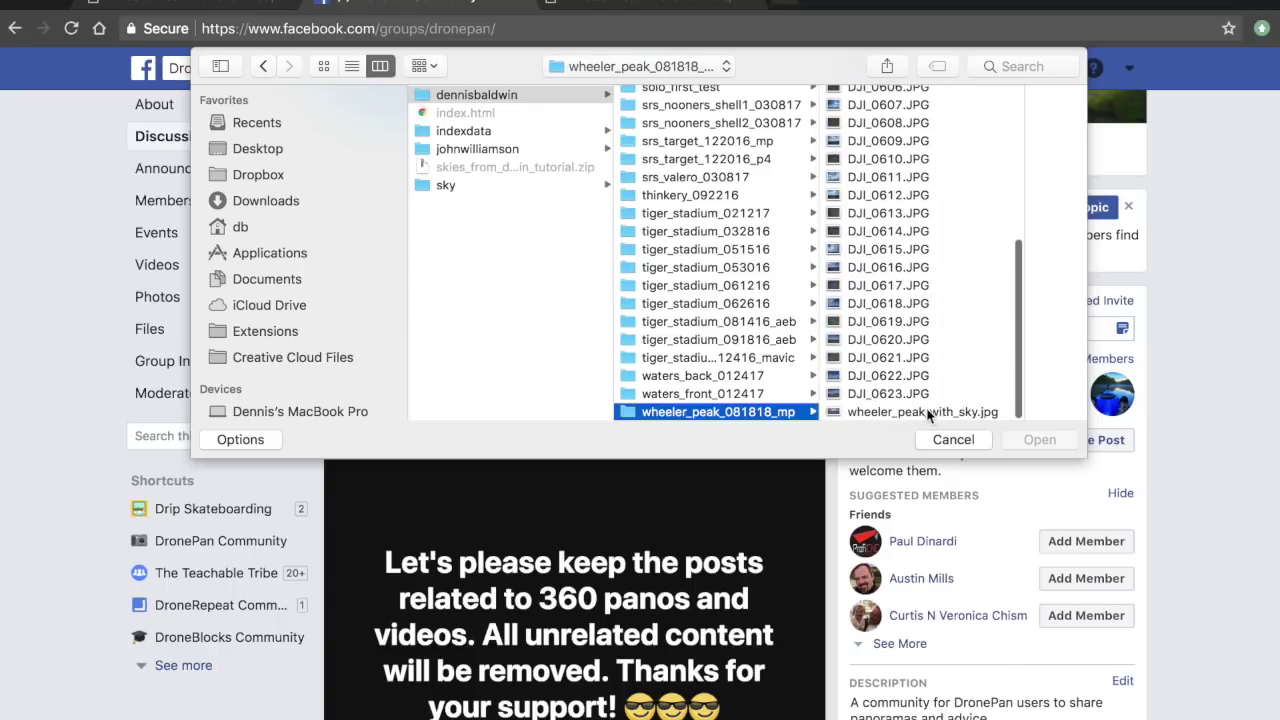
click(926, 408)
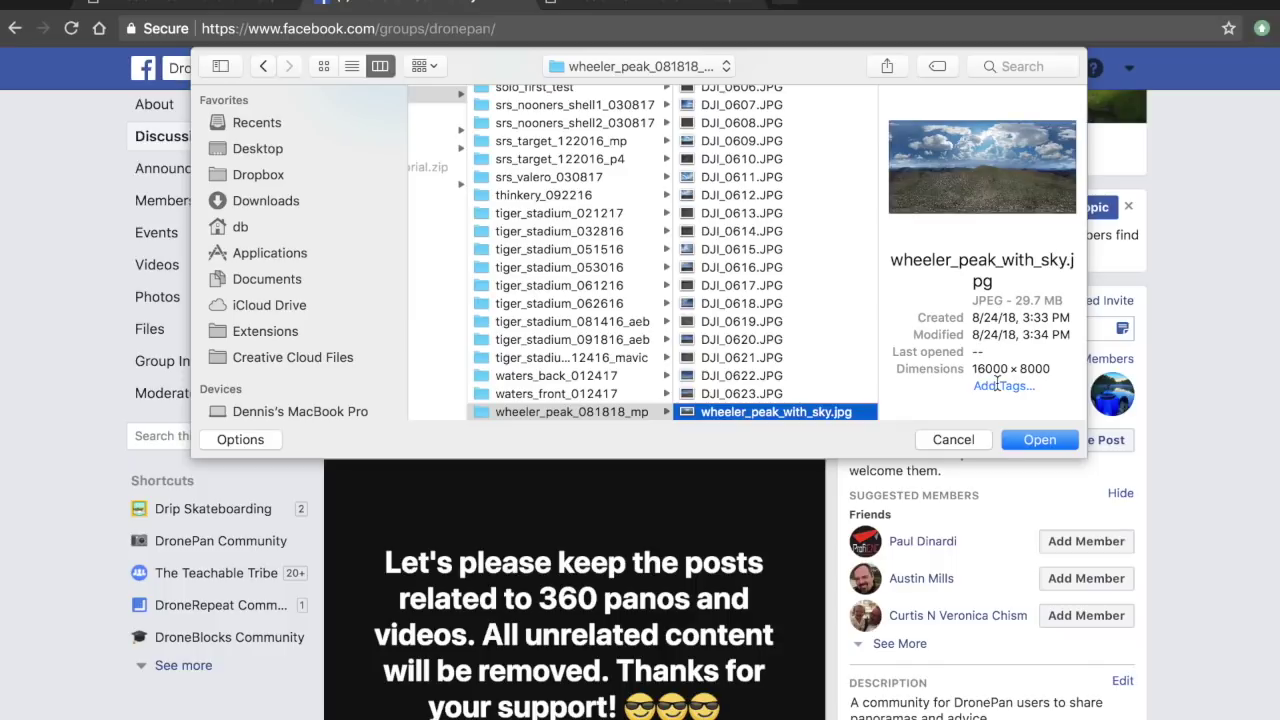
click(1052, 442)
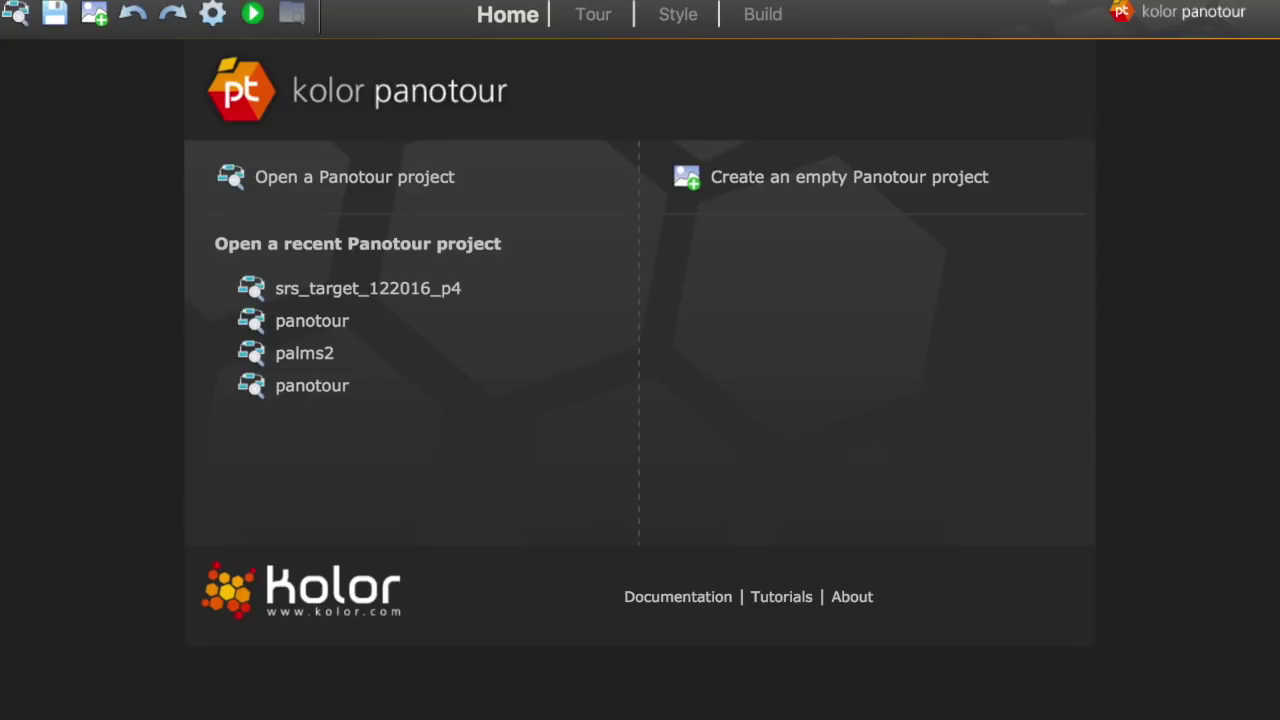
Step: Add wheeler_peak_with_sky.jpg from the wheeler_peak_081818_mp folder as the tour's panorama
click(106, 22)
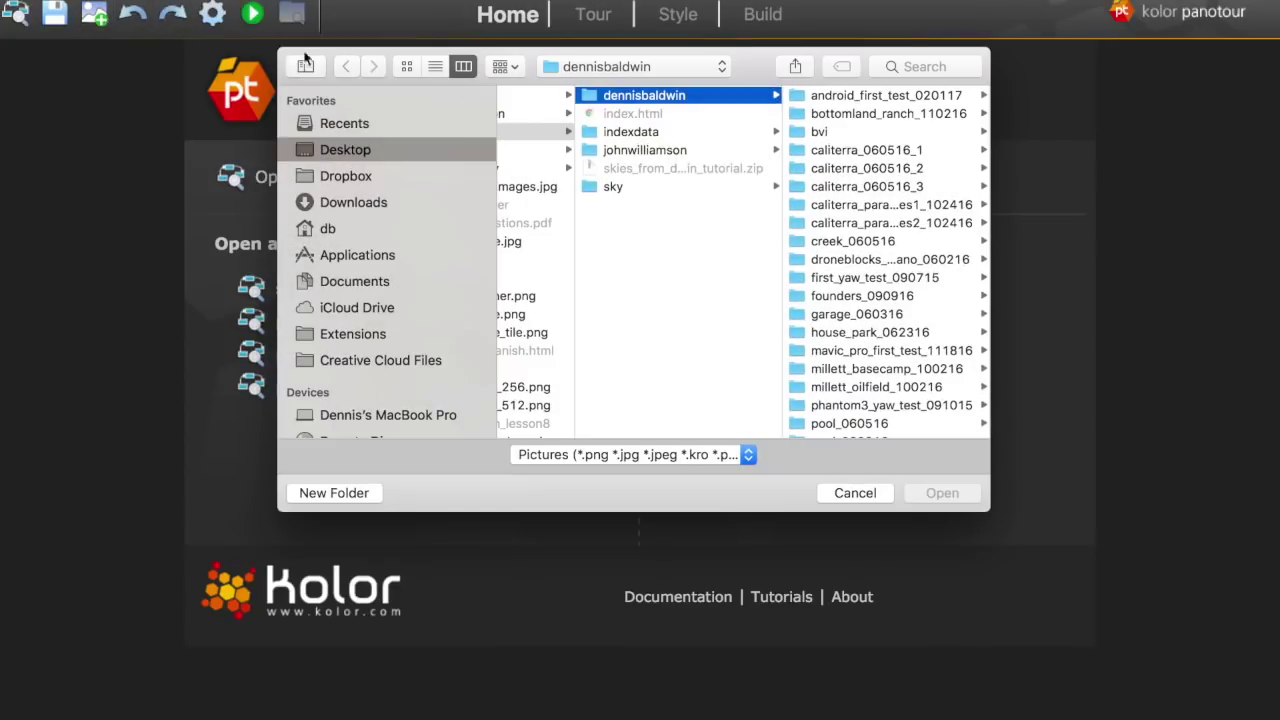
scroll(916, 288, down, 10)
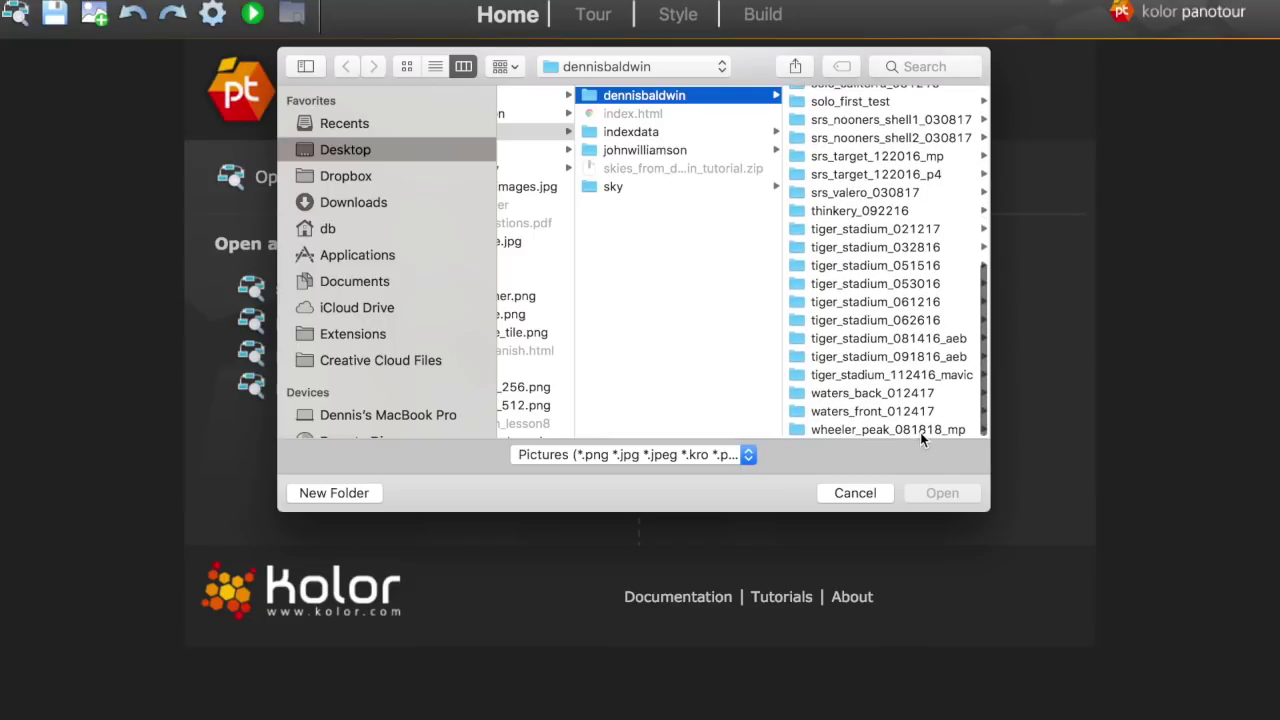
click(920, 432)
scroll(895, 215, down, 5)
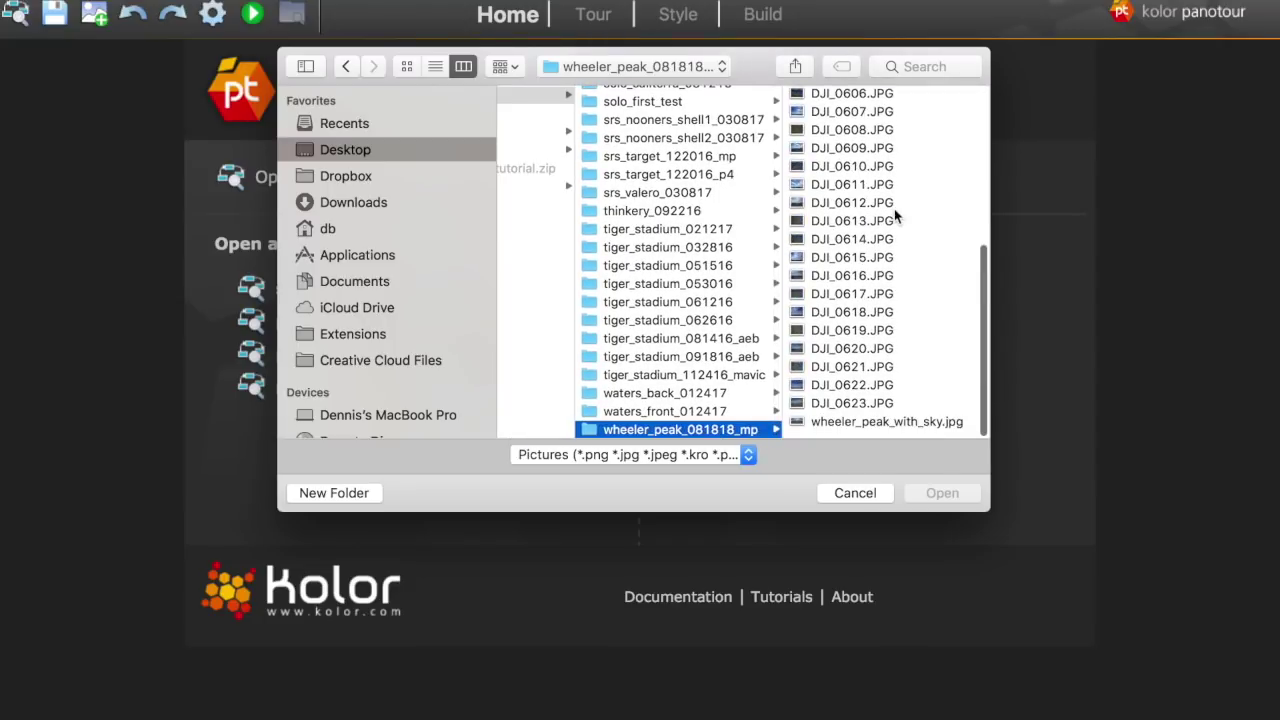
click(860, 432)
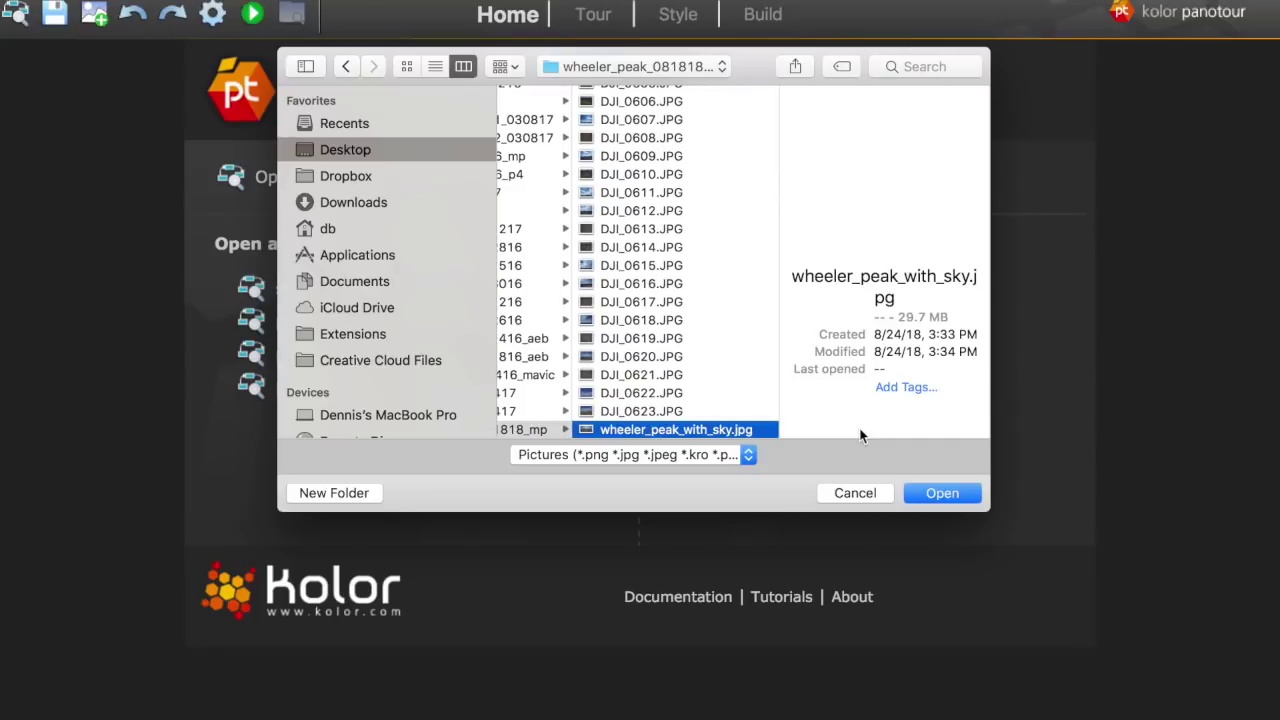
click(943, 493)
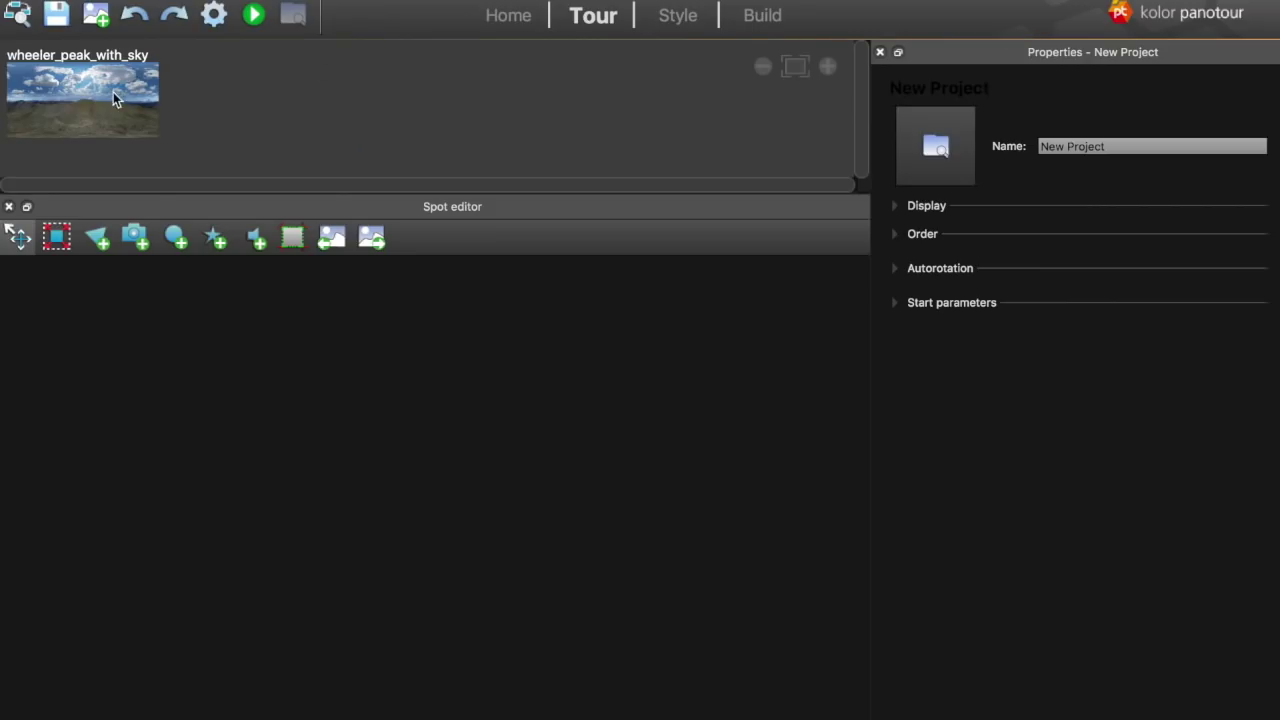
Step: Aim the panorama preview at the horizon and save it as the default view (yaw -0.89°)
click(102, 95)
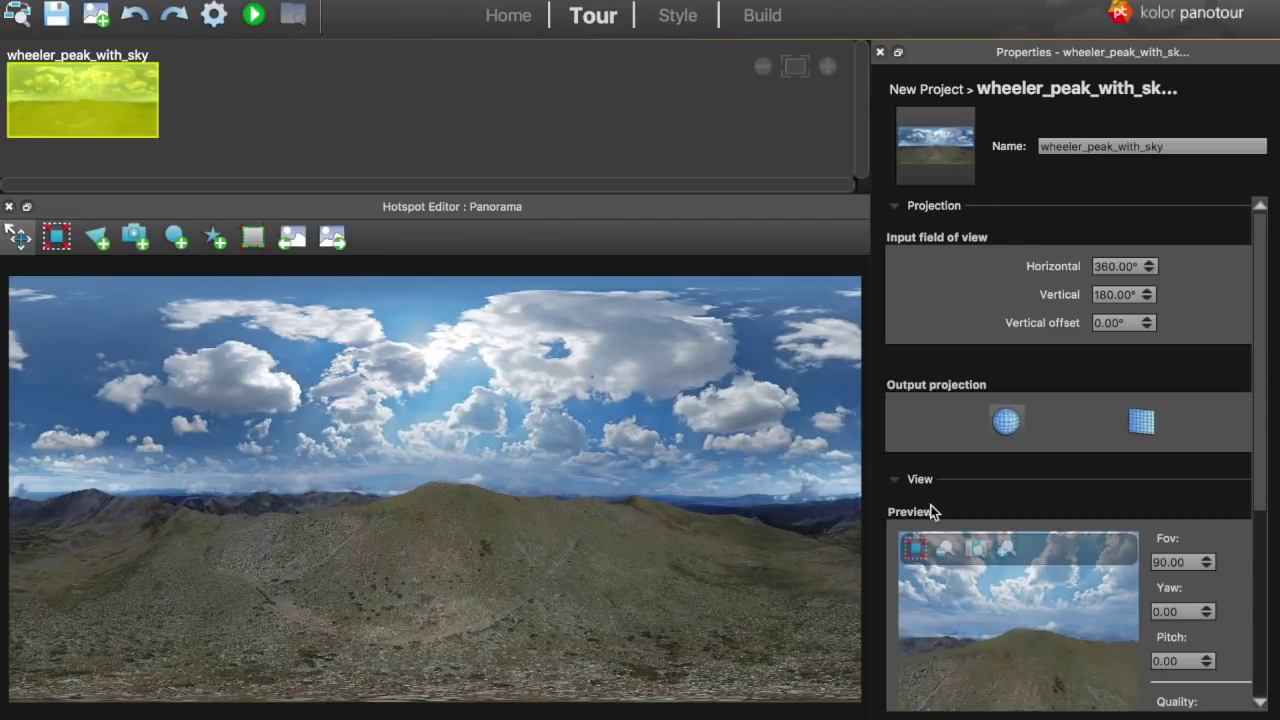
drag(1260, 455, 1263, 548)
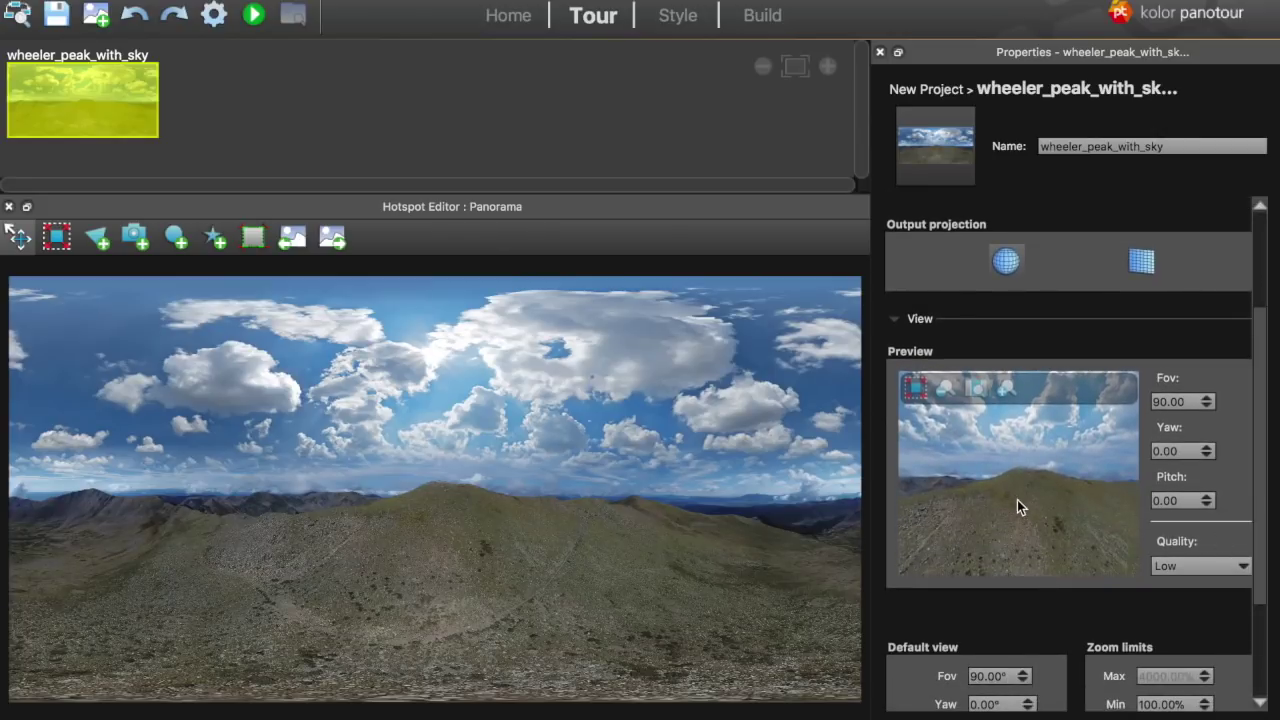
mouse_move(1025, 515)
mouse_down()
mouse_move(1023, 303)
mouse_move(1028, 574)
mouse_move(1023, 531)
mouse_up()
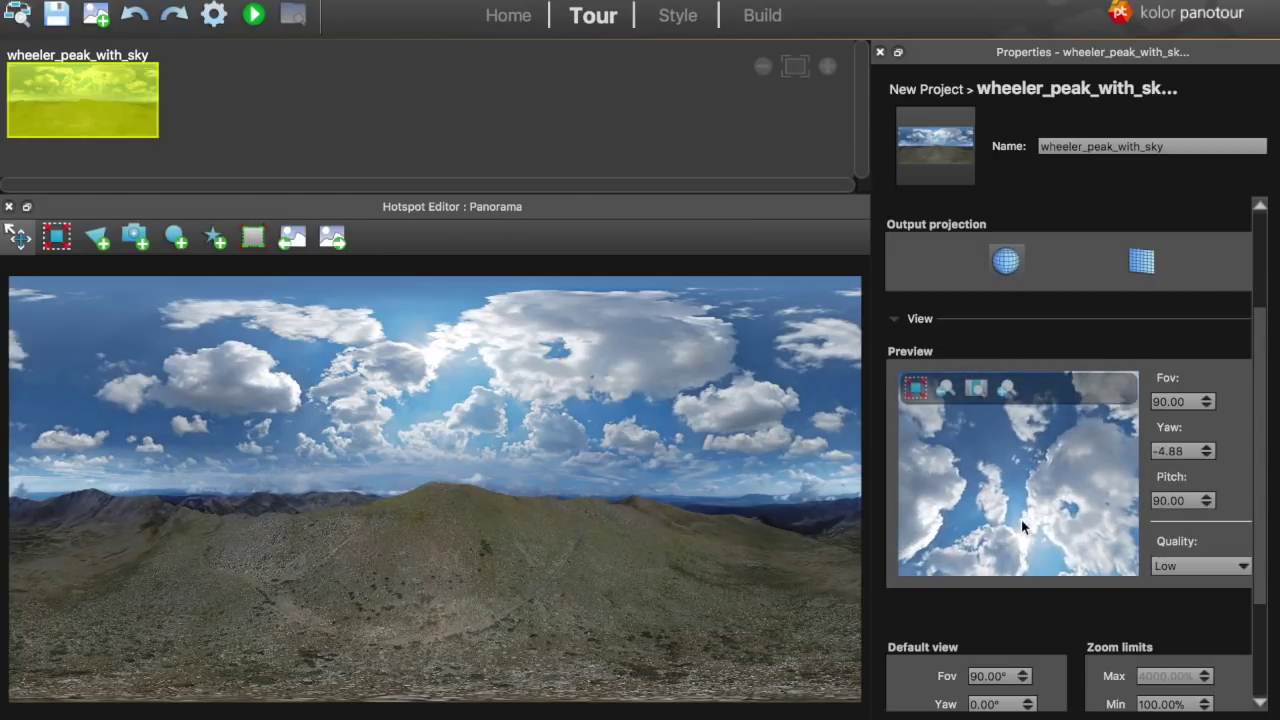
drag(1018, 462, 1060, 508)
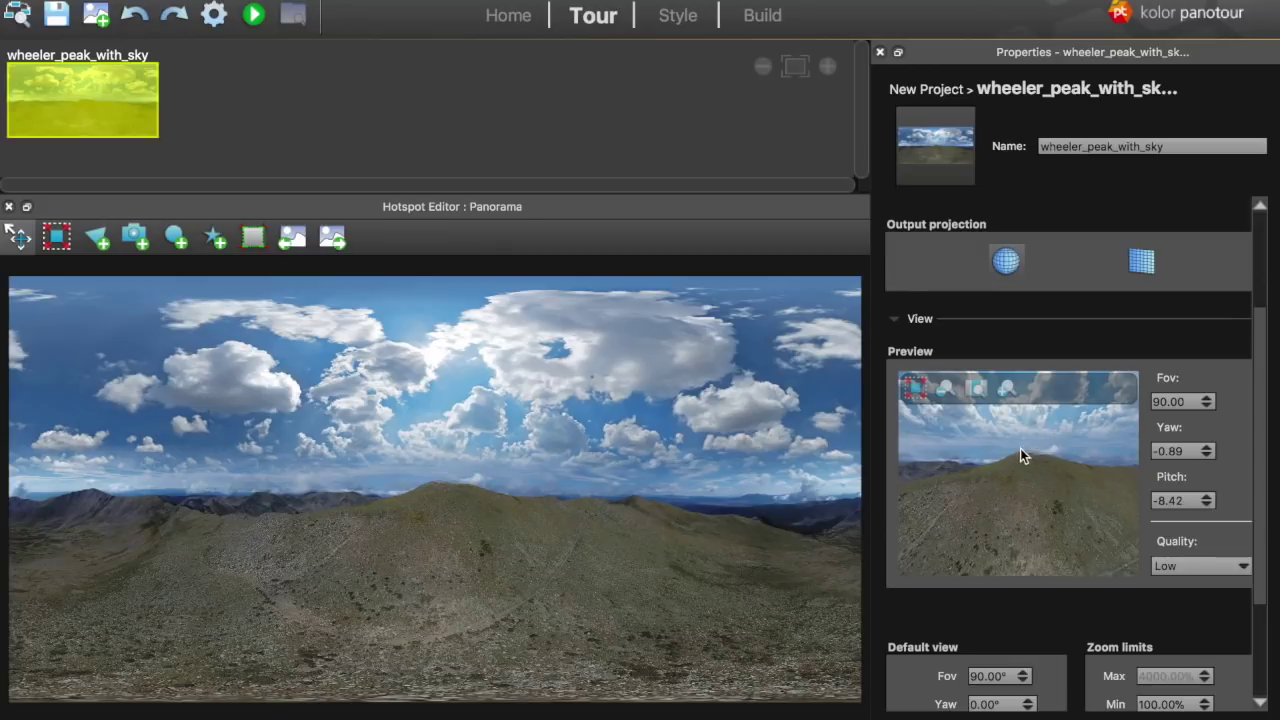
click(976, 394)
Step: Add the Classic Control Bar from the Style view's Control Bar styles
click(681, 18)
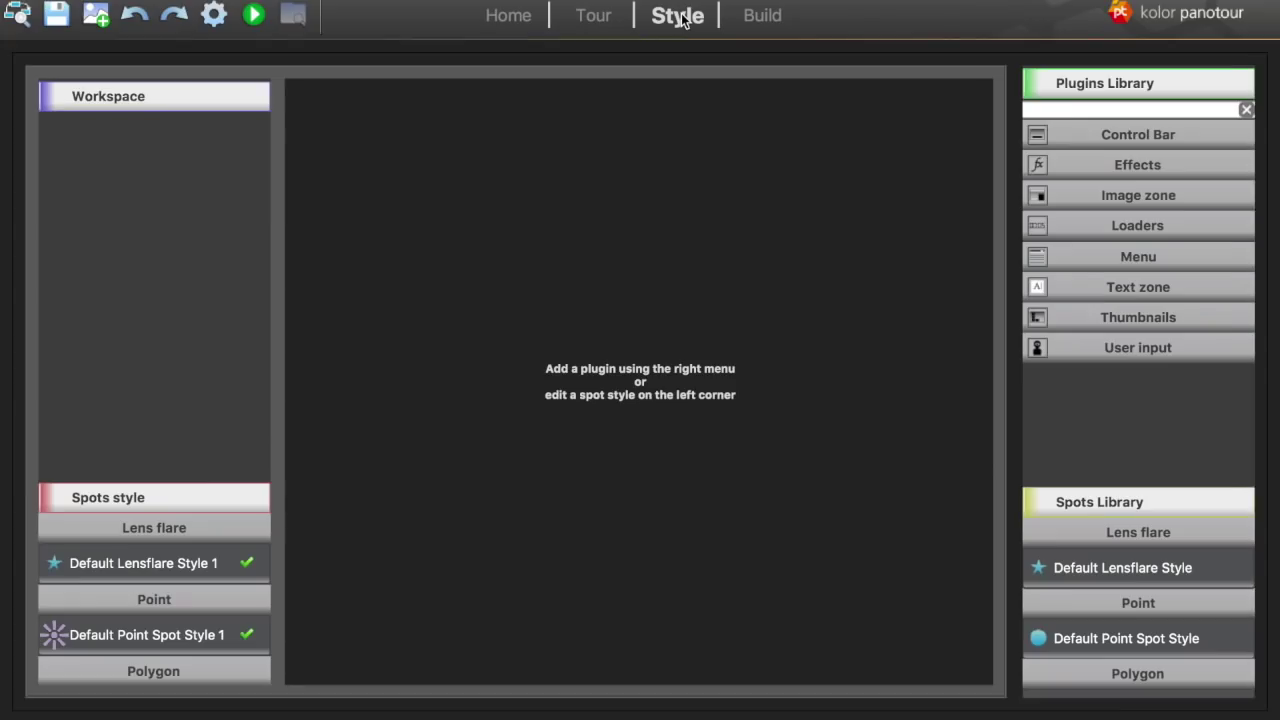
click(1131, 130)
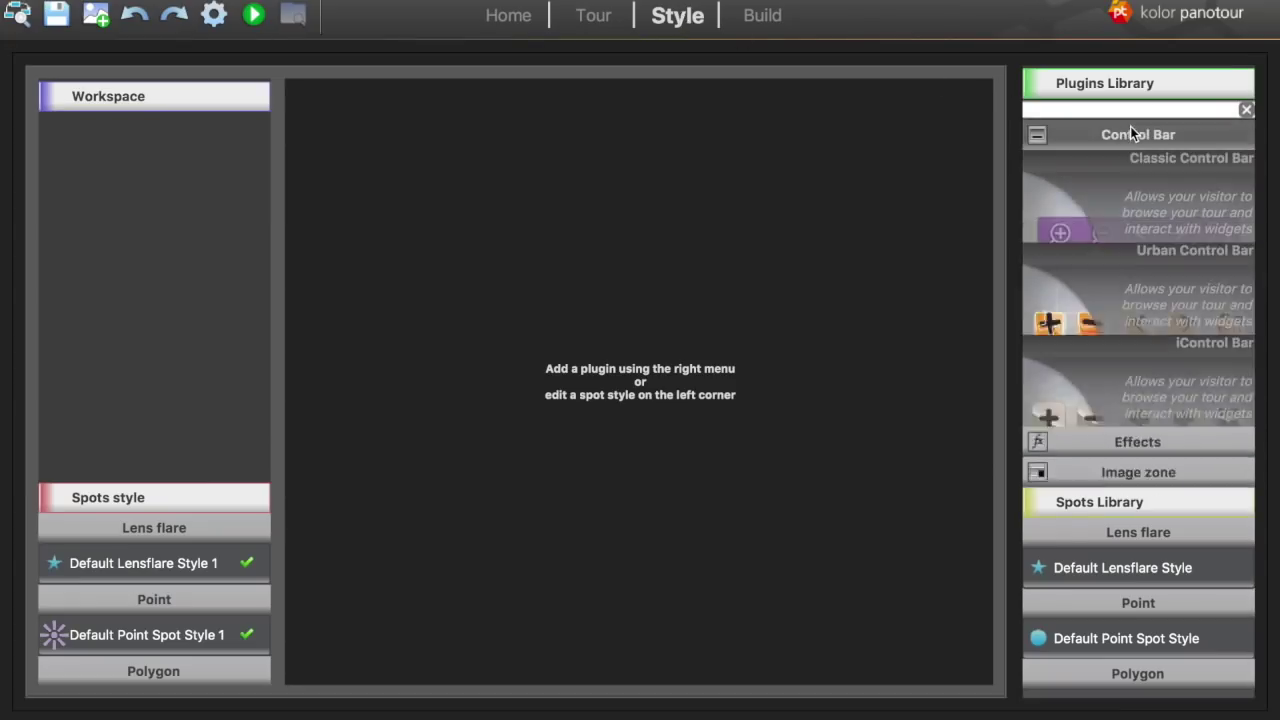
double_click(1081, 226)
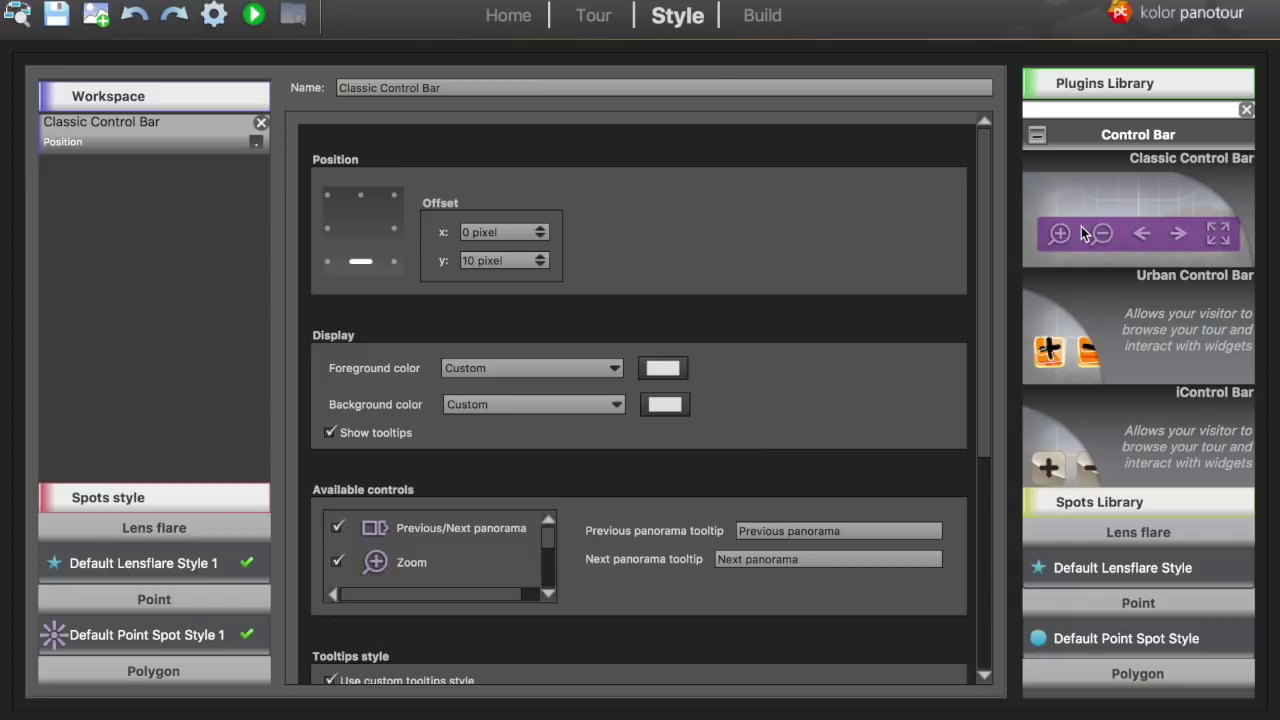
scroll(669, 311, down, 3)
scroll(669, 318, down, 2)
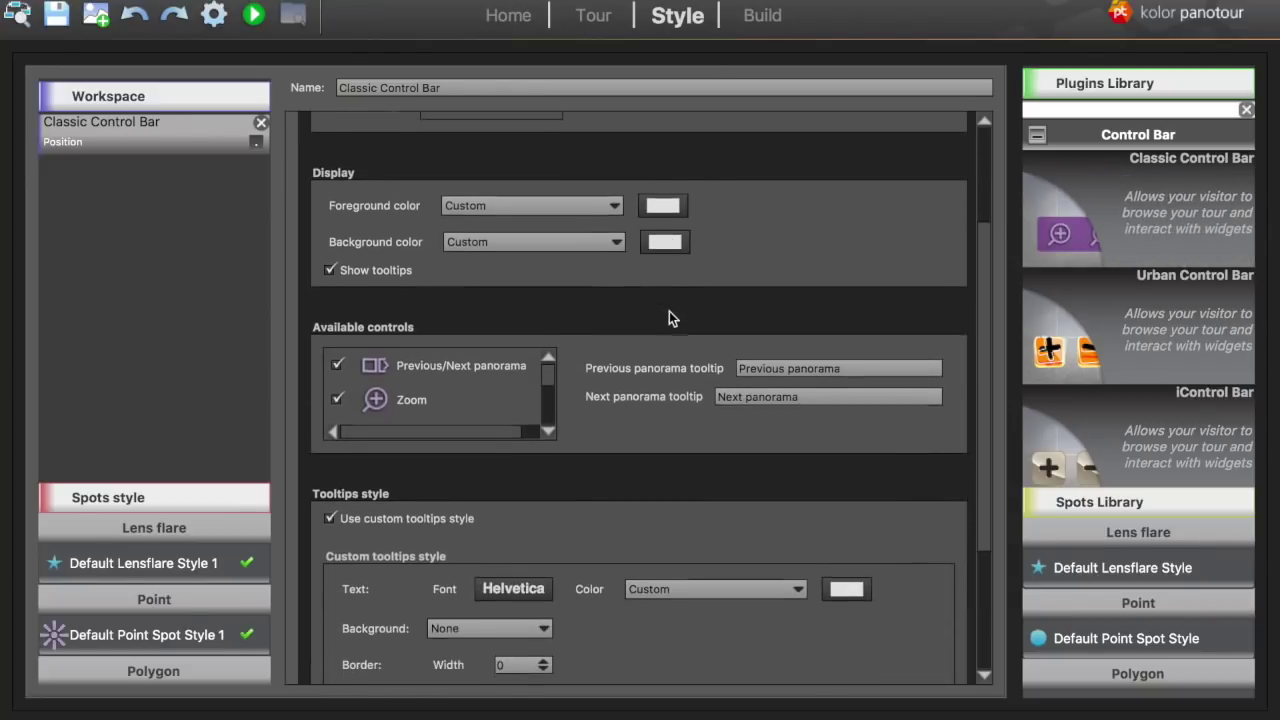
Step: Turn off the bar's Previous/Next panorama, help screen and mouse navigation controls
click(337, 365)
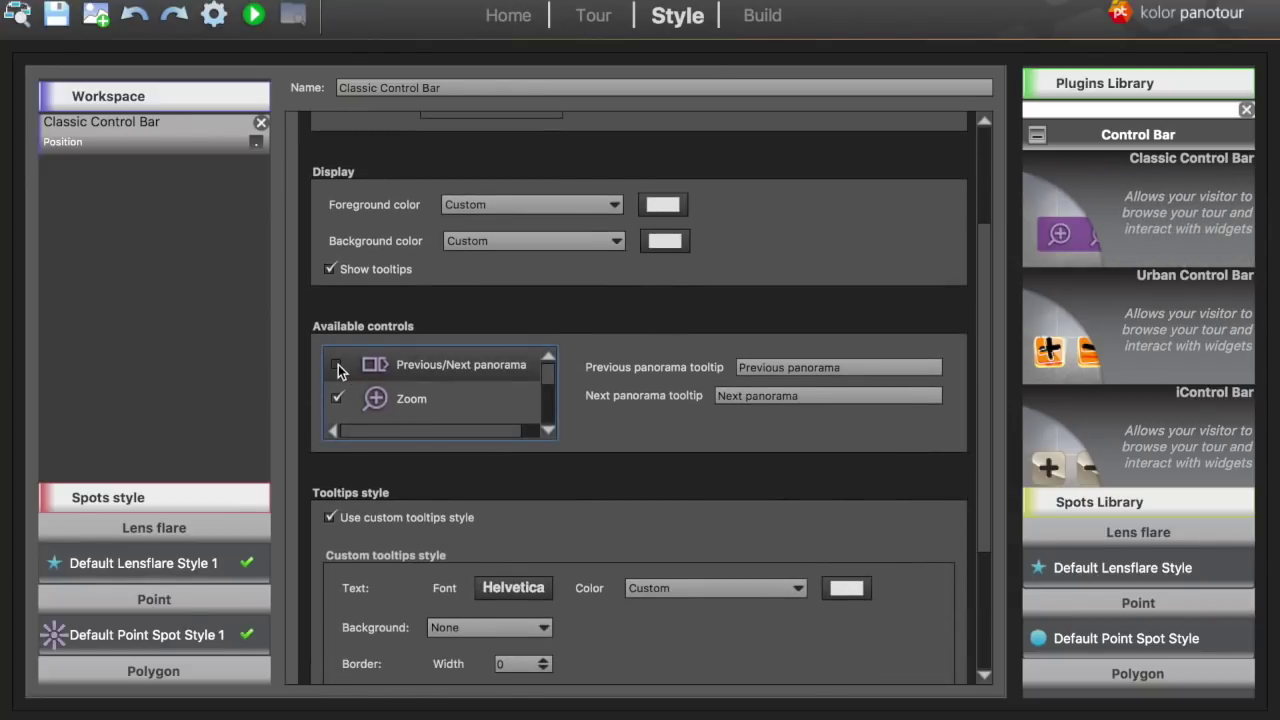
click(548, 430)
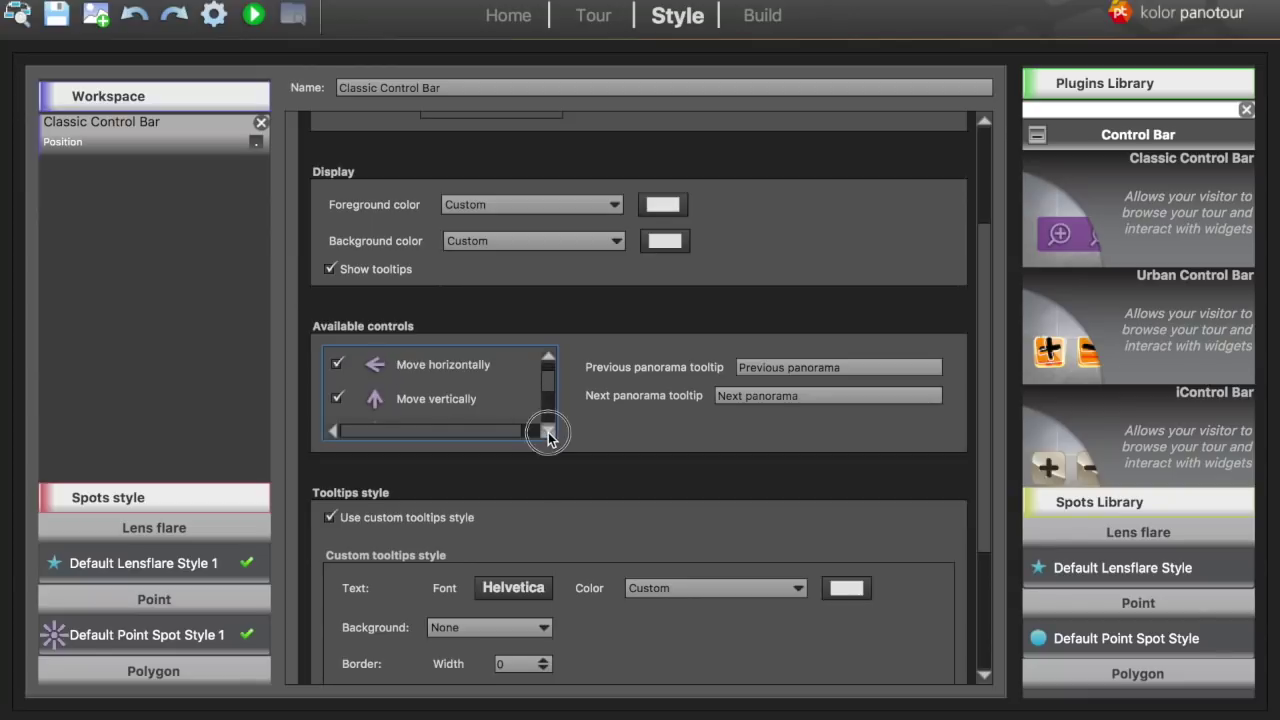
click(548, 430)
click(548, 432)
click(548, 432)
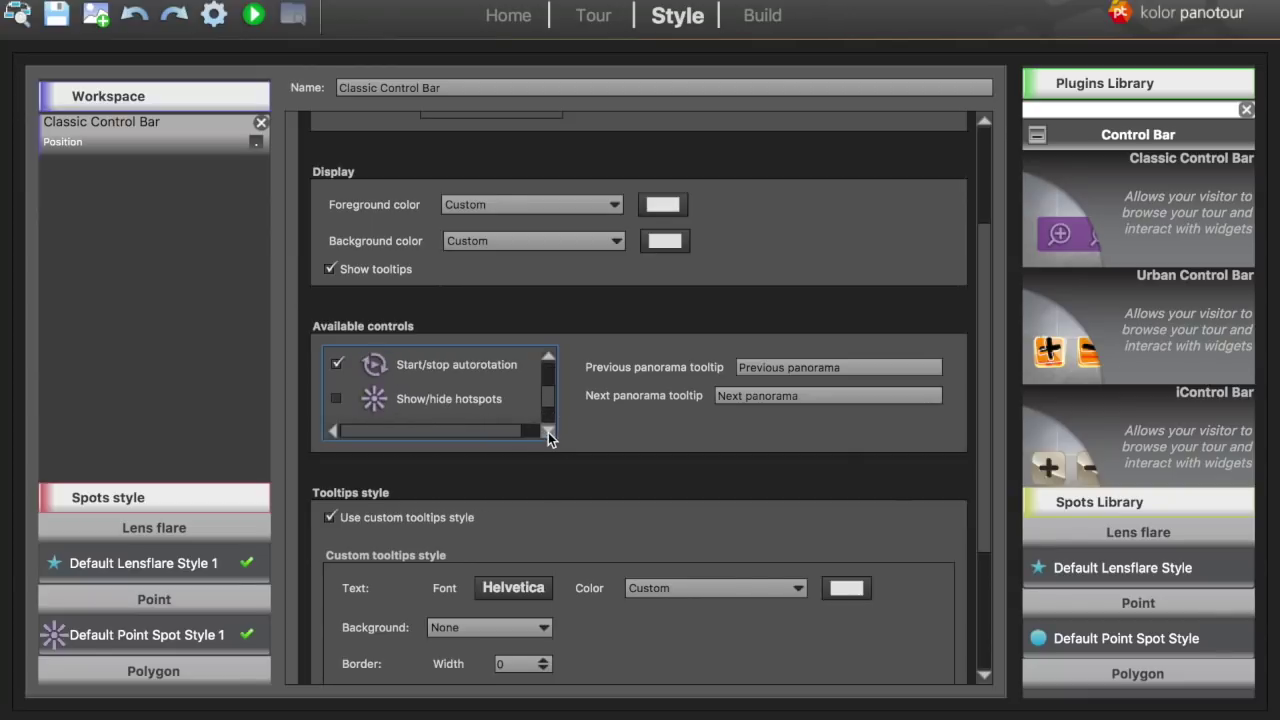
click(548, 432)
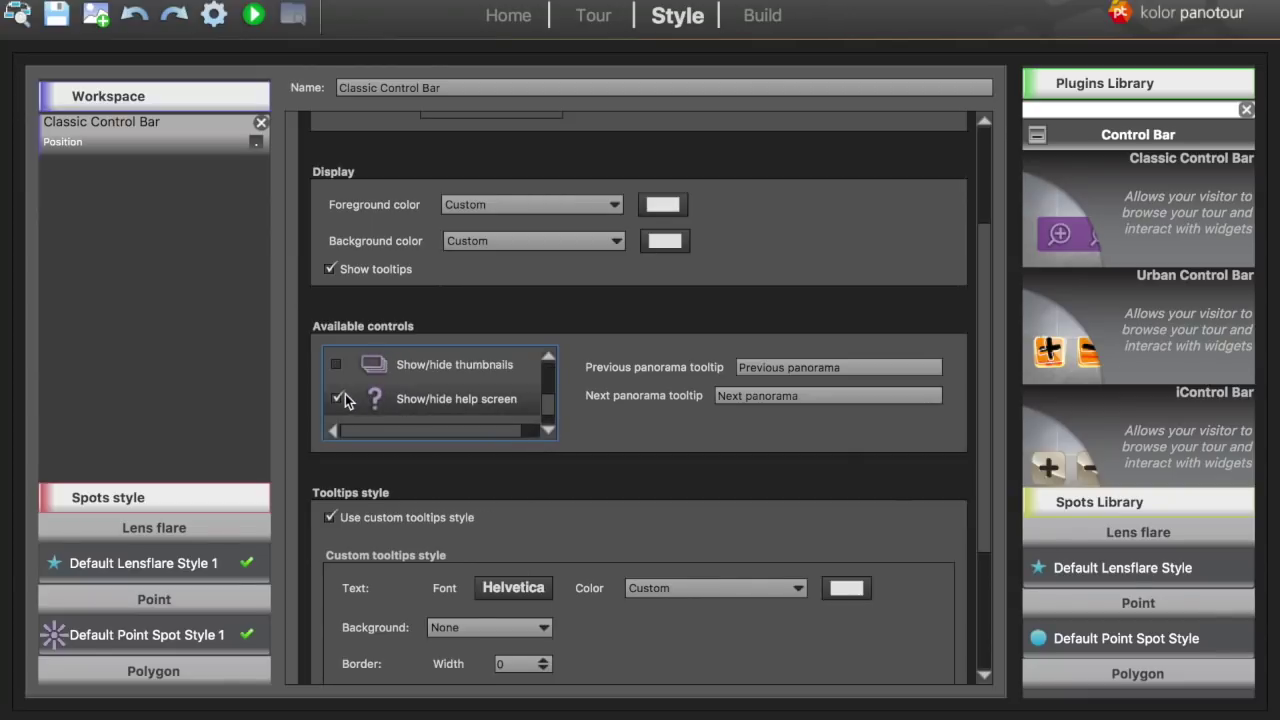
click(337, 398)
click(547, 430)
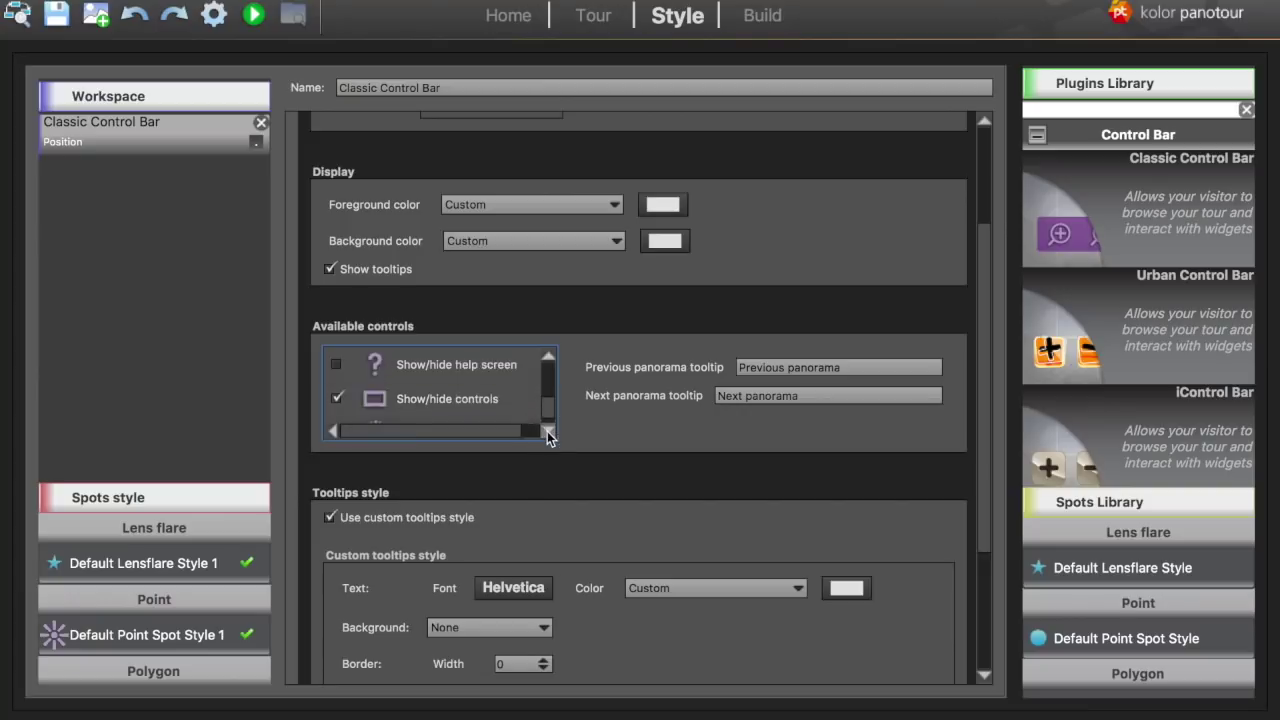
click(547, 430)
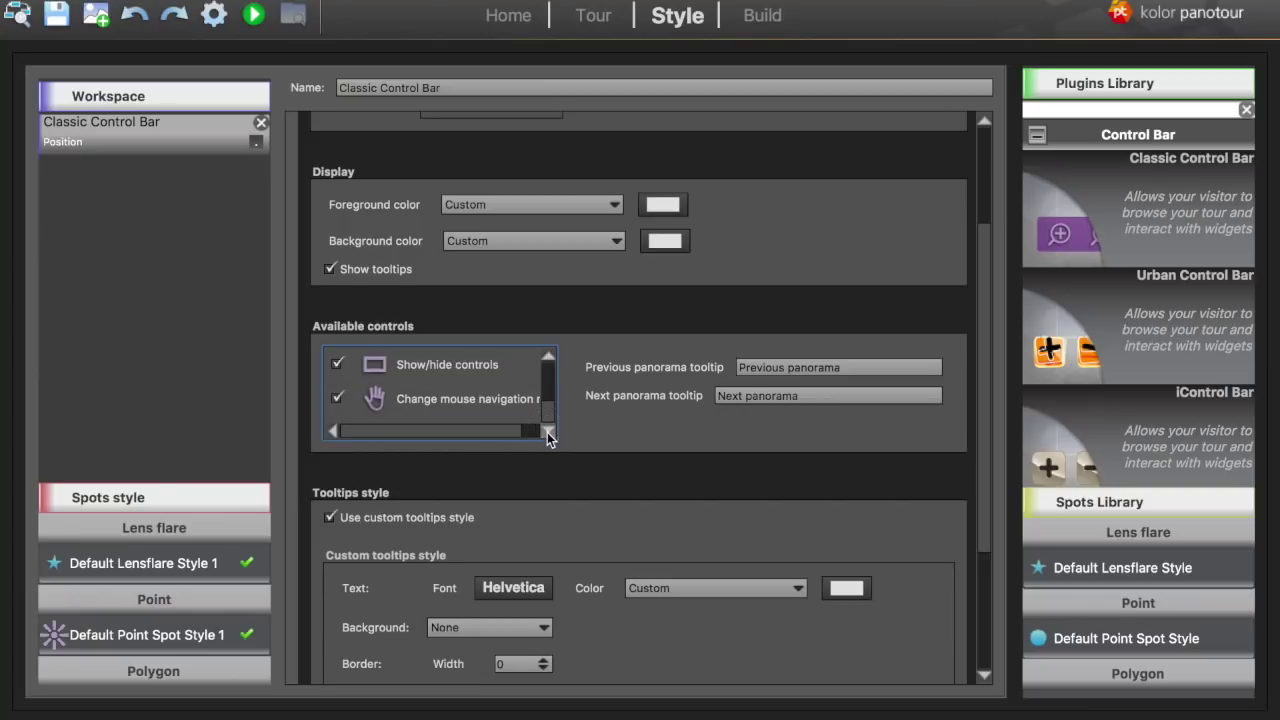
click(337, 399)
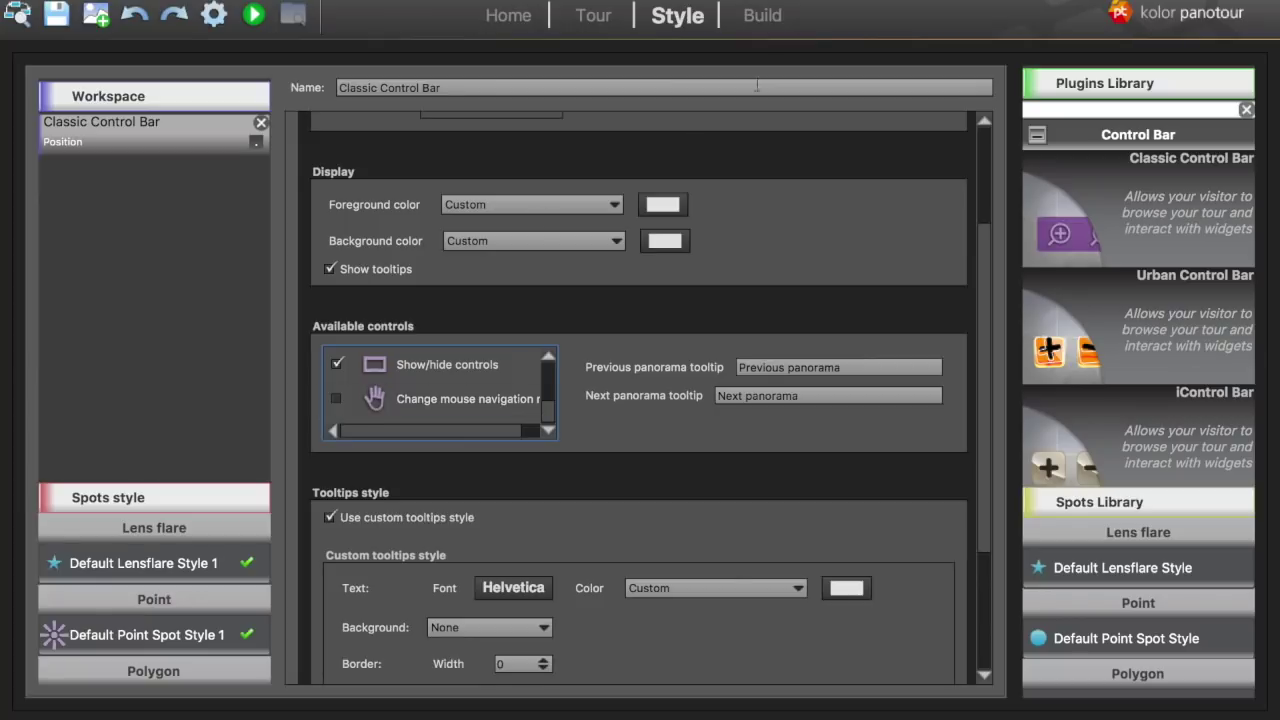
Step: Set the build output folder to wheeler_peak_081818_mp
click(758, 24)
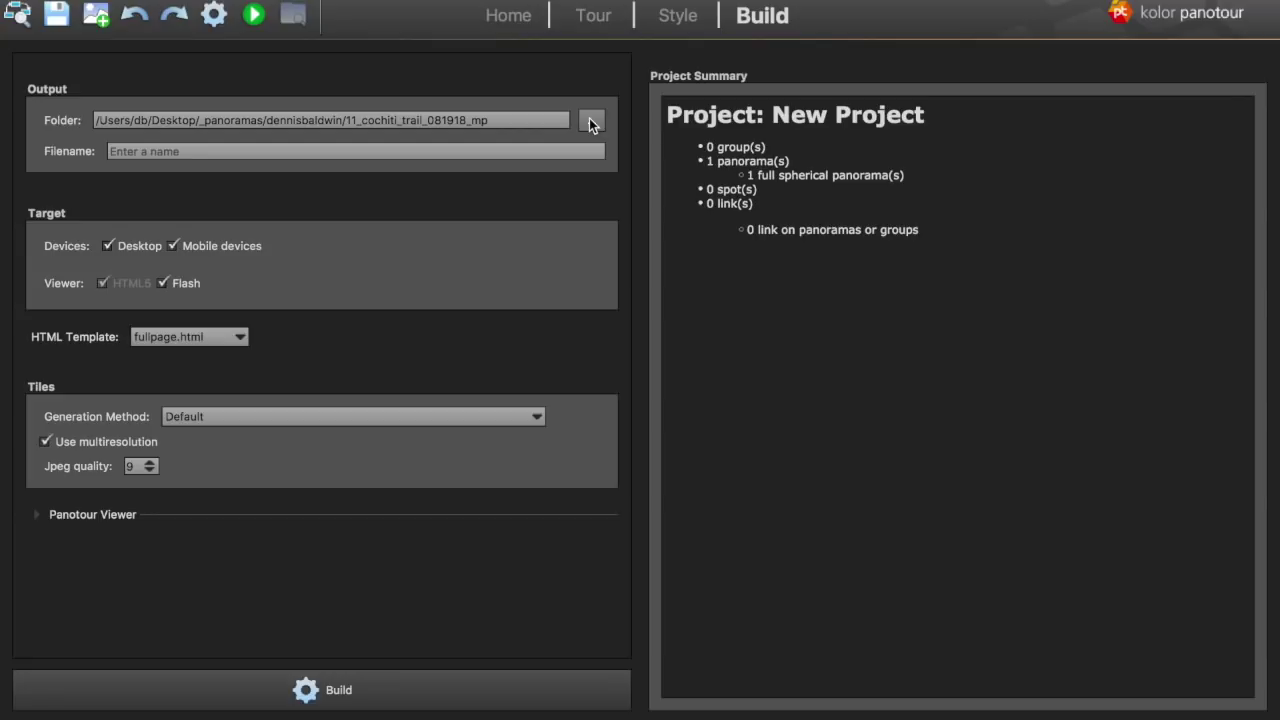
click(591, 121)
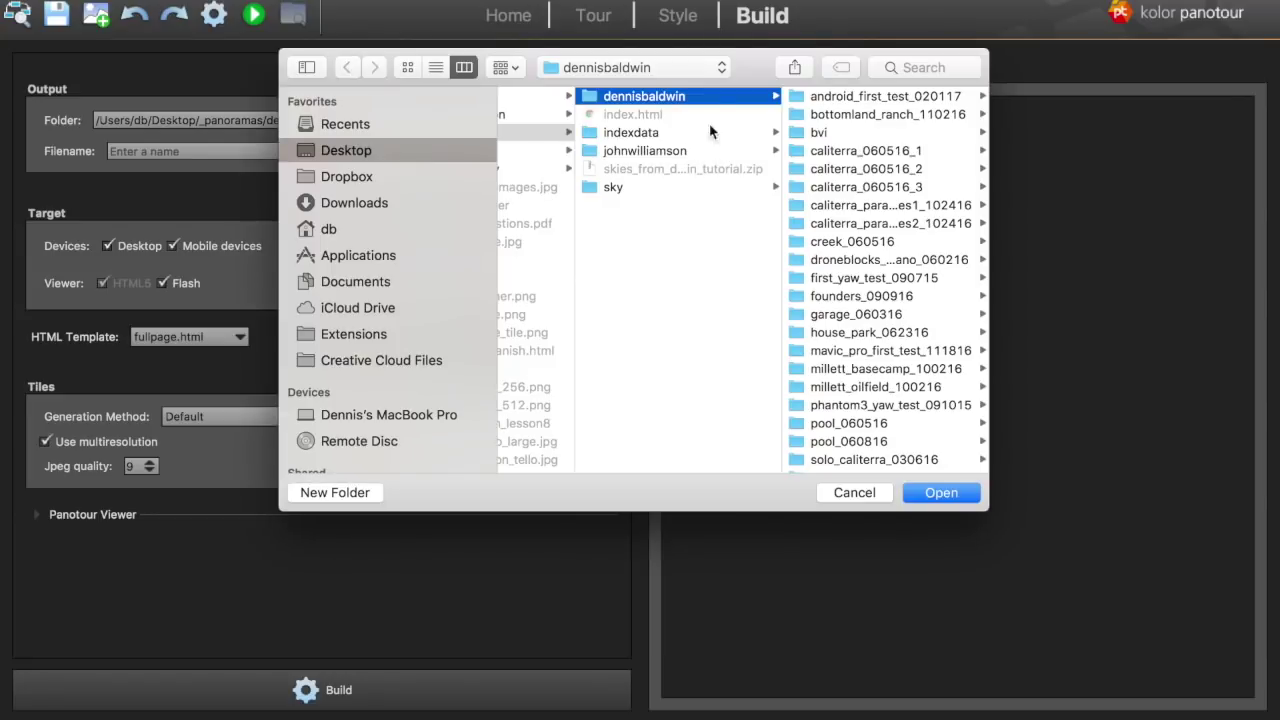
scroll(829, 305, down, 10)
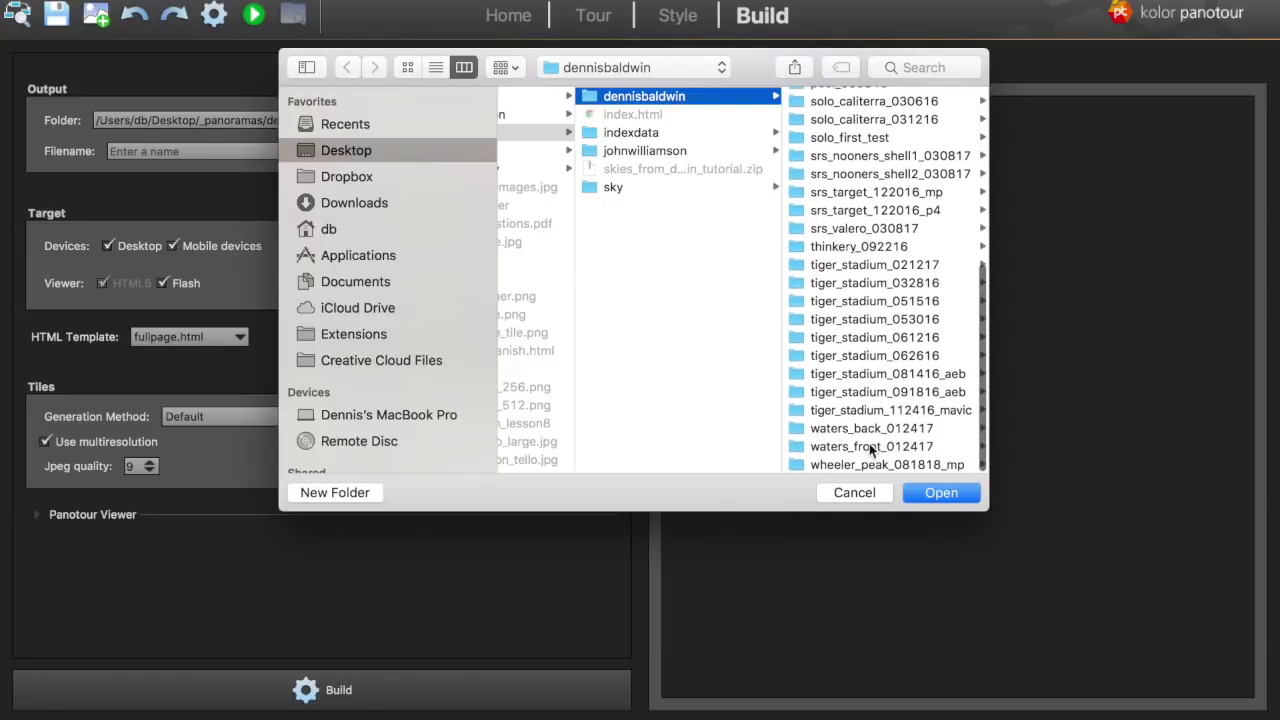
click(876, 464)
click(940, 494)
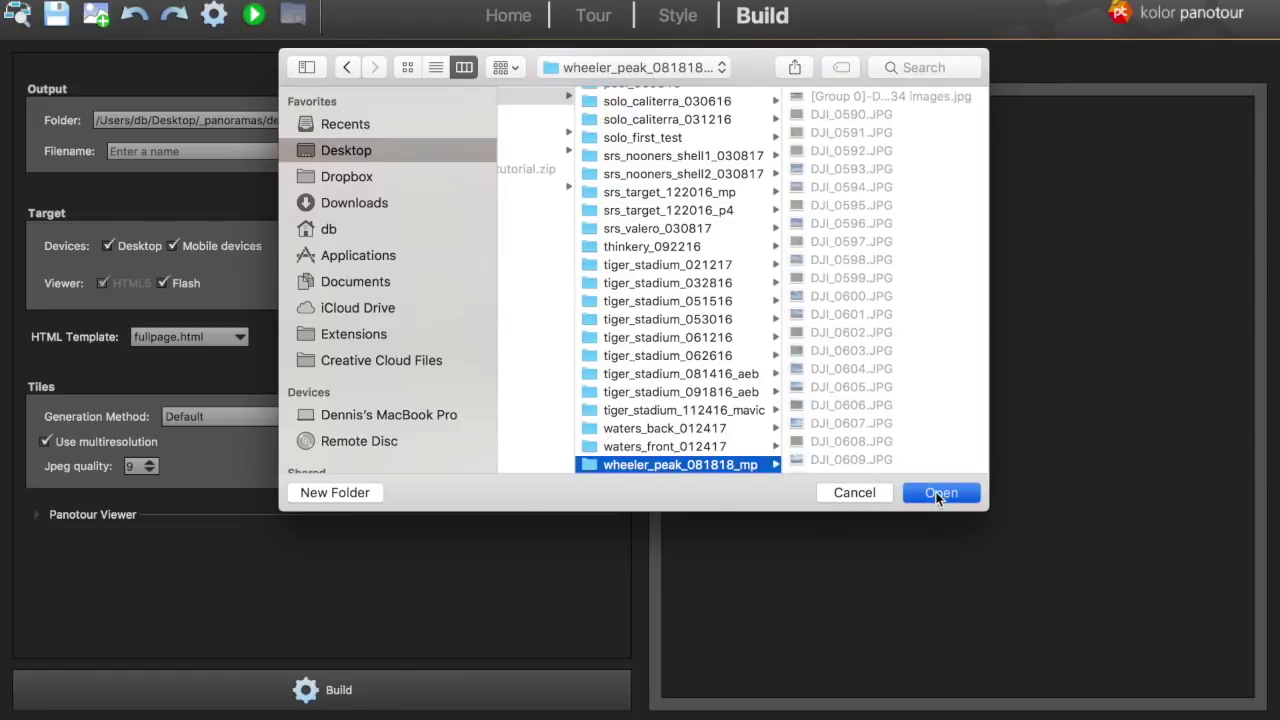
Step: Name the output file index.html and build the tour
click(210, 150)
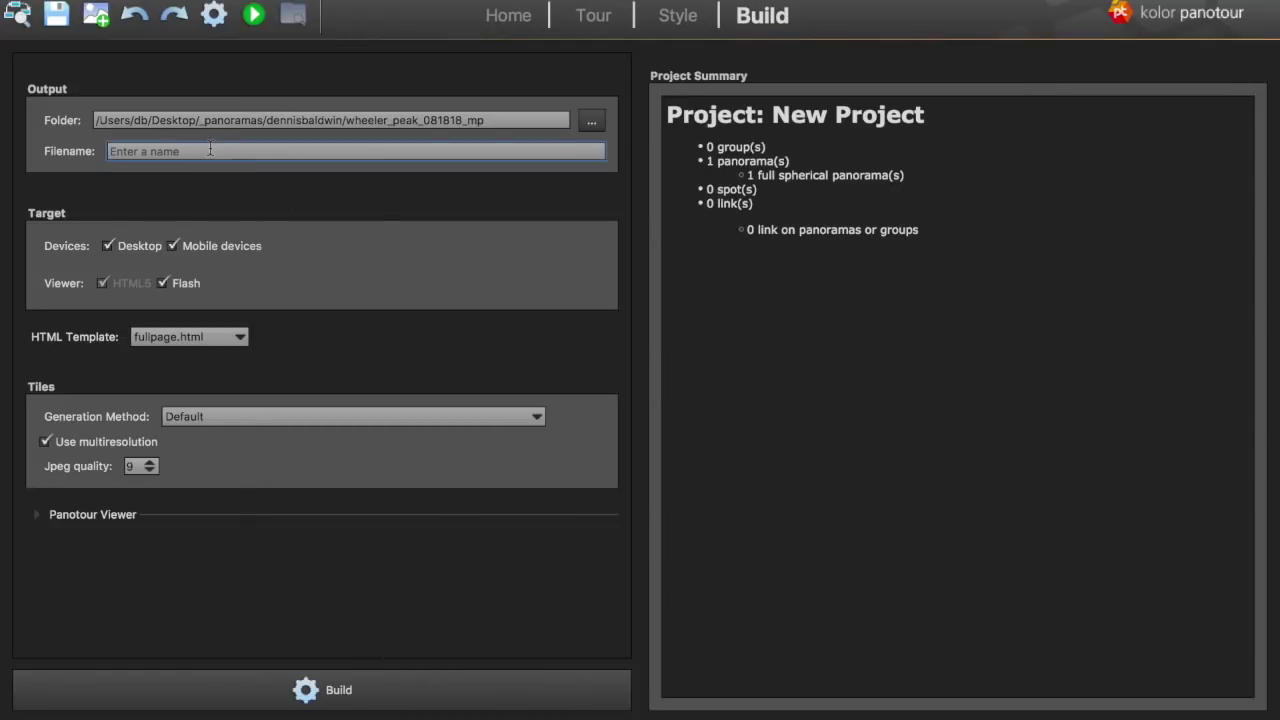
text(index.html)
click(297, 197)
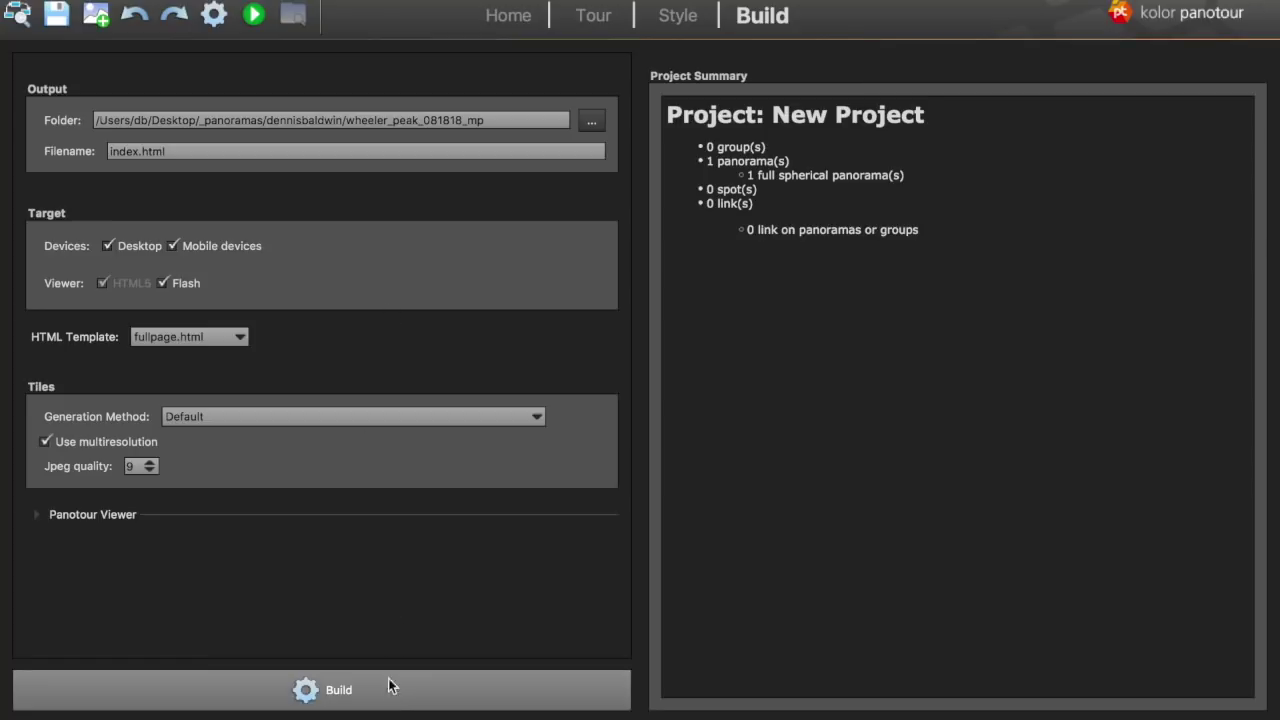
click(344, 697)
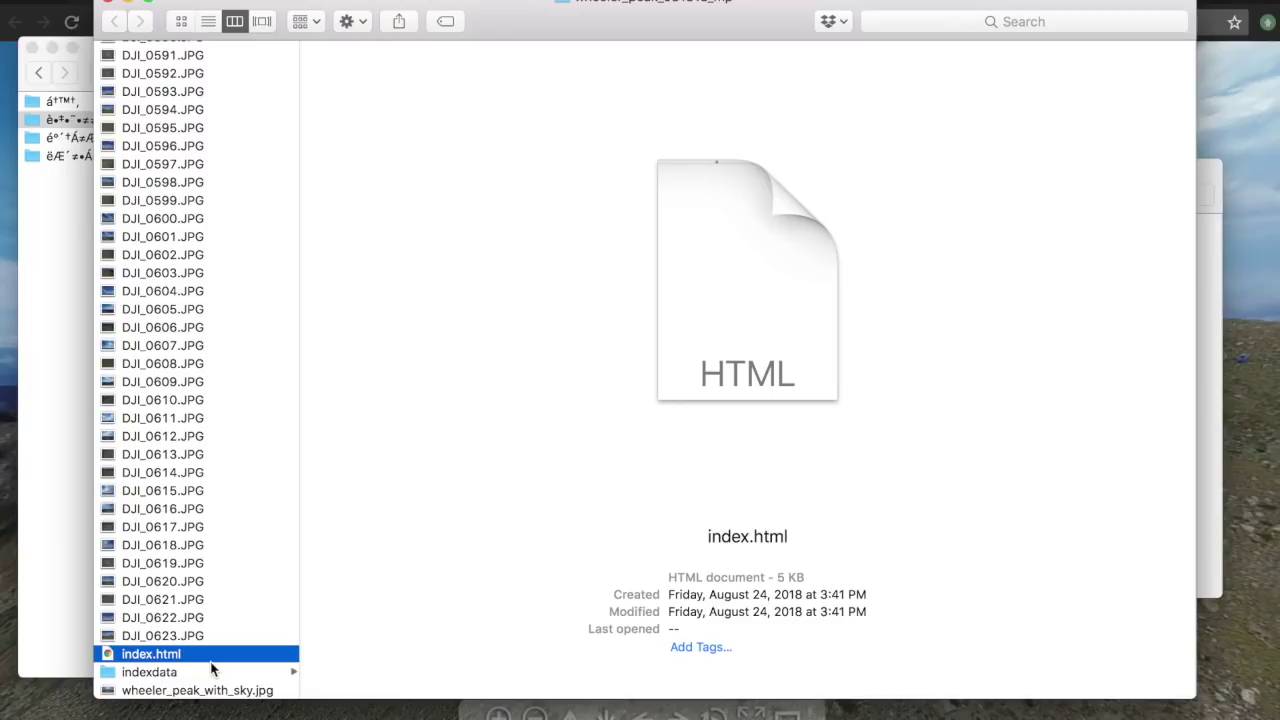
Step: Inspect the build output and indexdata tiles in Finder, then open index.html in Chrome
click(211, 690)
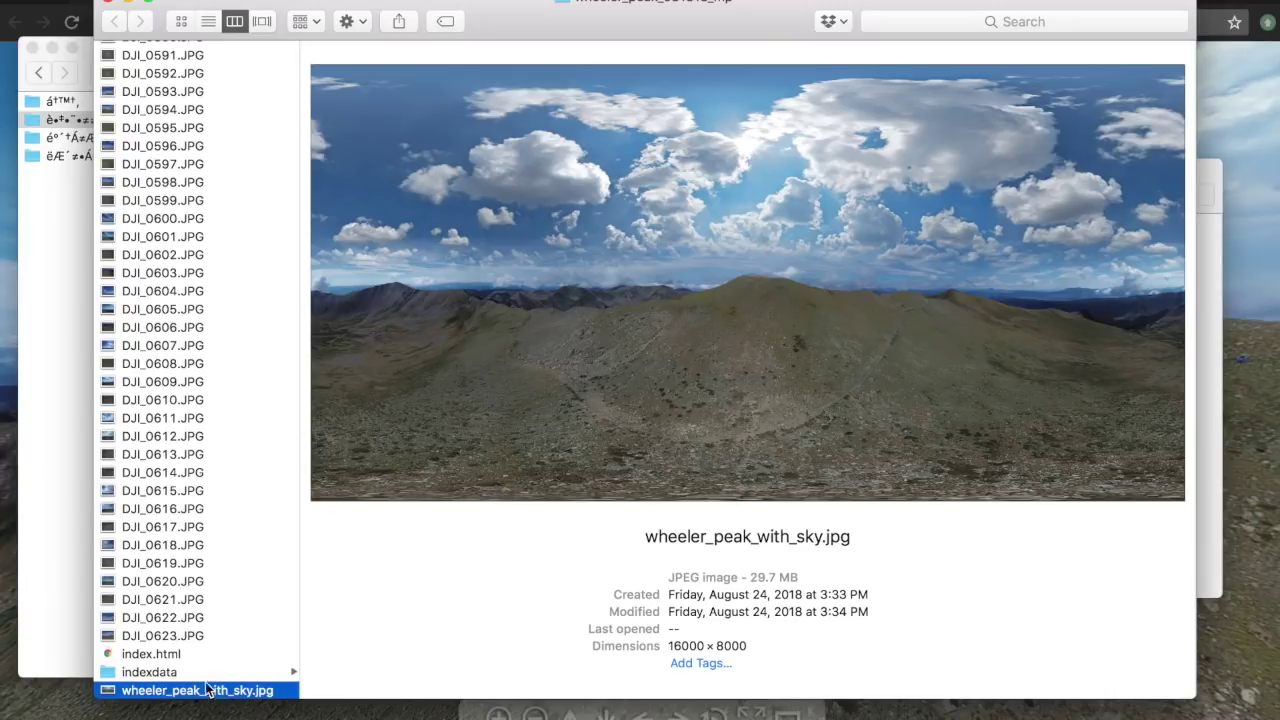
click(185, 674)
click(176, 657)
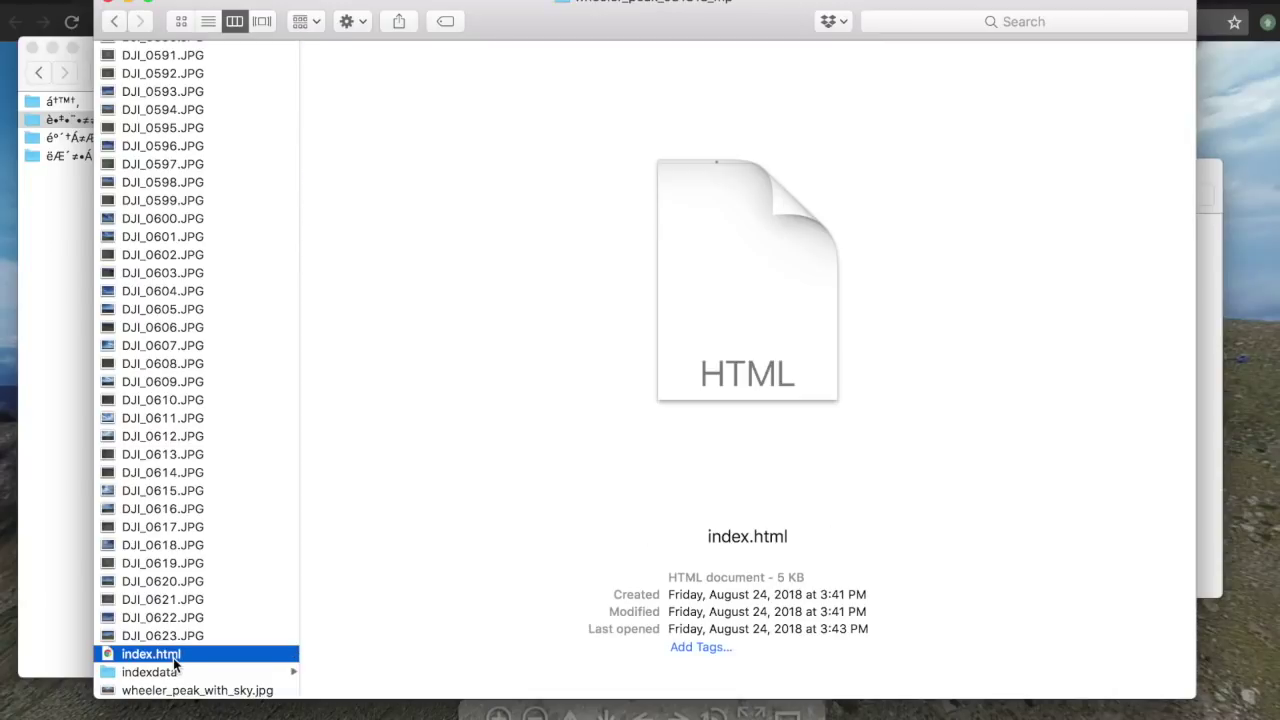
click(176, 674)
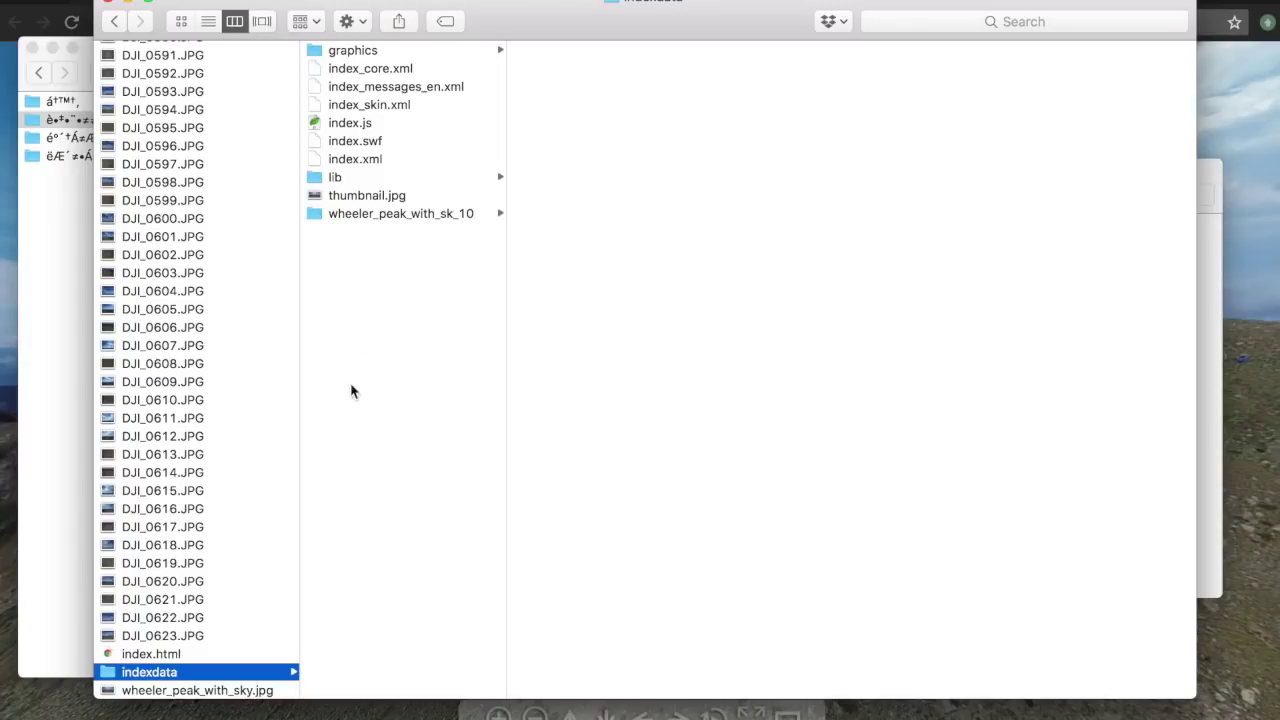
click(391, 214)
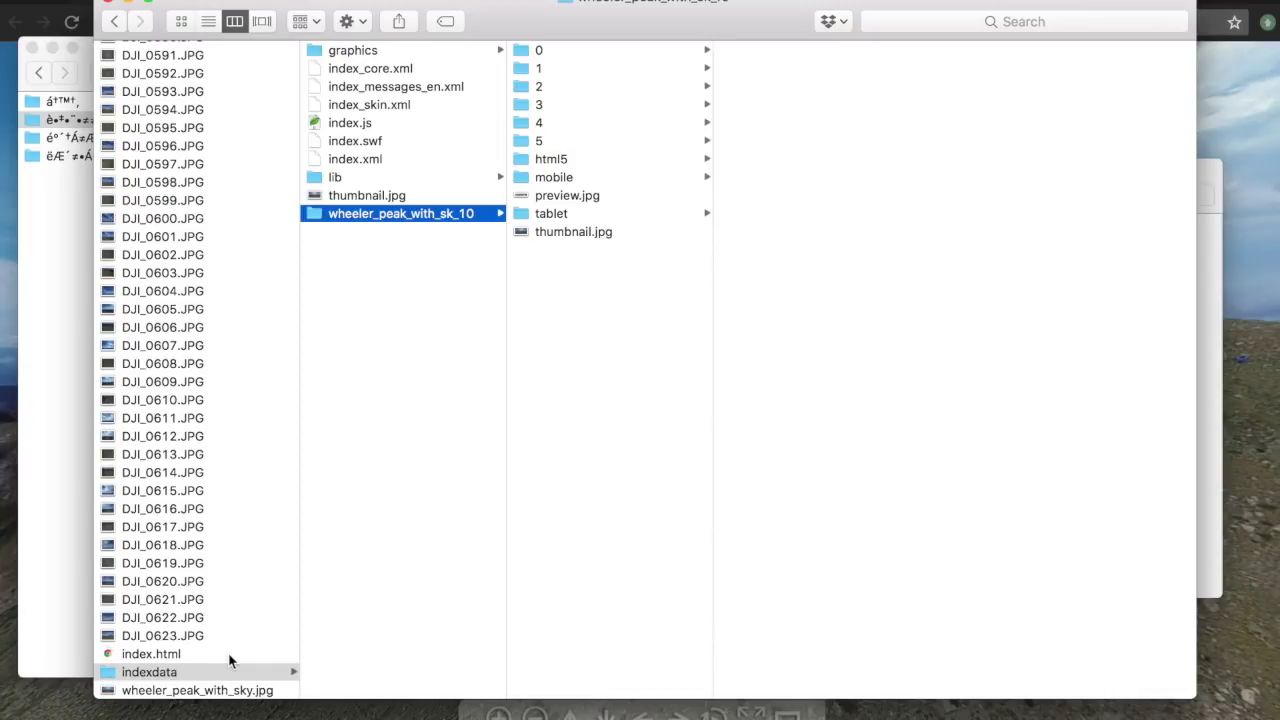
click(212, 656)
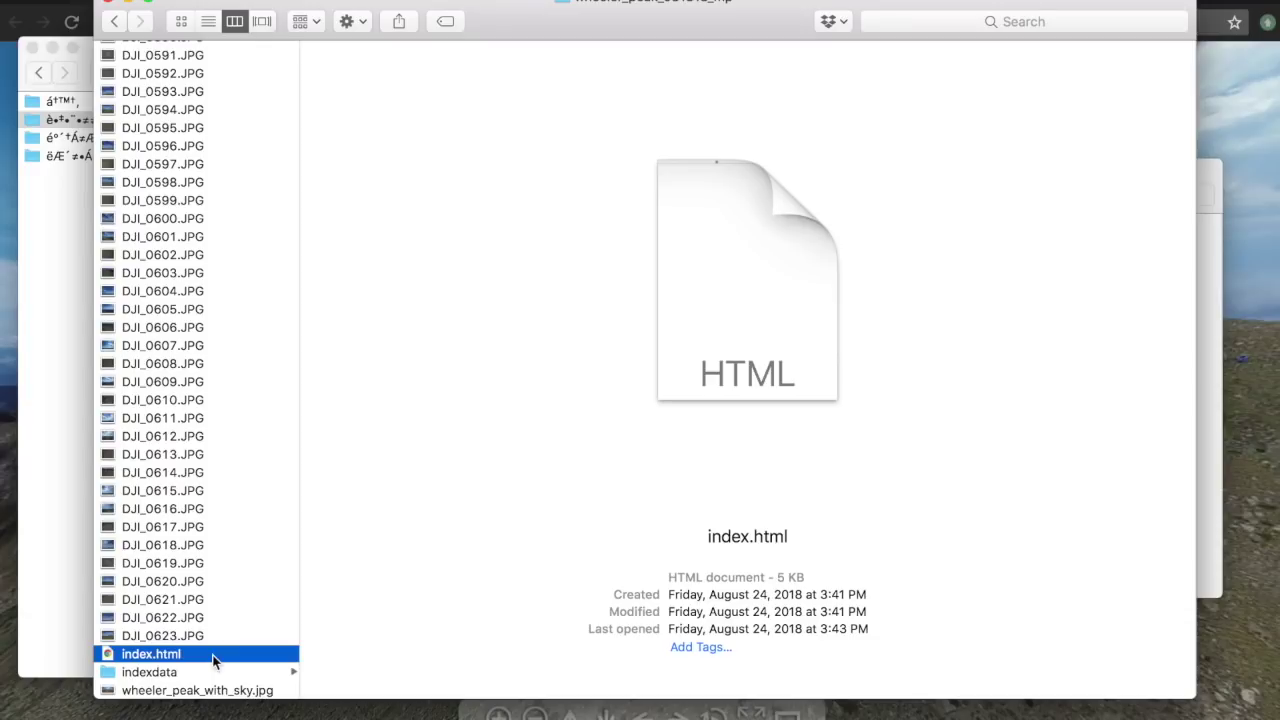
double_click(212, 657)
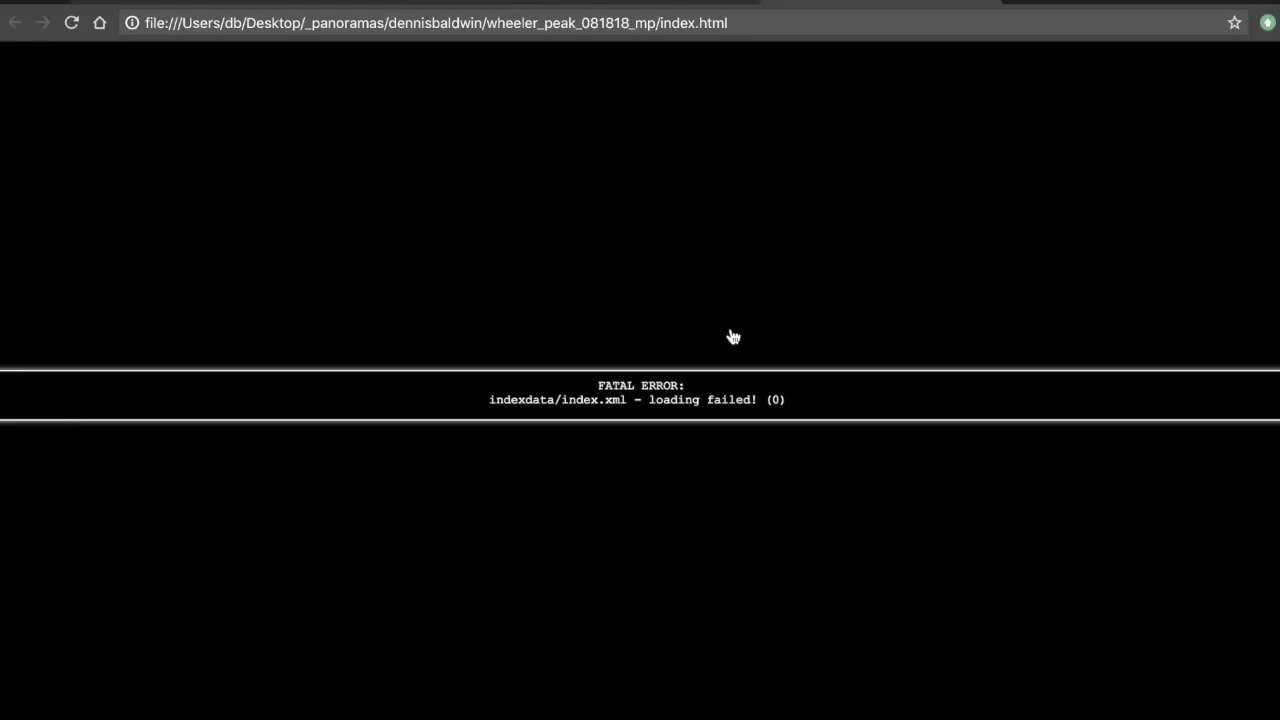
Step: Switch to Firefox and choose the built index.html in its Open File dialog
key(super+Tab)
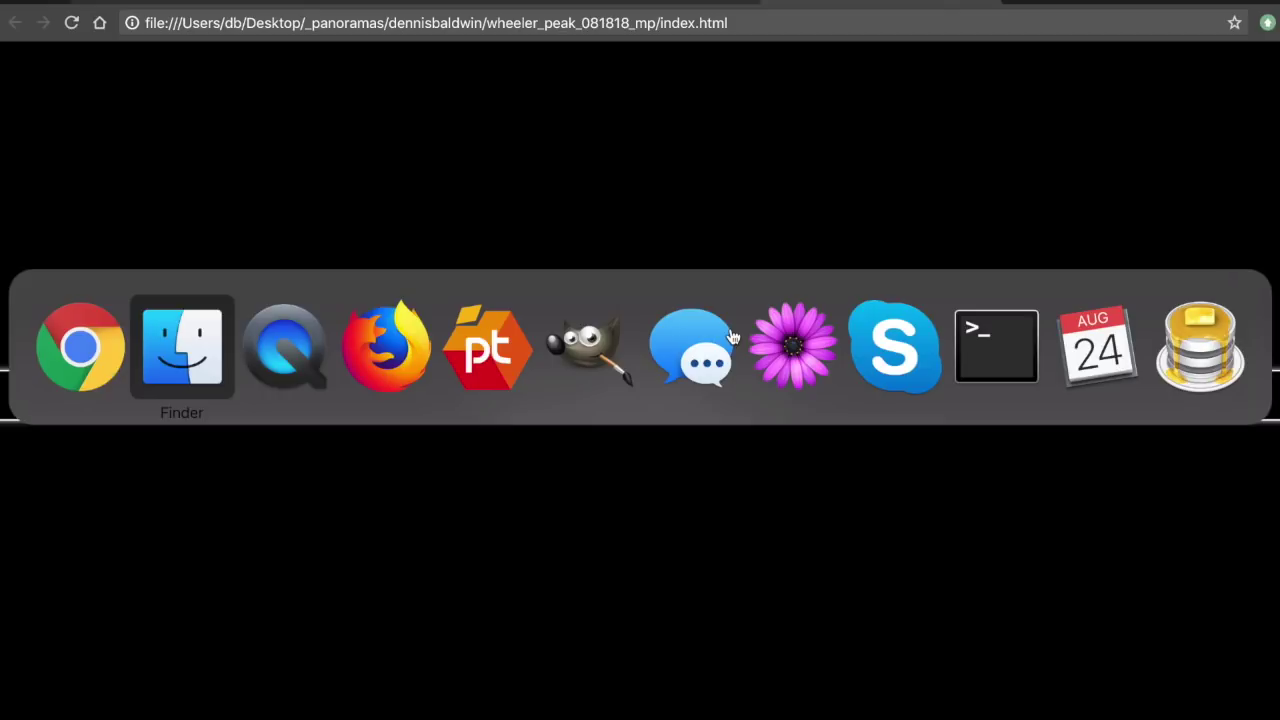
key(super+Tab)
key(super+Tab)
key(super+Tab)
key(super+Tab)
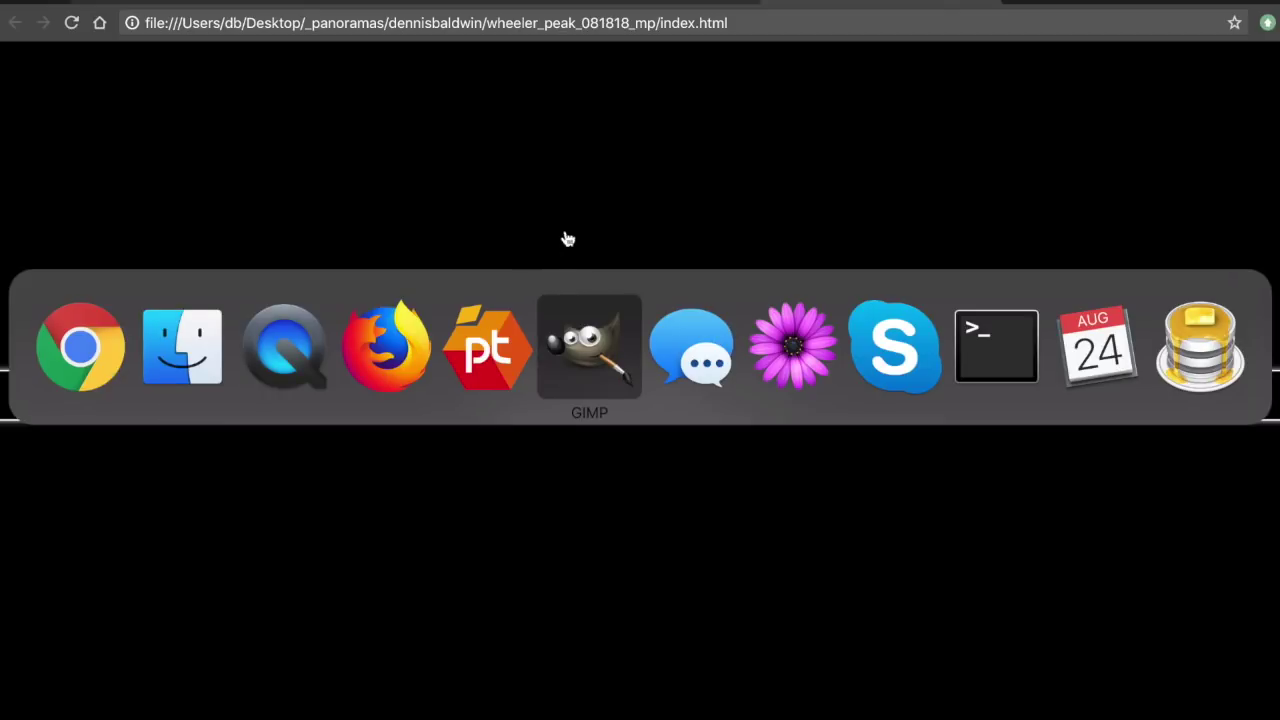
click(424, 336)
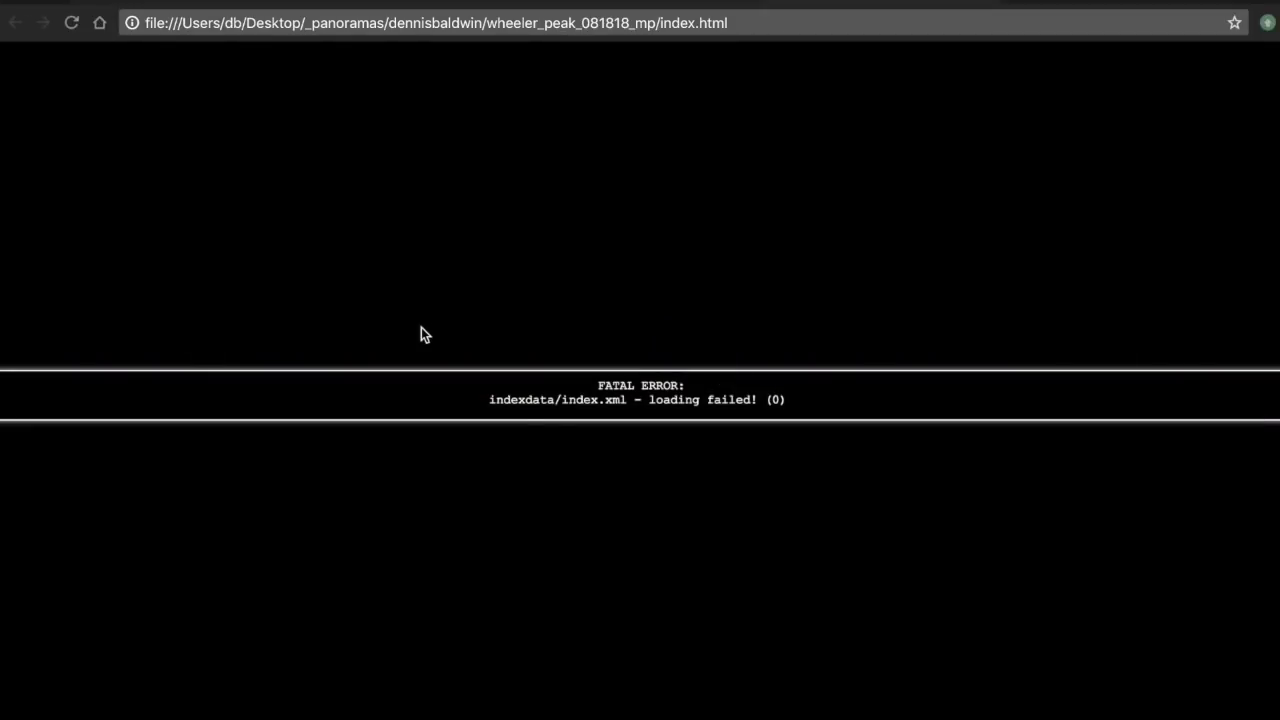
key(super+o)
scroll(637, 211, down, 10)
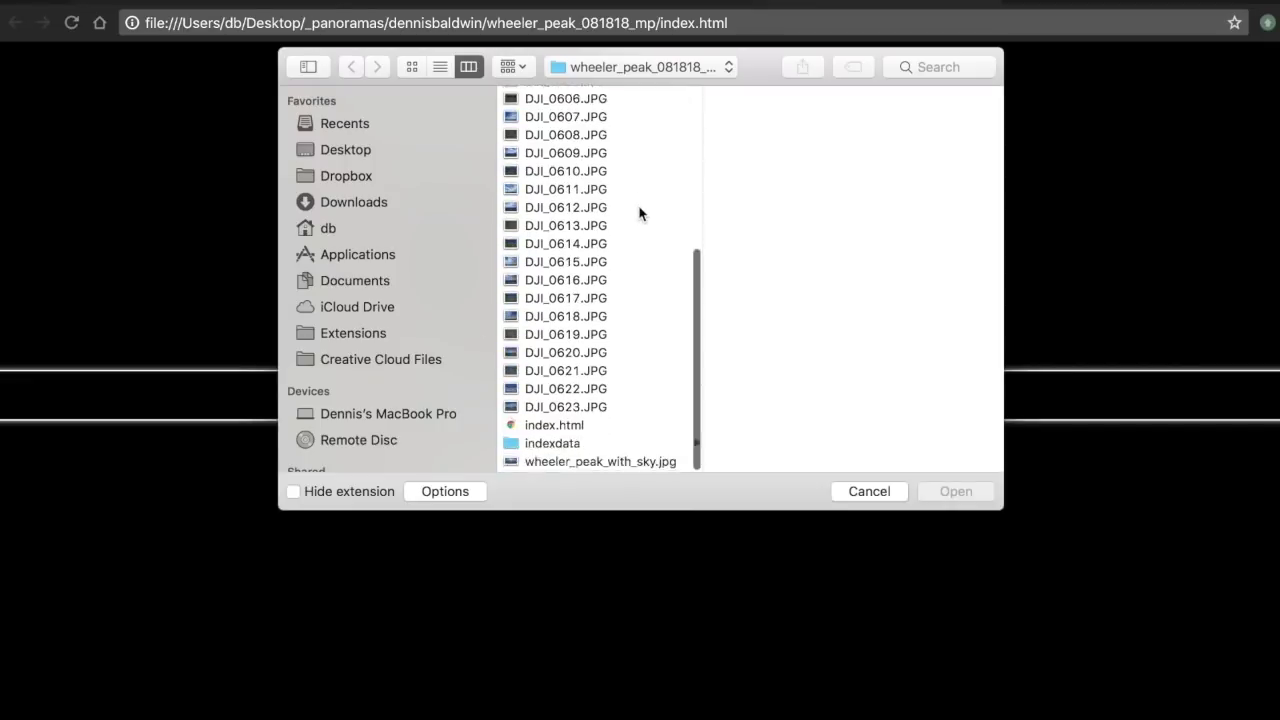
click(590, 426)
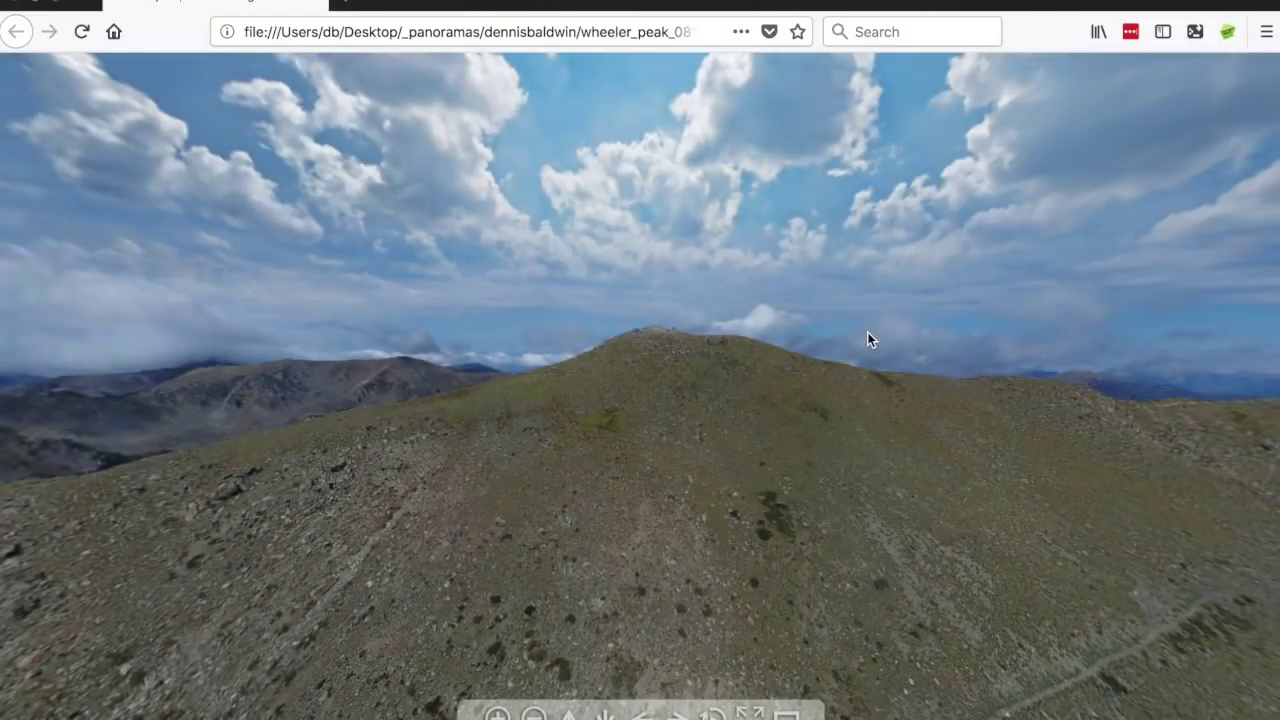
Step: Drag the panorama in Firefox to look around Wheeler Peak
drag(491, 434, 774, 309)
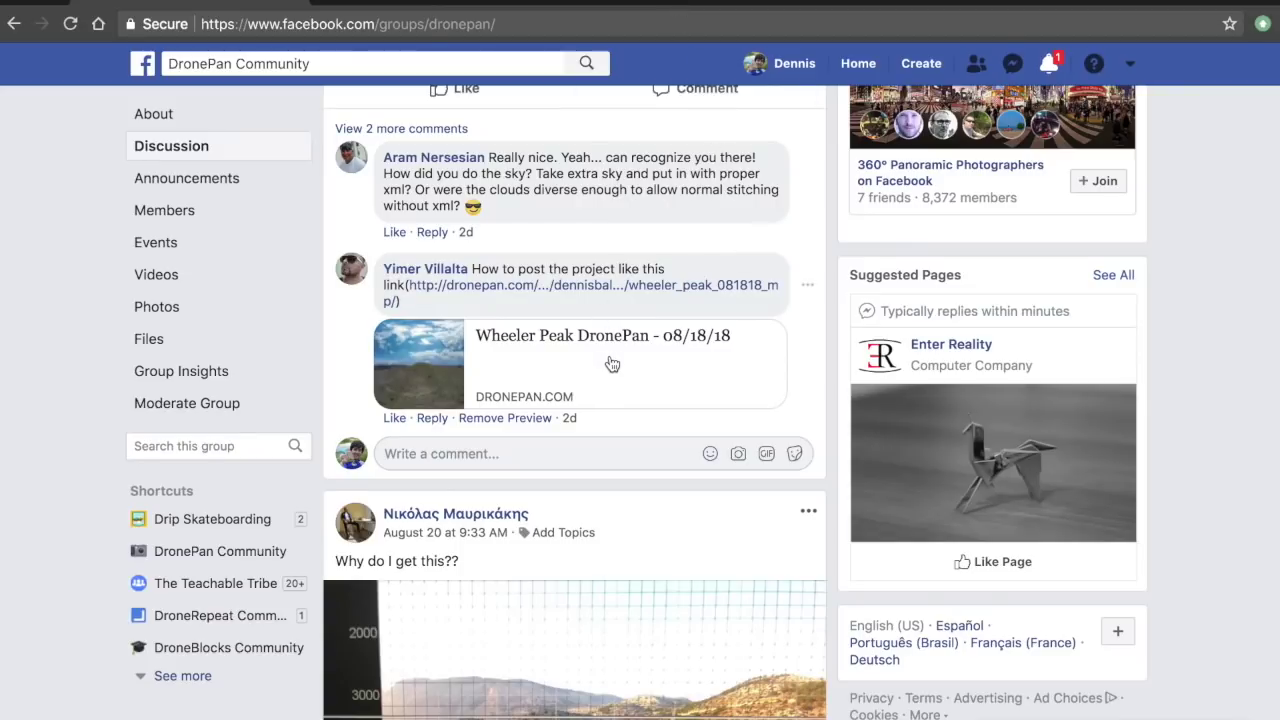
Step: Review the Facebook post's Wheeler Peak link preview, then return to Firefox's local tour tab
scroll(612, 364, down, 1)
scroll(608, 363, up, 1)
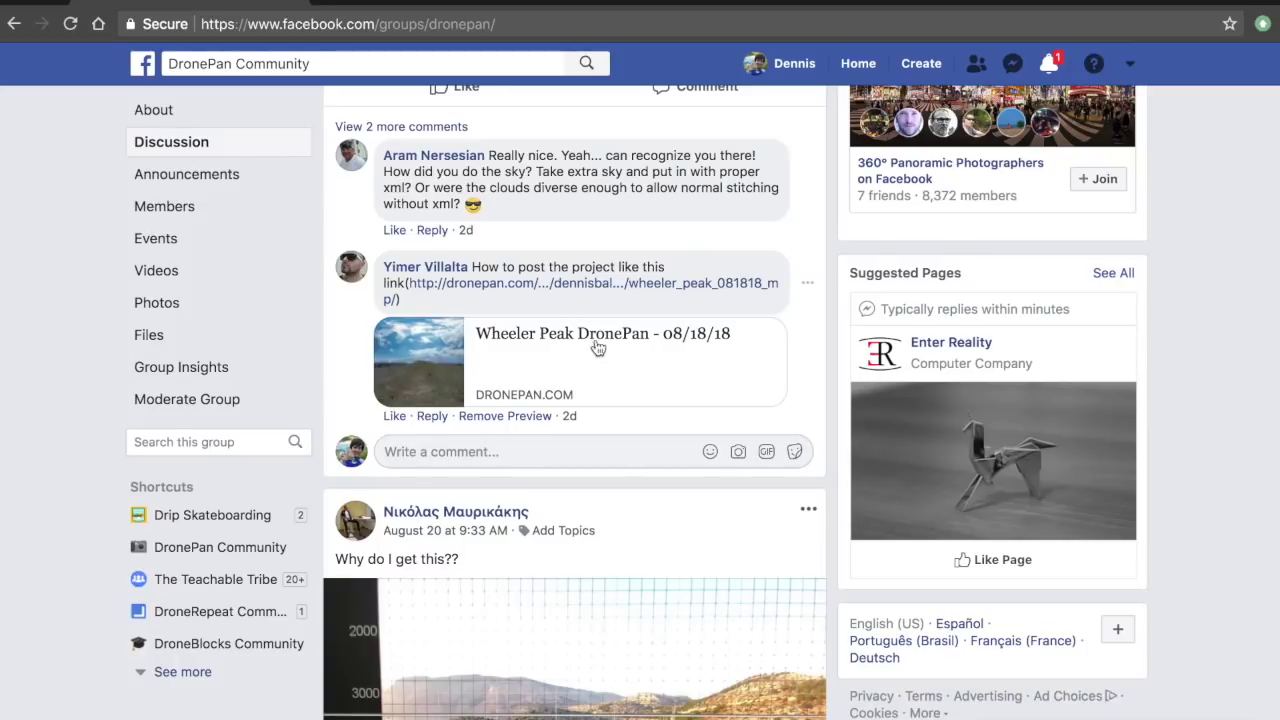
key(super+Tab)
key(super+Tab)
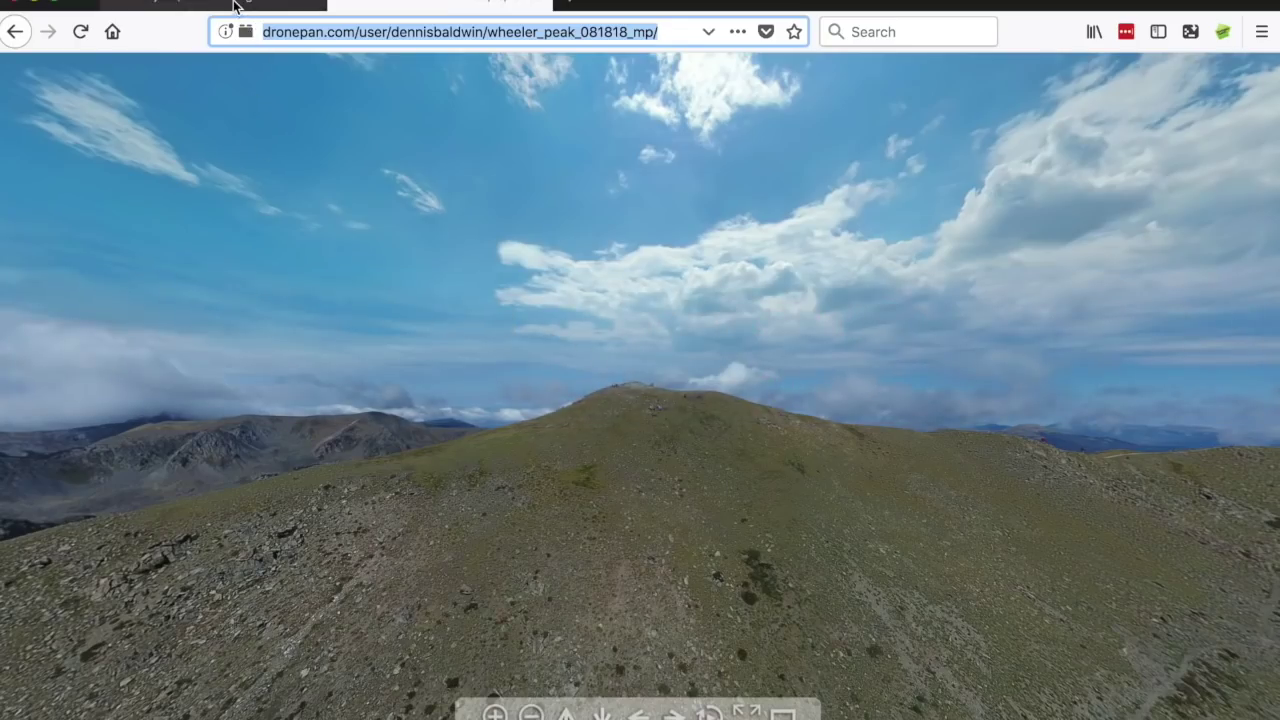
click(233, 7)
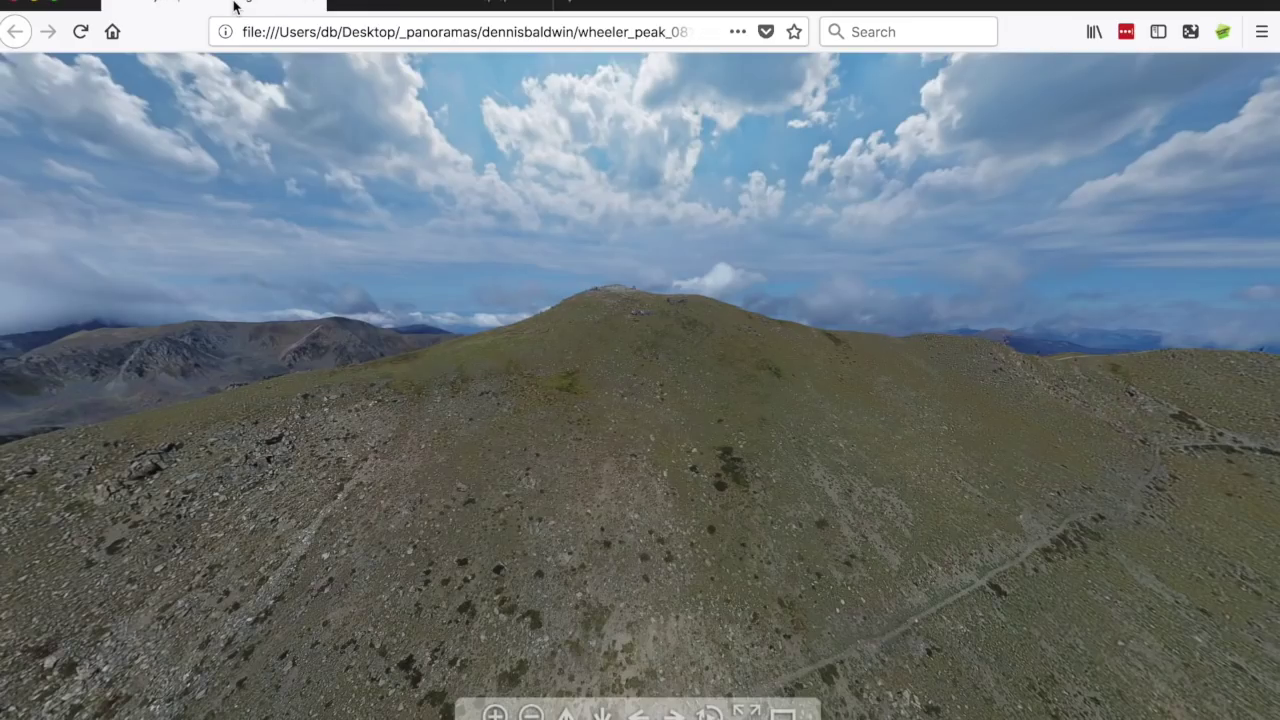
Step: View the local tour's source and highlight its generic description and Panotour title
key(super+u)
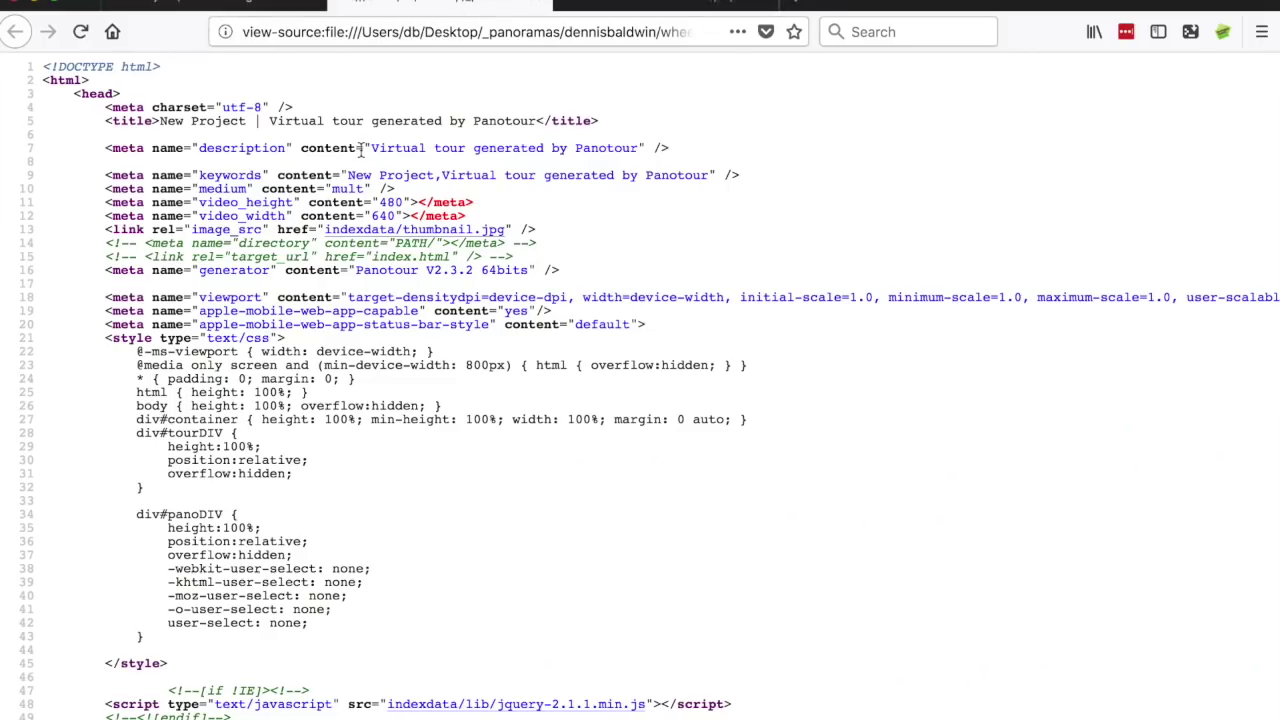
drag(371, 150, 637, 144)
drag(262, 120, 160, 120)
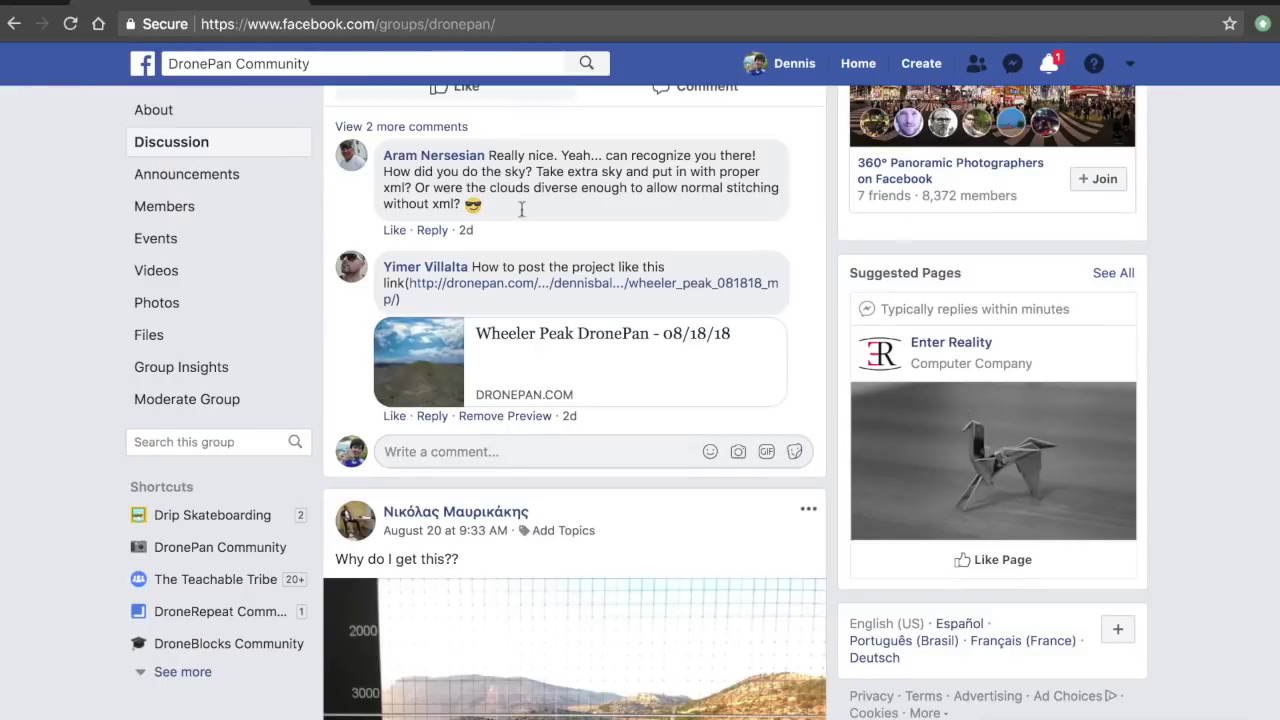
Step: View the dronepan.com page source and highlight its og:image and image_src lines 13–14
key(super+Tab)
key(super+Tab)
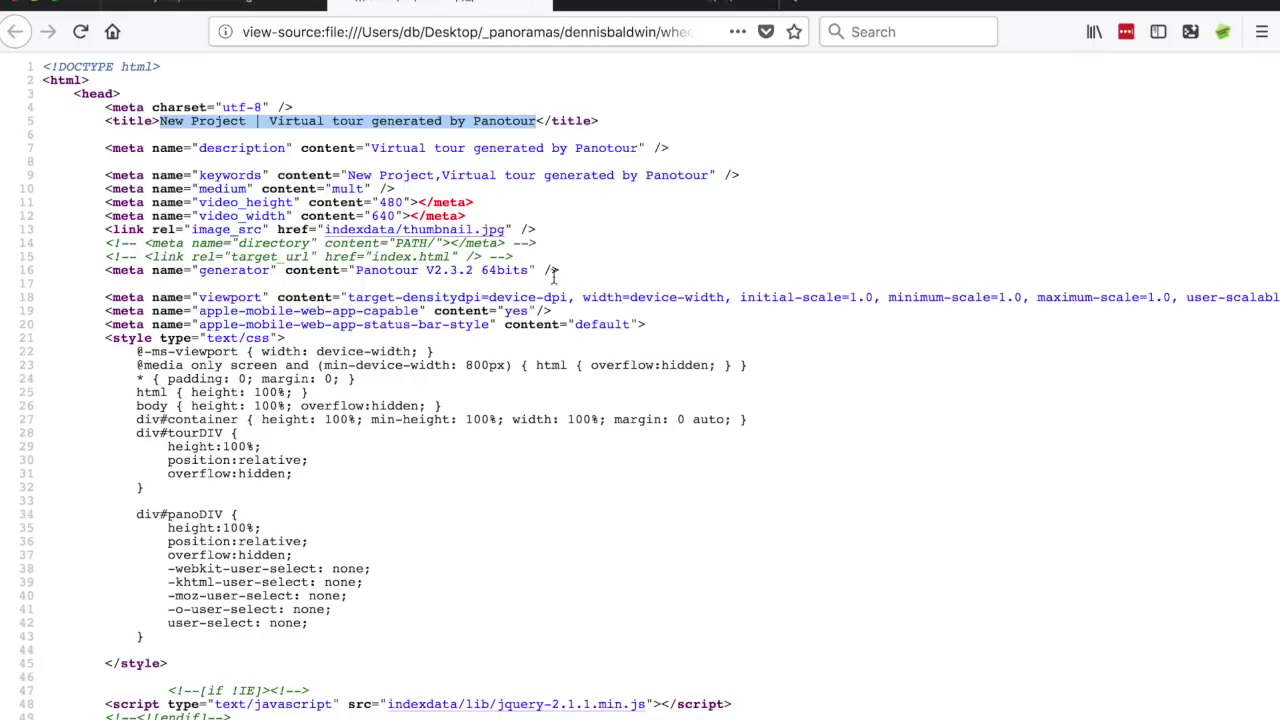
click(653, 12)
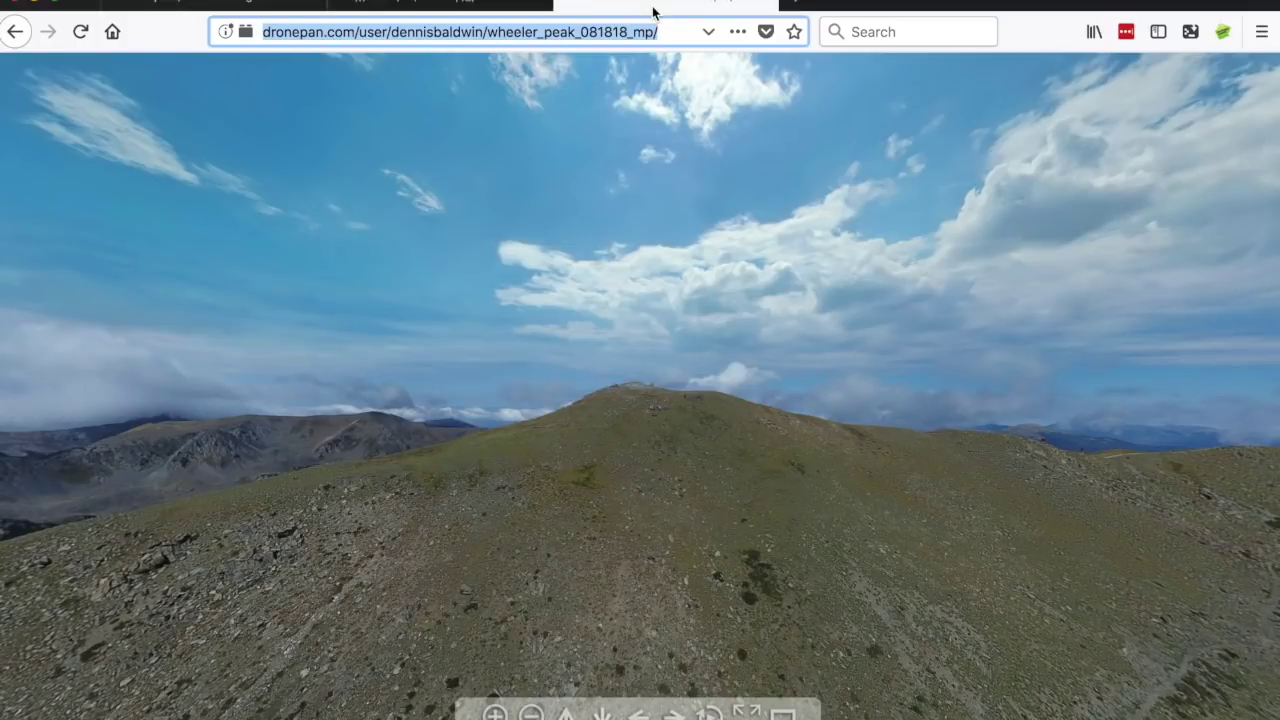
key(super+u)
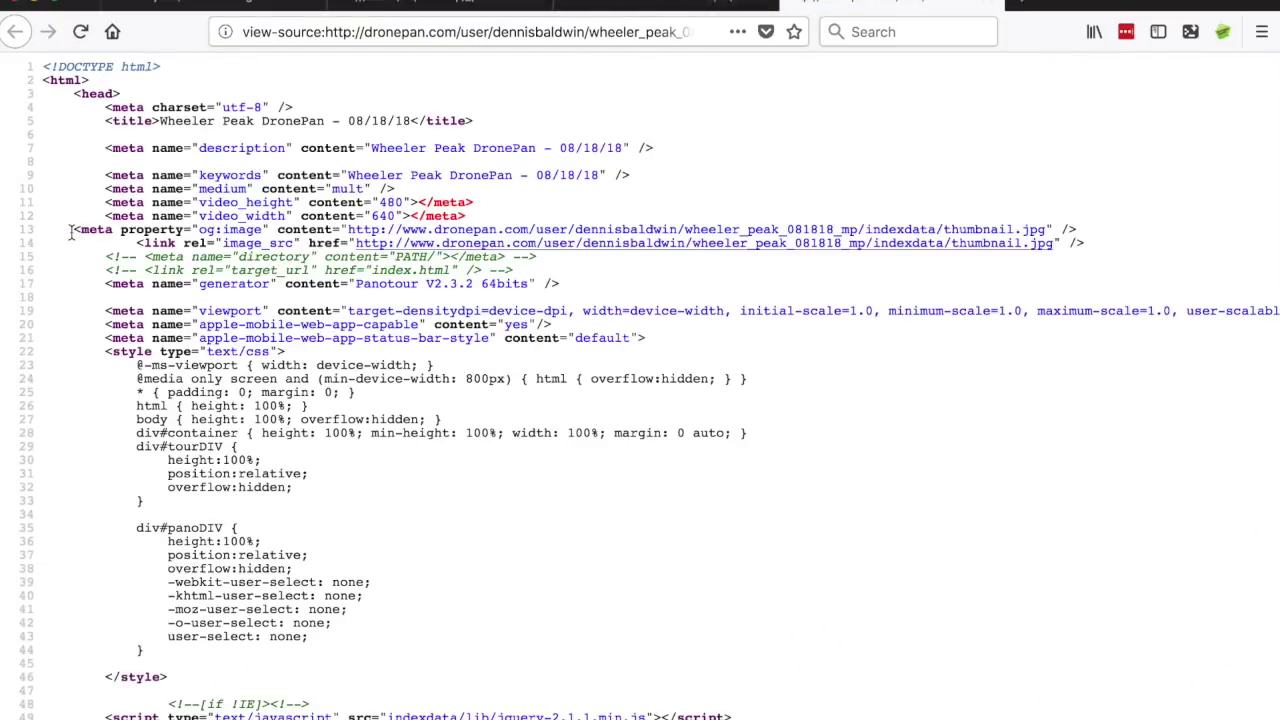
drag(74, 230, 1118, 250)
key(alt+Left)
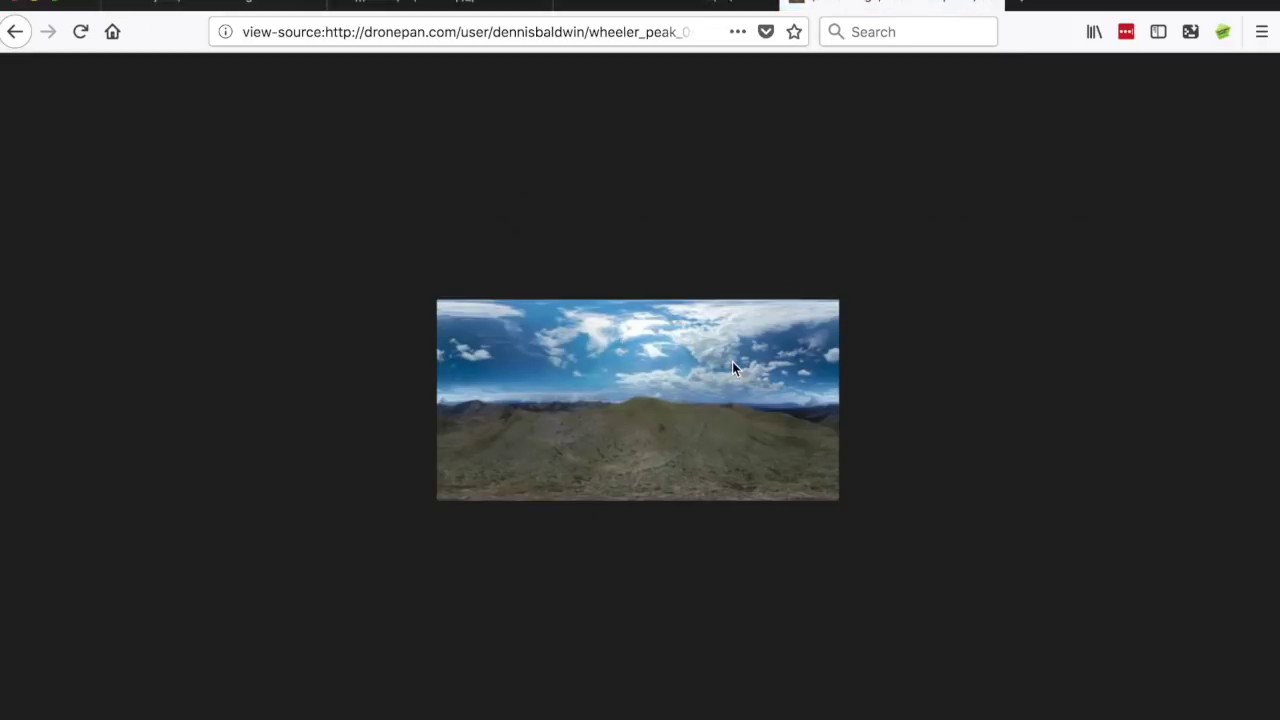
click(18, 31)
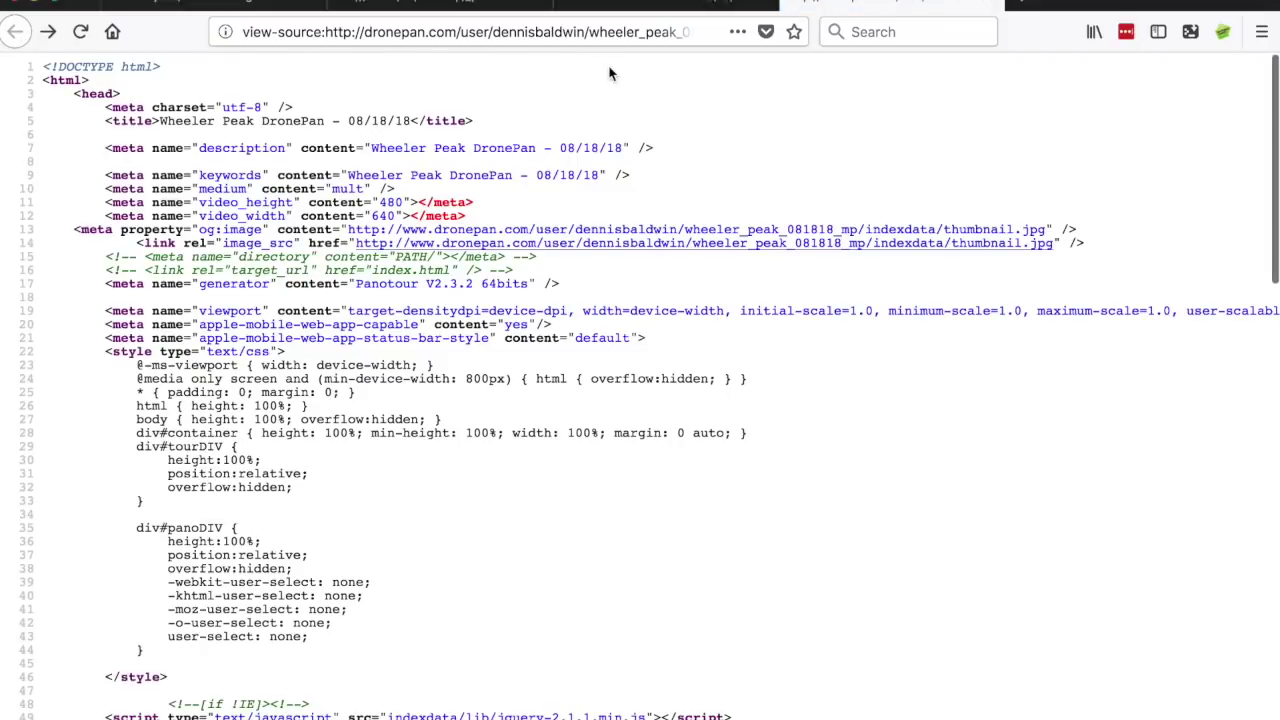
click(75, 229)
drag(727, 217, 1128, 248)
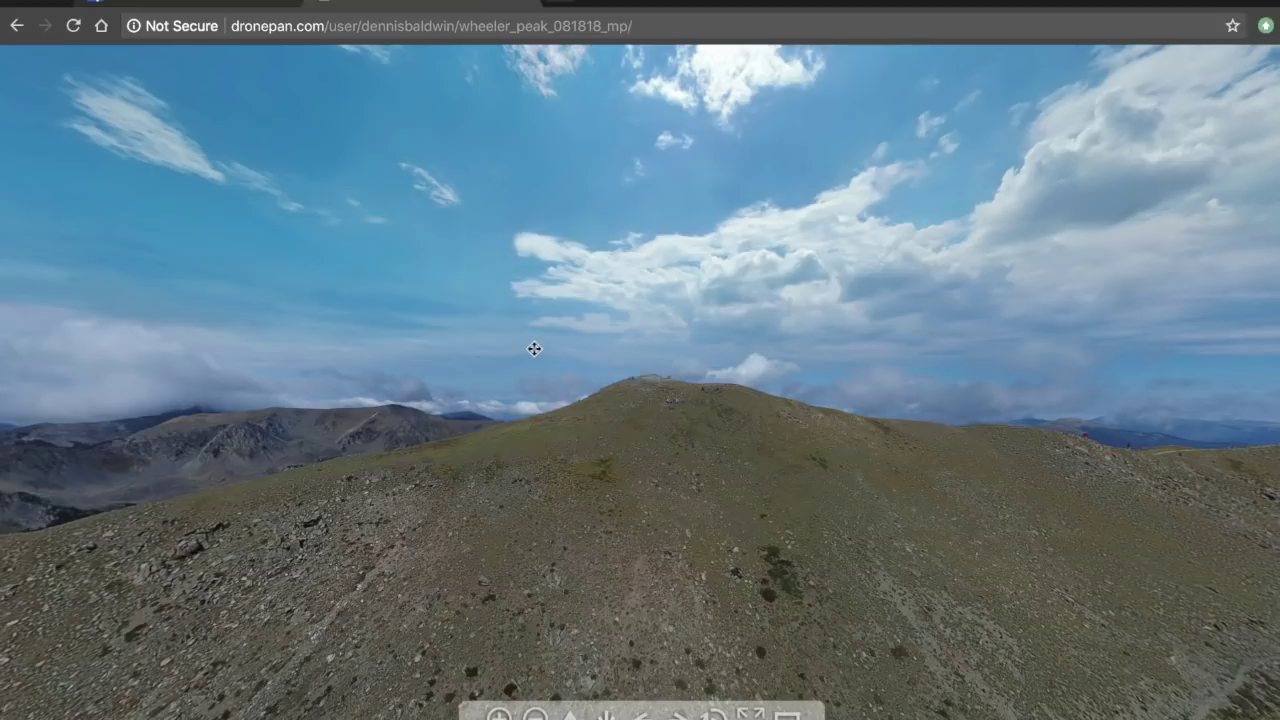
Step: Pan the hosted Wheeler Peak tour in Chrome to view the summit ridge under cloudy skies
drag(534, 348, 786, 140)
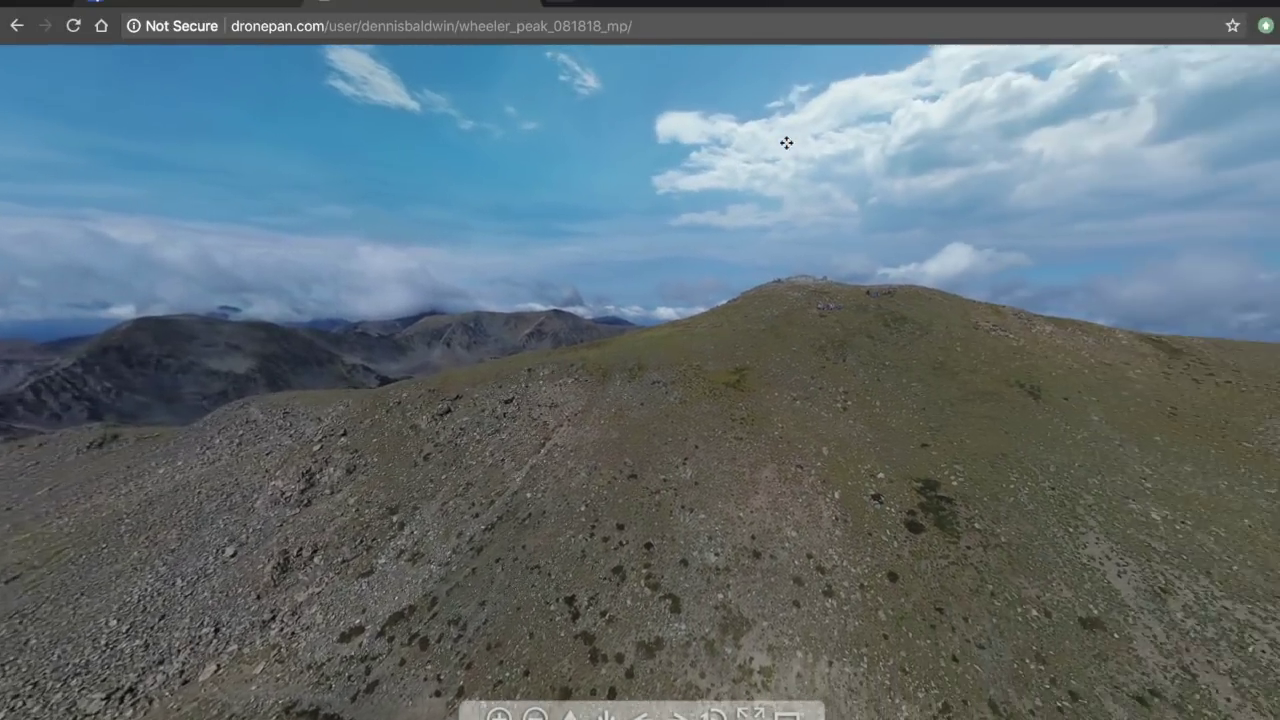